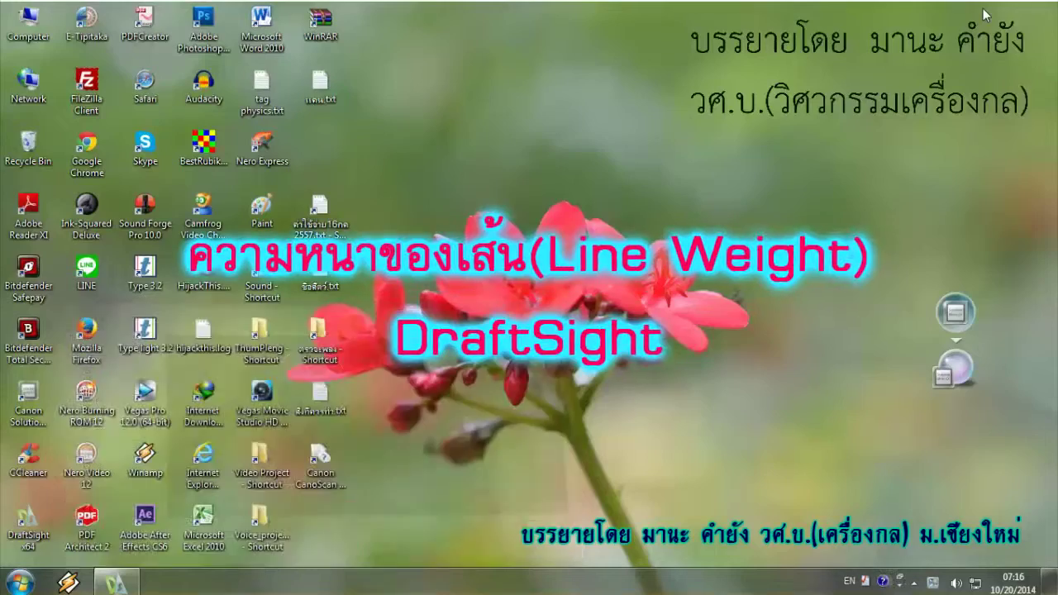
- Restore the DraftSight window showing the concentric ring and four-section rectangle
click(120, 582)
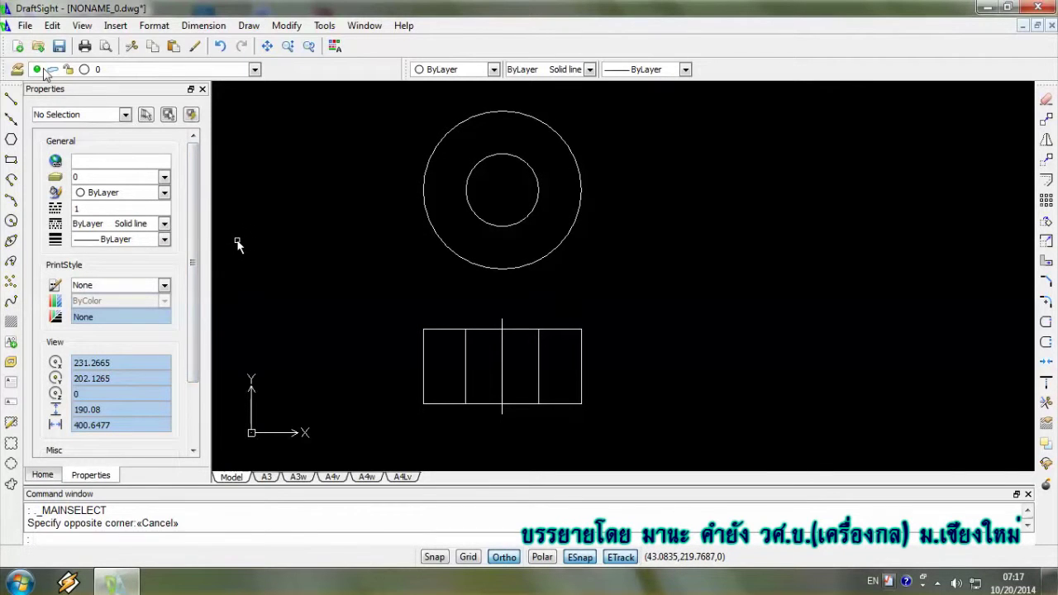
- Switch to the A3 layout and reposition the ring and rectangle views inside its viewport
click(268, 479)
double_click(597, 263)
scroll(626, 289, up, 1)
middle_drag(626, 289, 541, 296)
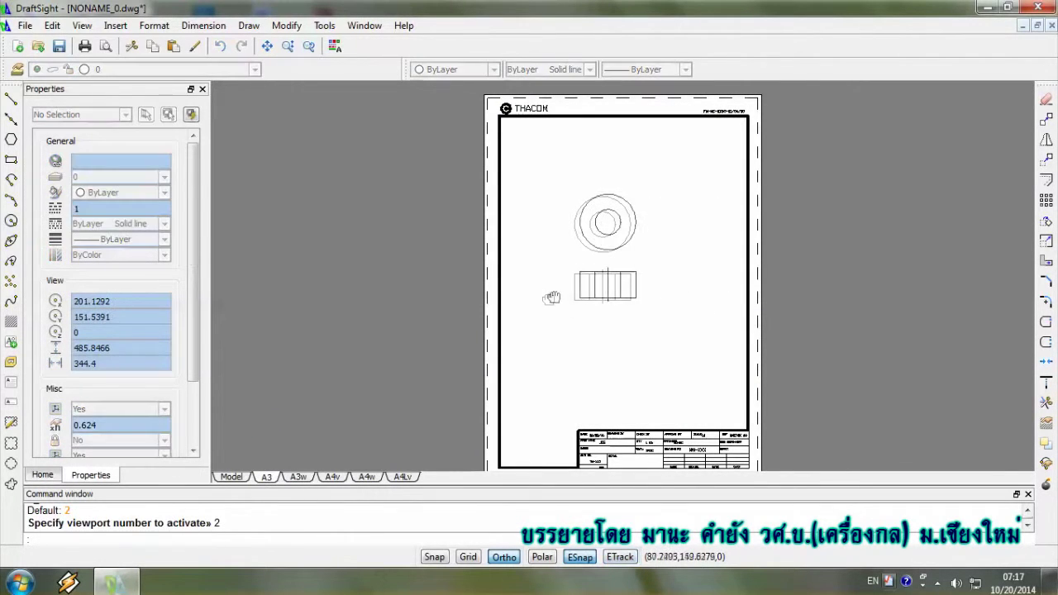
double_click(807, 320)
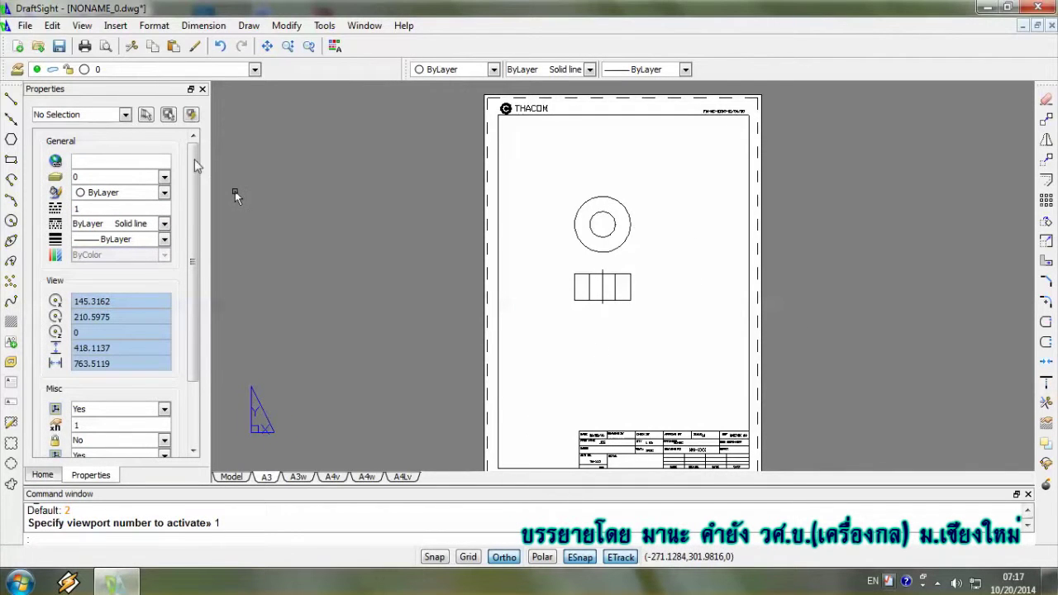
click(25, 25)
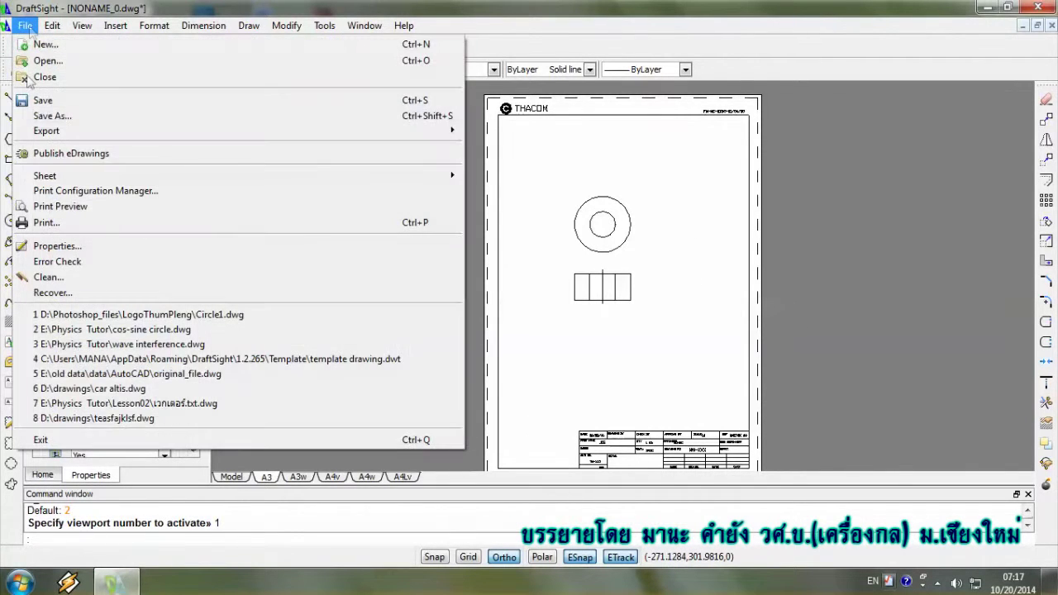
click(58, 214)
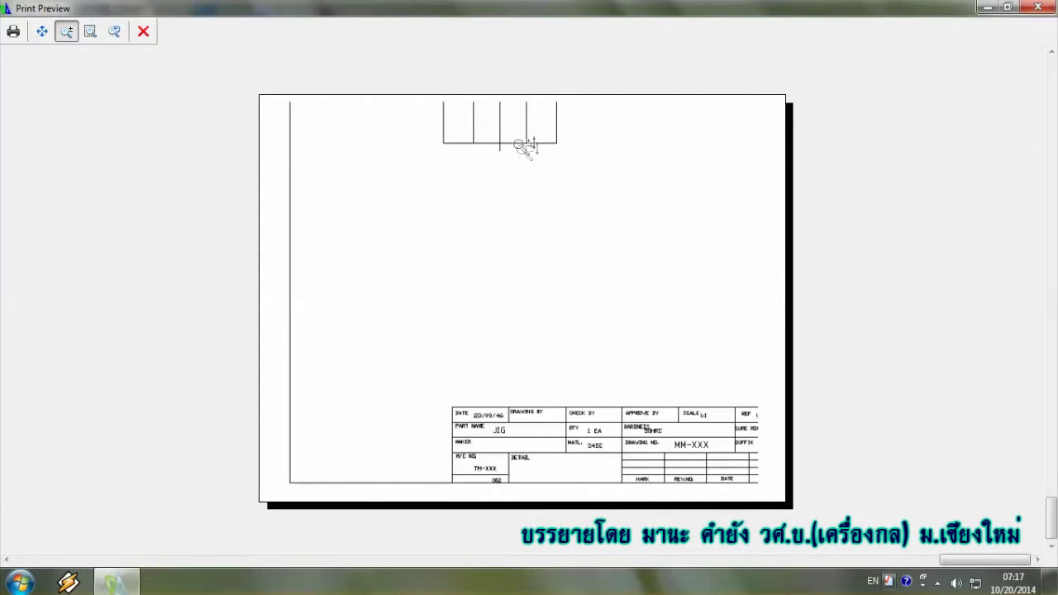
drag(518, 141, 560, 130)
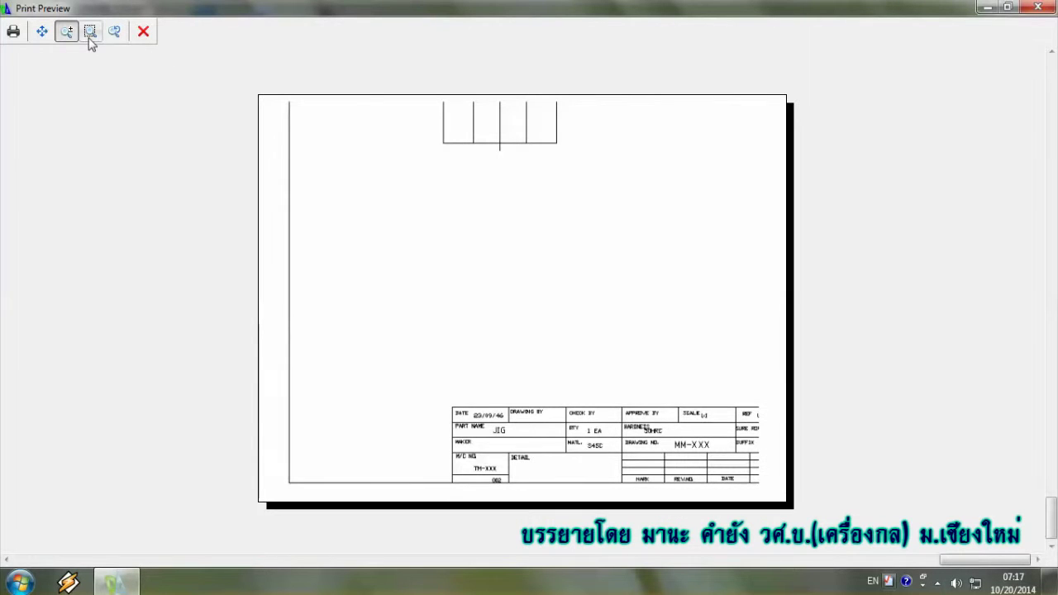
drag(544, 158, 546, 88)
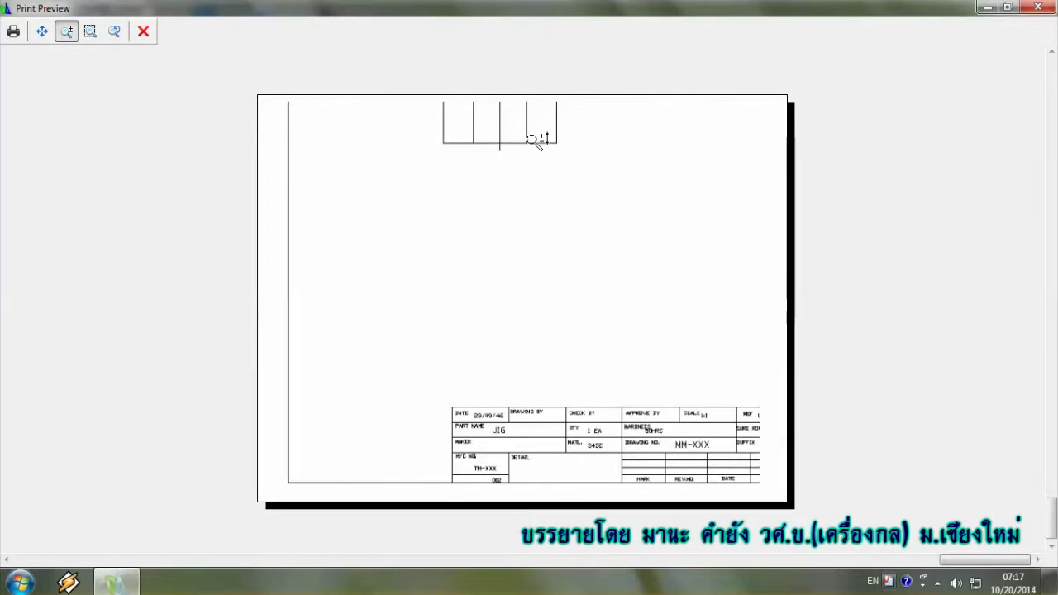
scroll(538, 147, up, 2)
scroll(538, 149, up, 2)
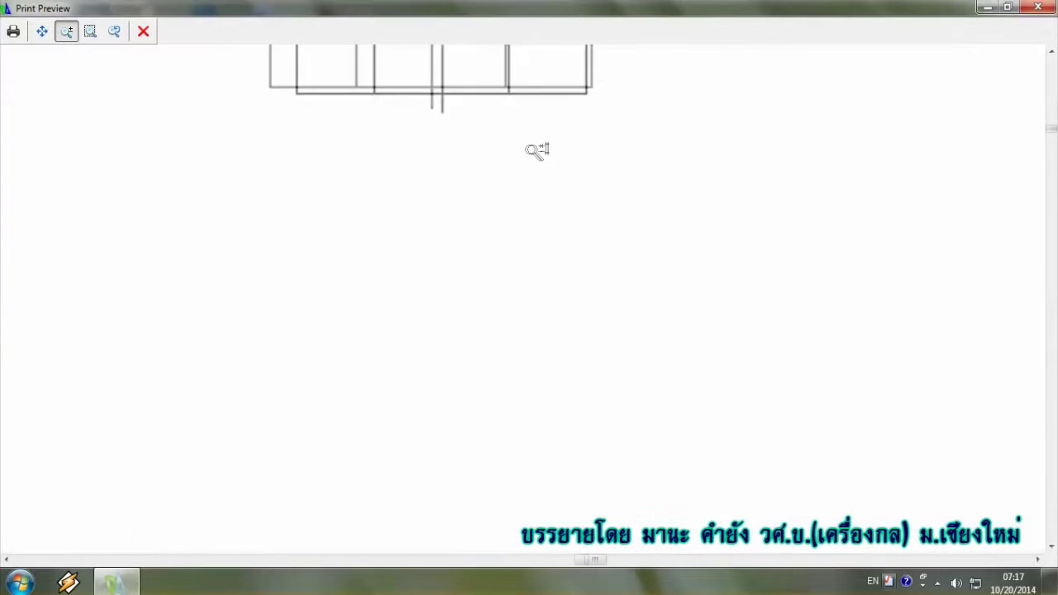
scroll(529, 151, up, 1)
drag(524, 152, 510, 226)
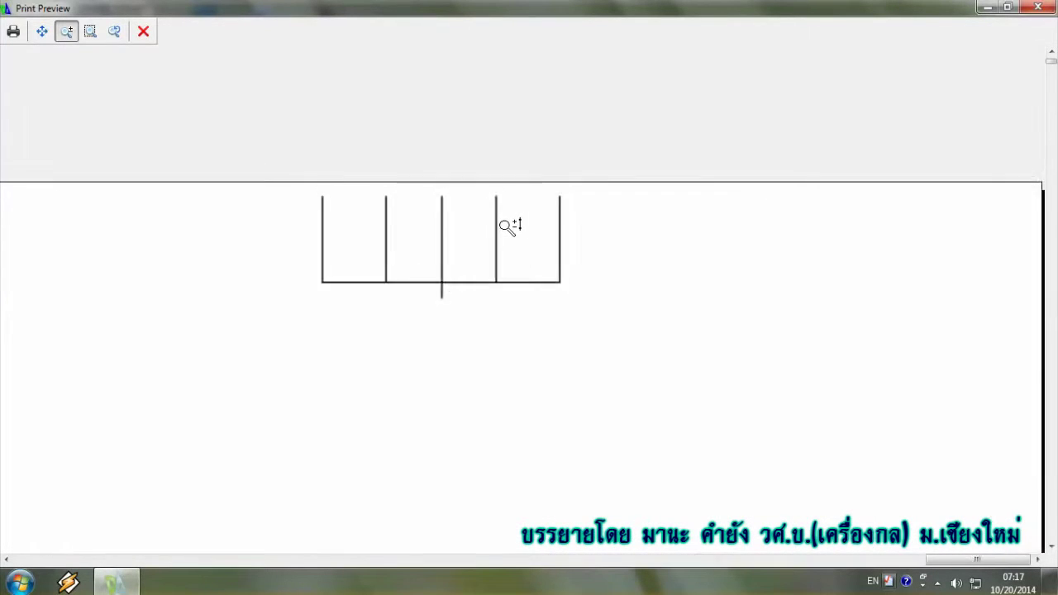
scroll(510, 226, up, 1)
scroll(510, 226, up, 1)
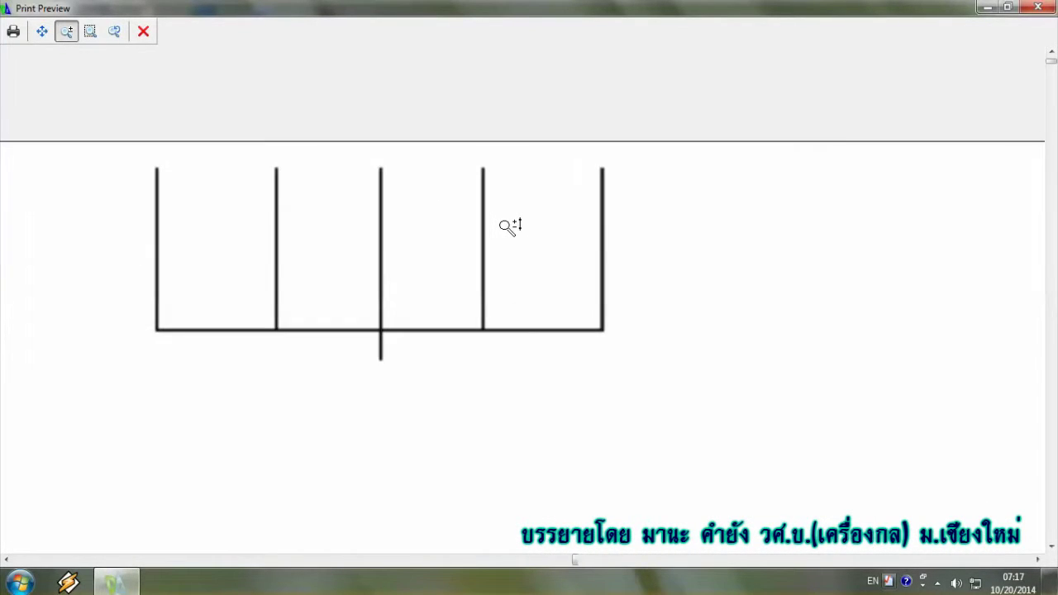
scroll(510, 226, down, 3)
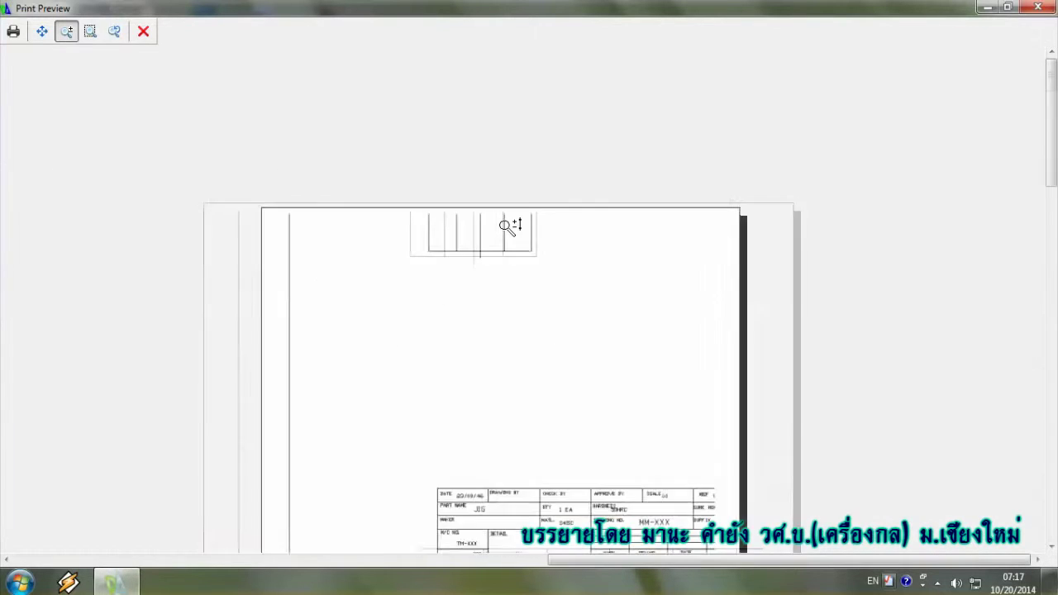
click(145, 33)
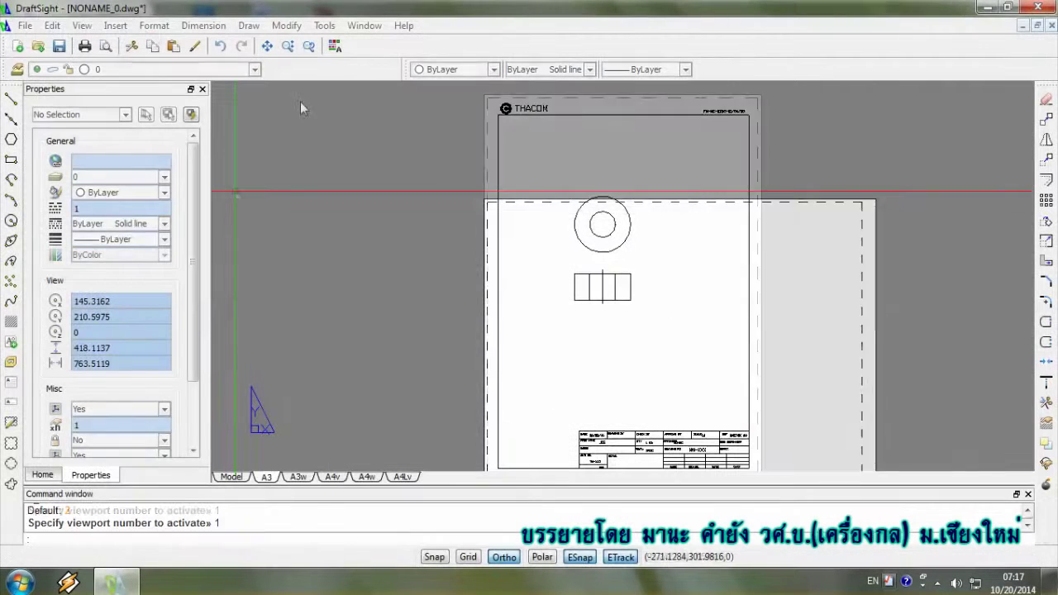
click(231, 477)
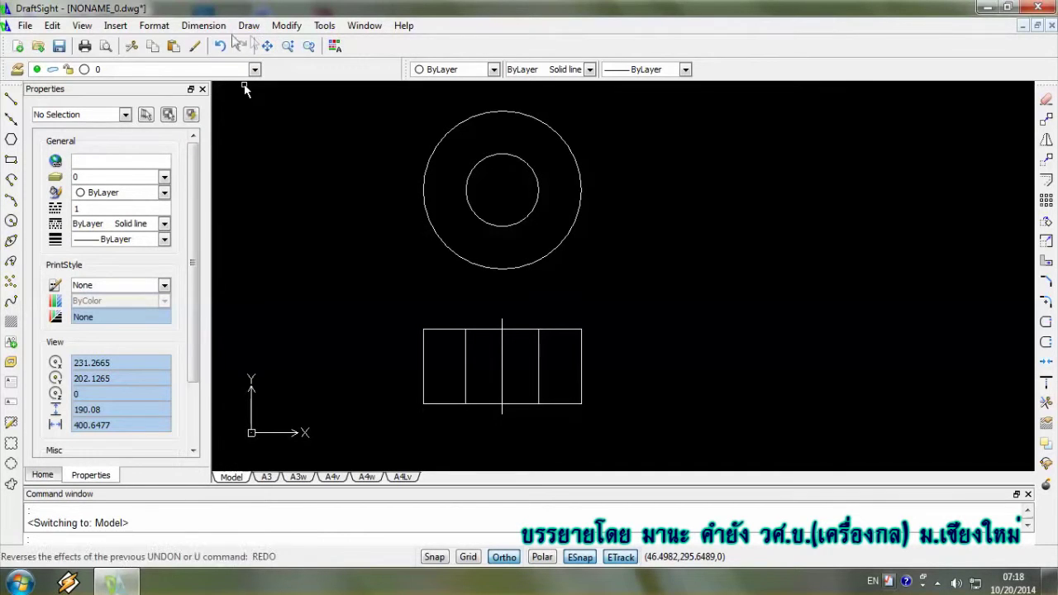
- Add a centre mark to the ring's circle with Dimension > CenterMark
click(189, 27)
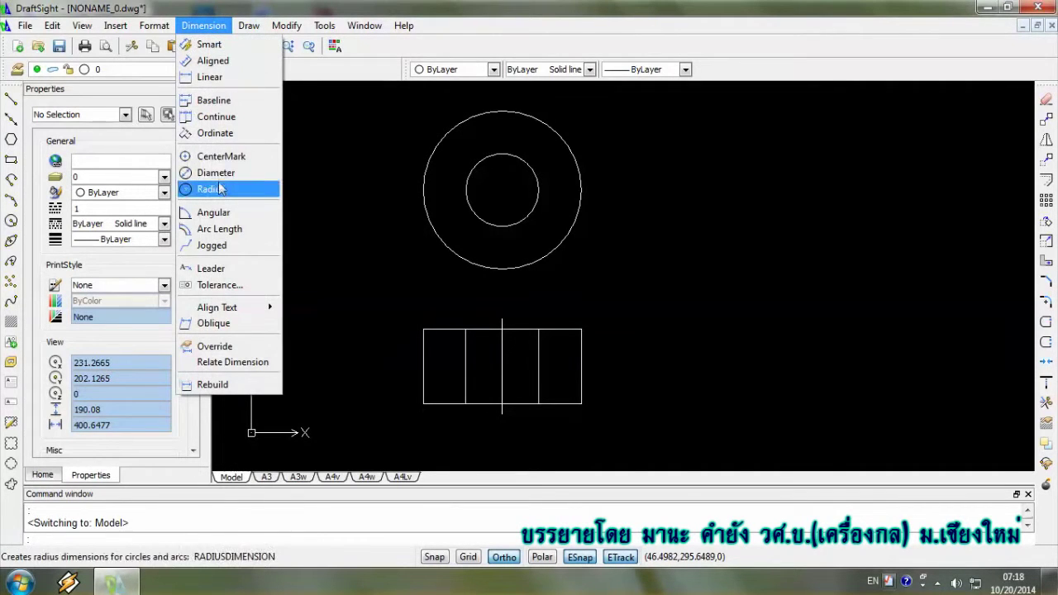
click(214, 158)
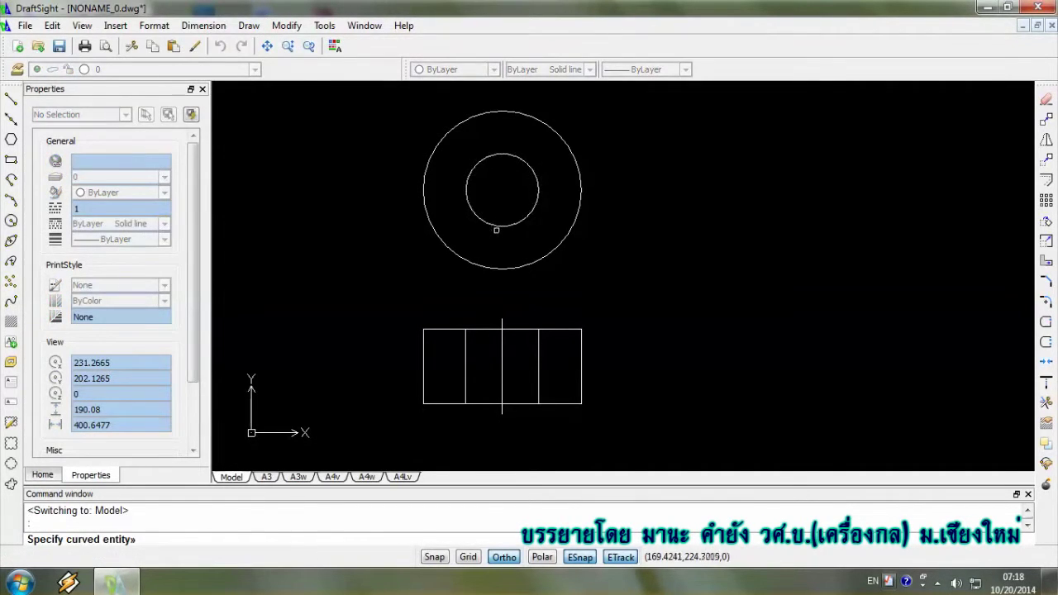
right_click(323, 232)
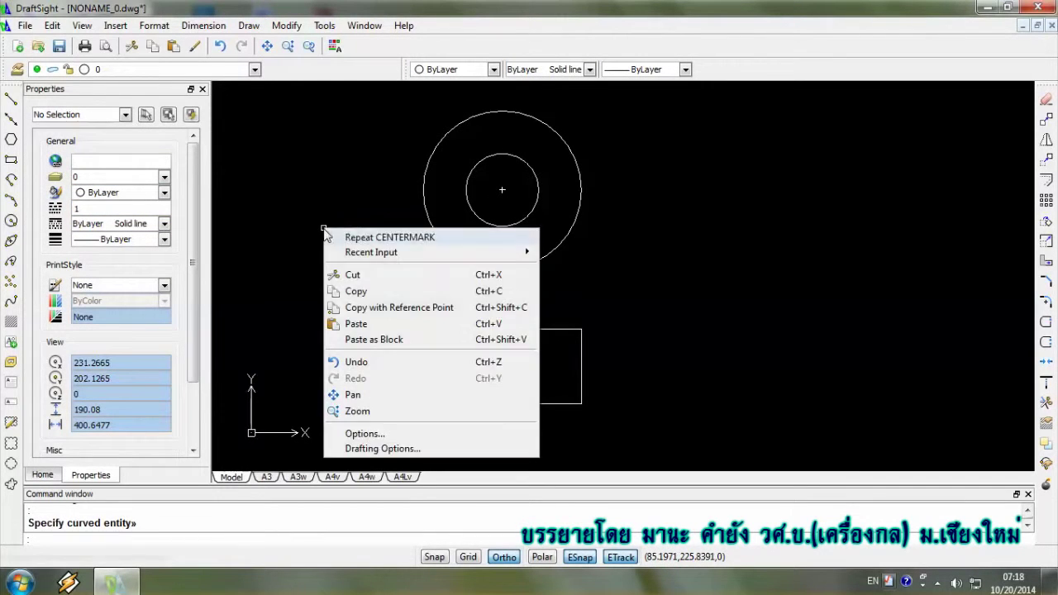
click(286, 233)
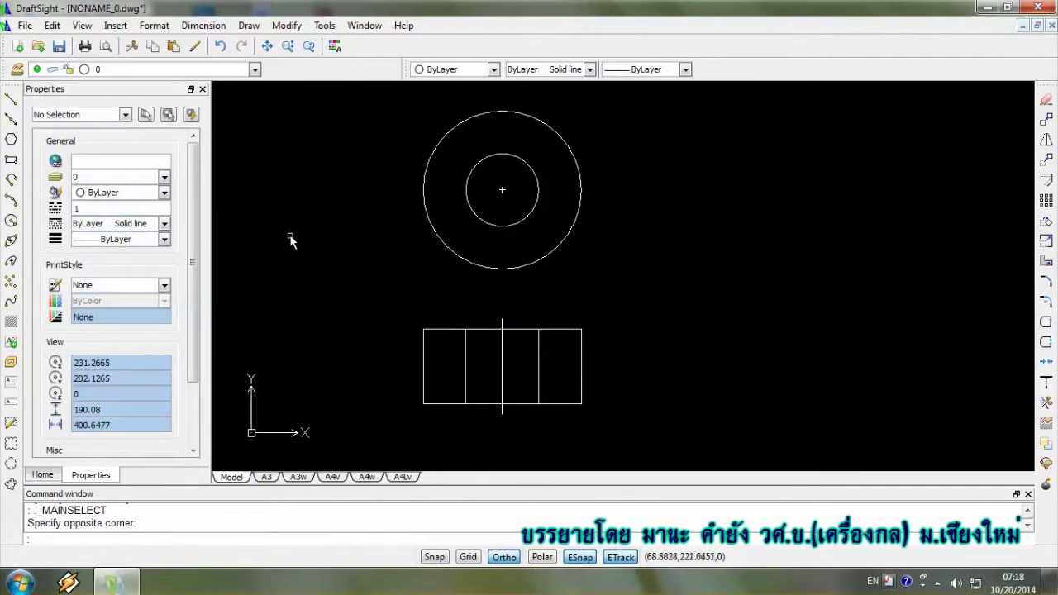
key(Escape)
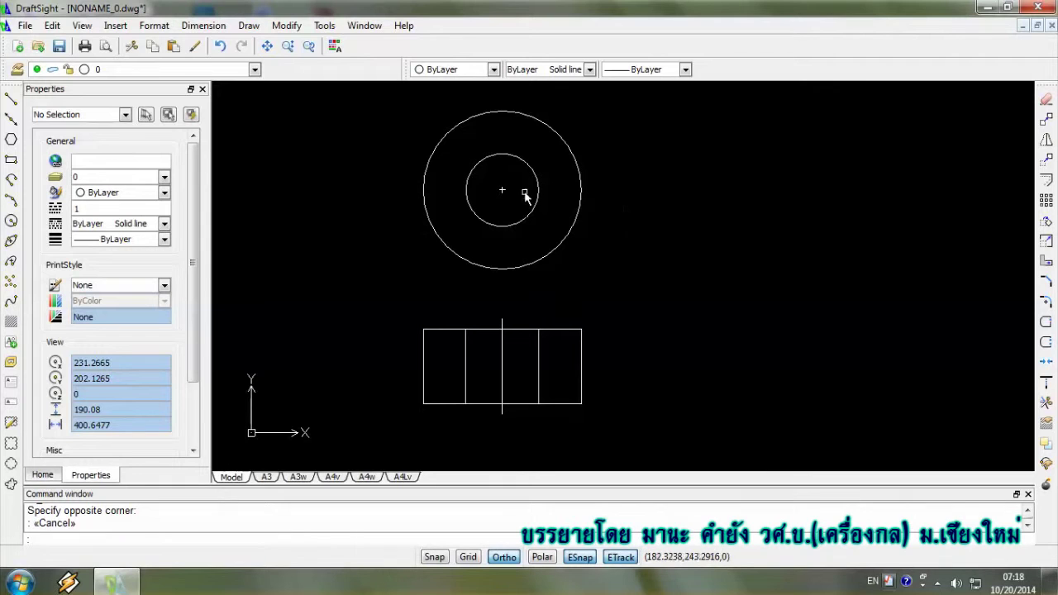
- Draw horizontal and vertical centre lines across the outer circle, quadrant to quadrant
click(11, 98)
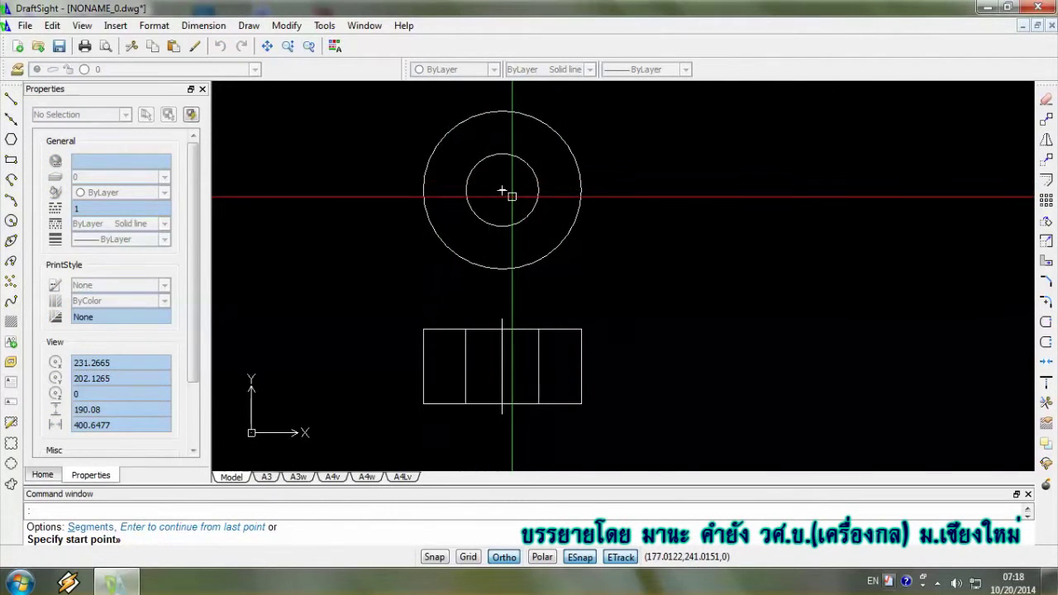
click(423, 190)
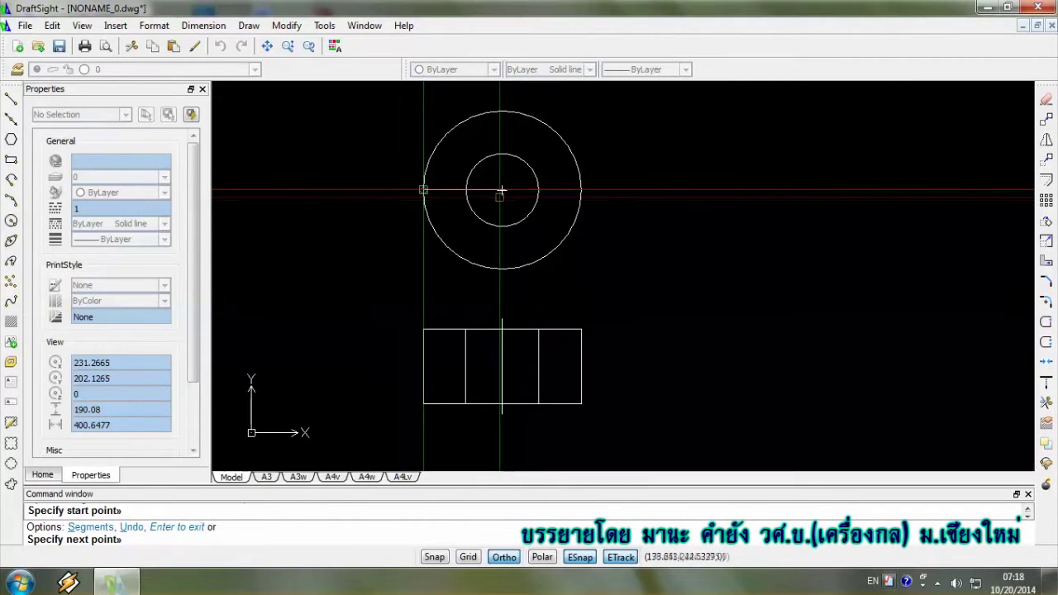
key(Return)
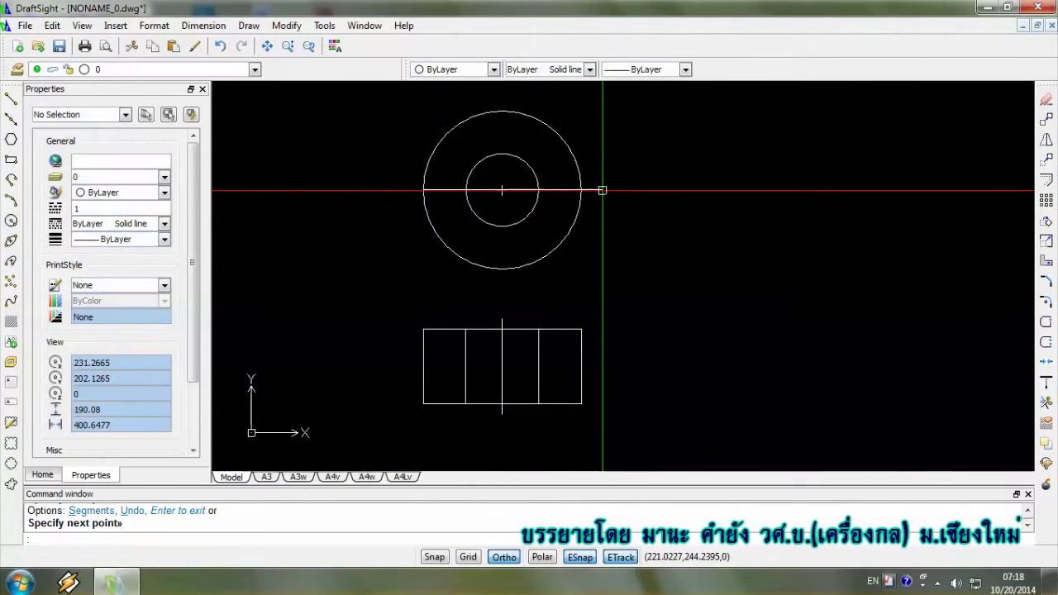
right_click(618, 173)
click(653, 179)
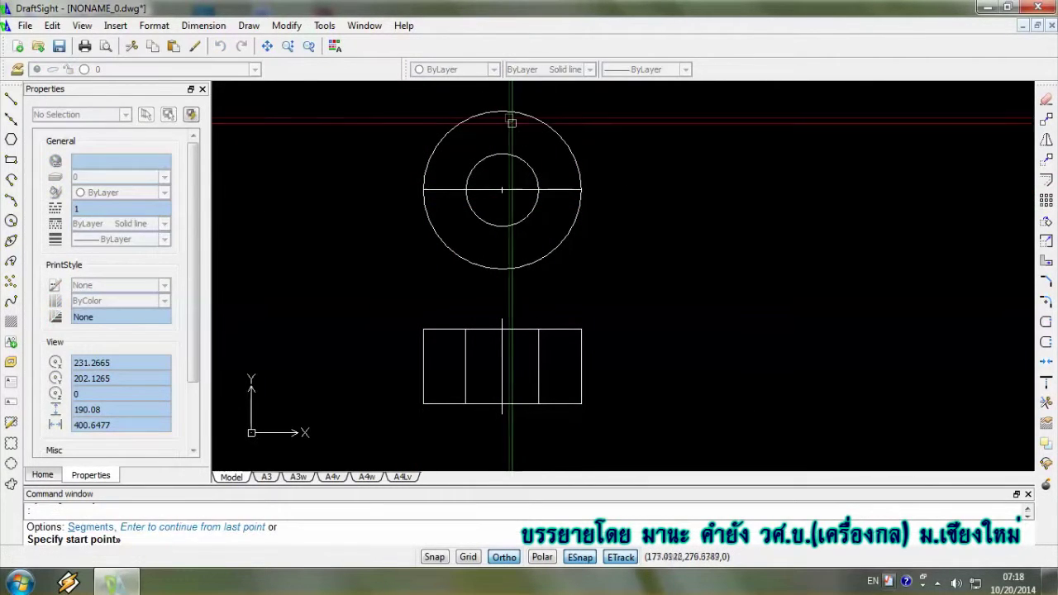
click(503, 111)
click(502, 271)
key(Return)
text(O)
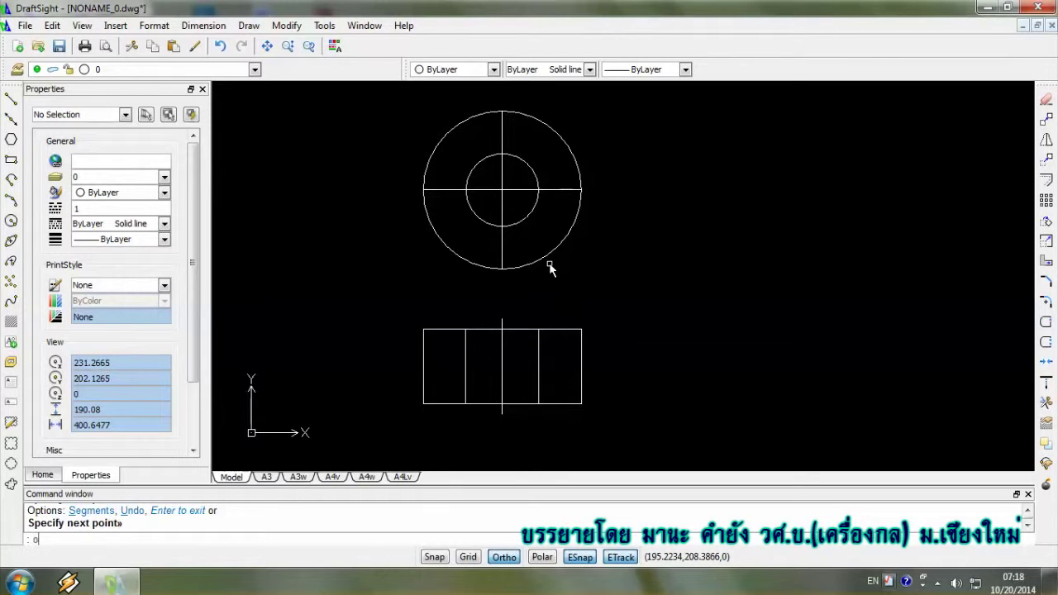
- Offset the outer circle outward to make a larger temporary boundary circle
key(Return)
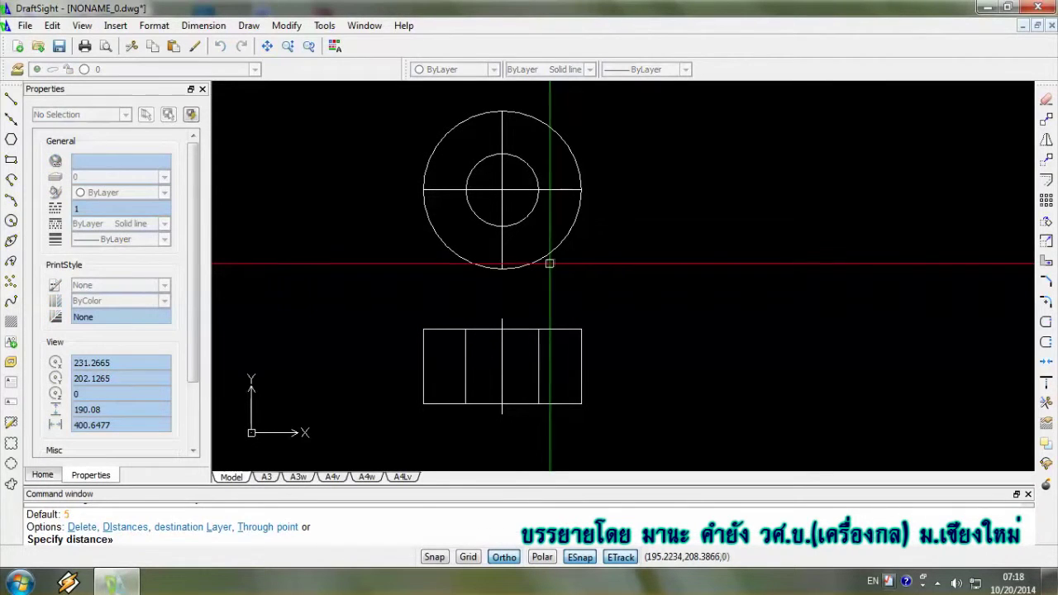
click(550, 253)
key(Escape)
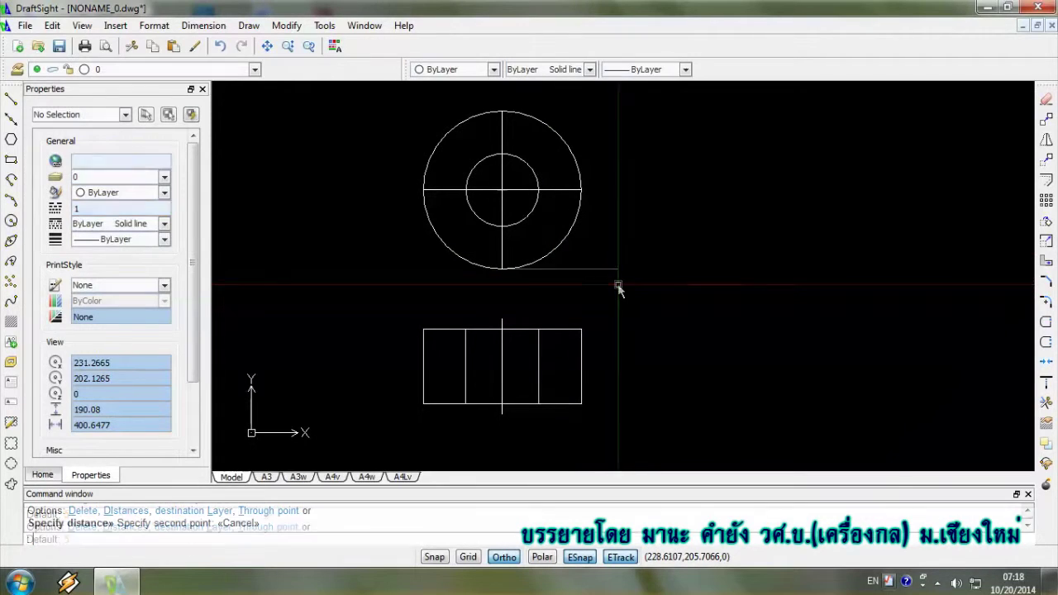
text(o)
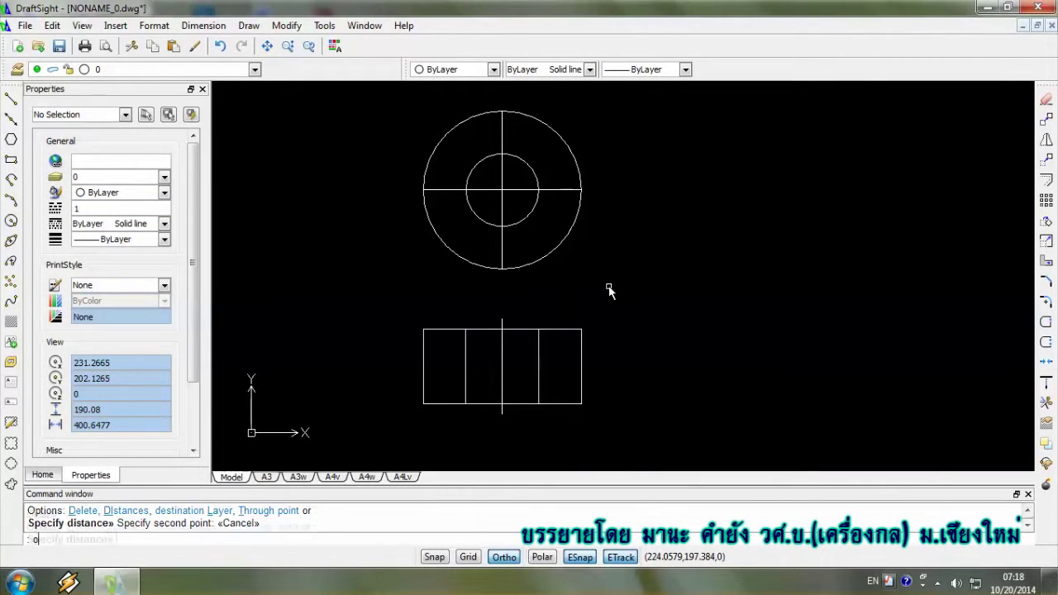
key(Return)
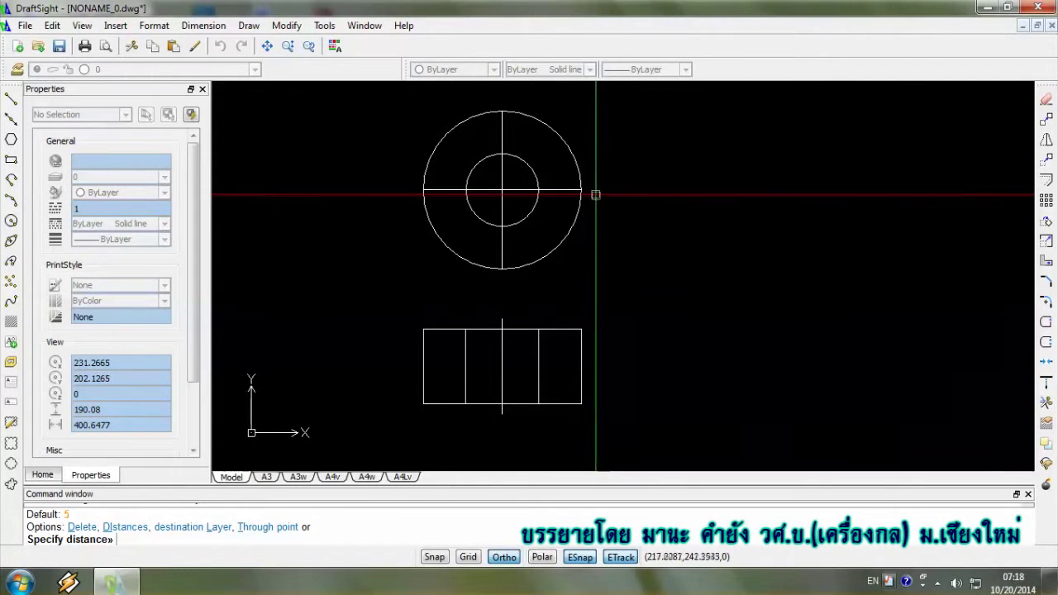
text(o)
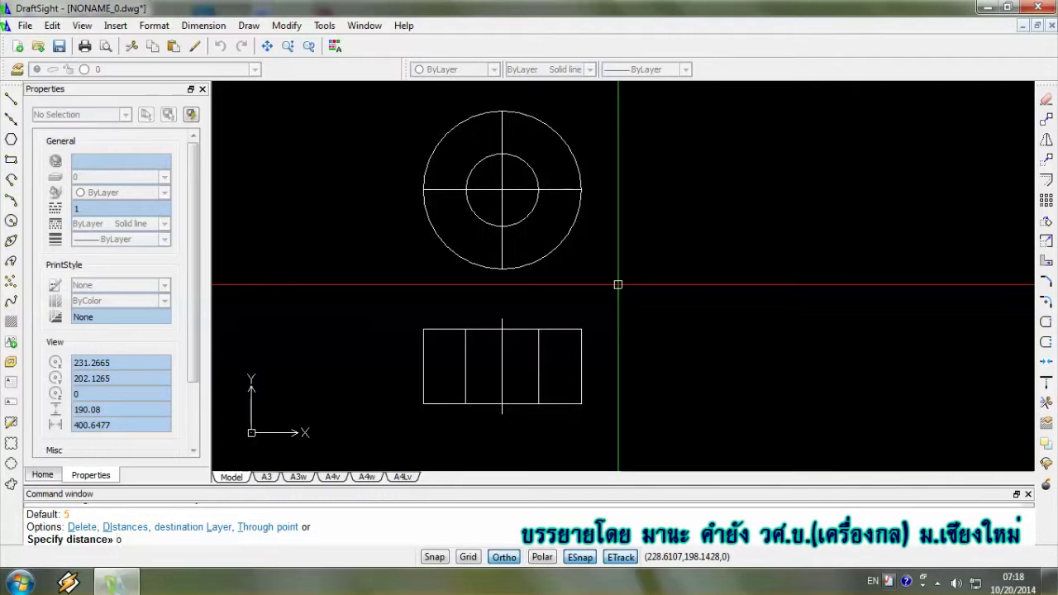
key(Return)
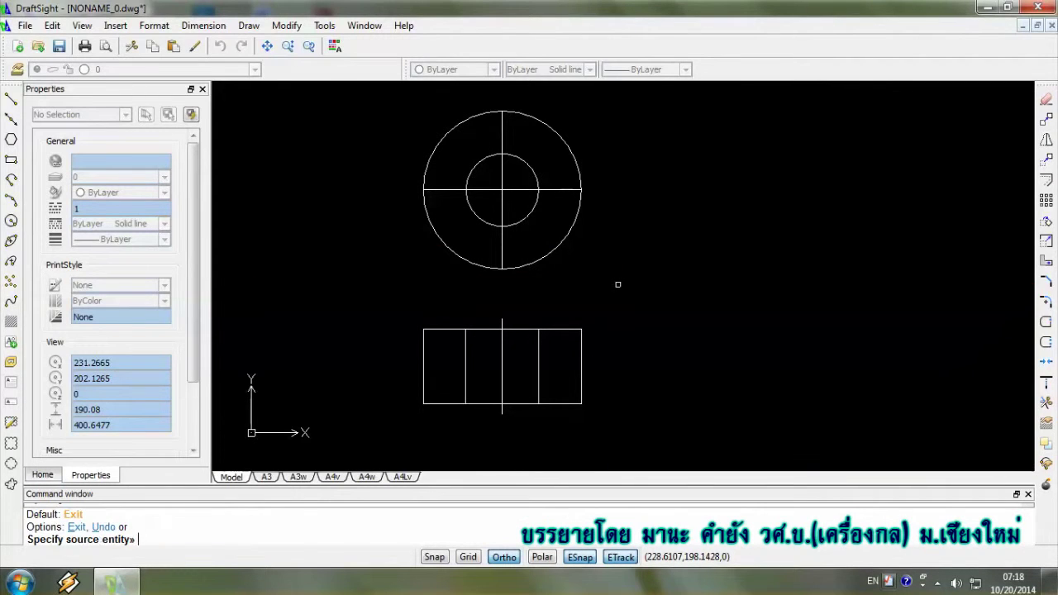
click(548, 253)
click(577, 285)
text(e)
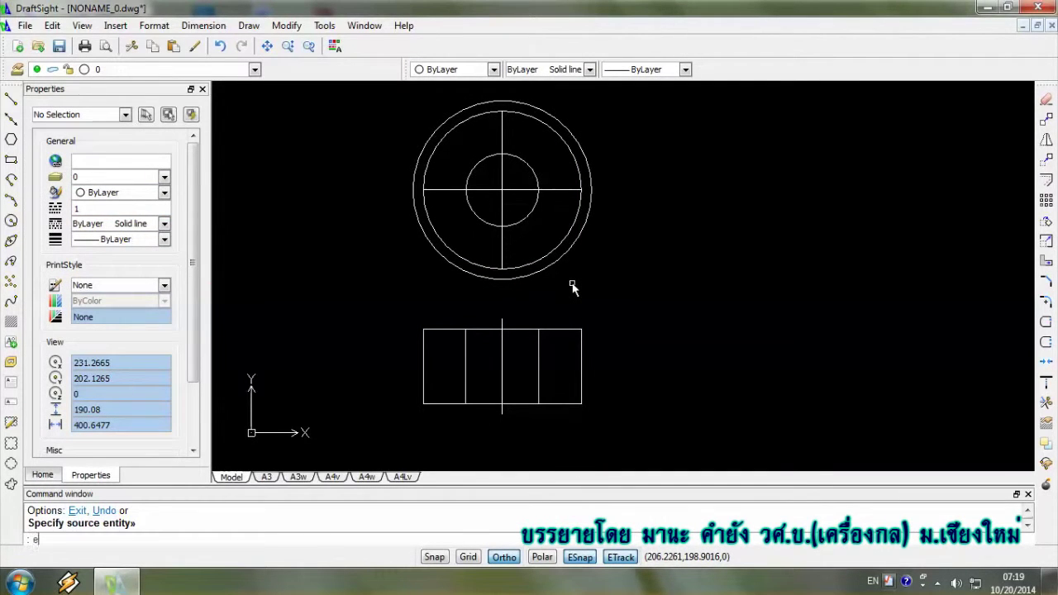
- Extend the vertical and horizontal centre lines to the boundary circle, then delete that circle
text(x)
key(Return)
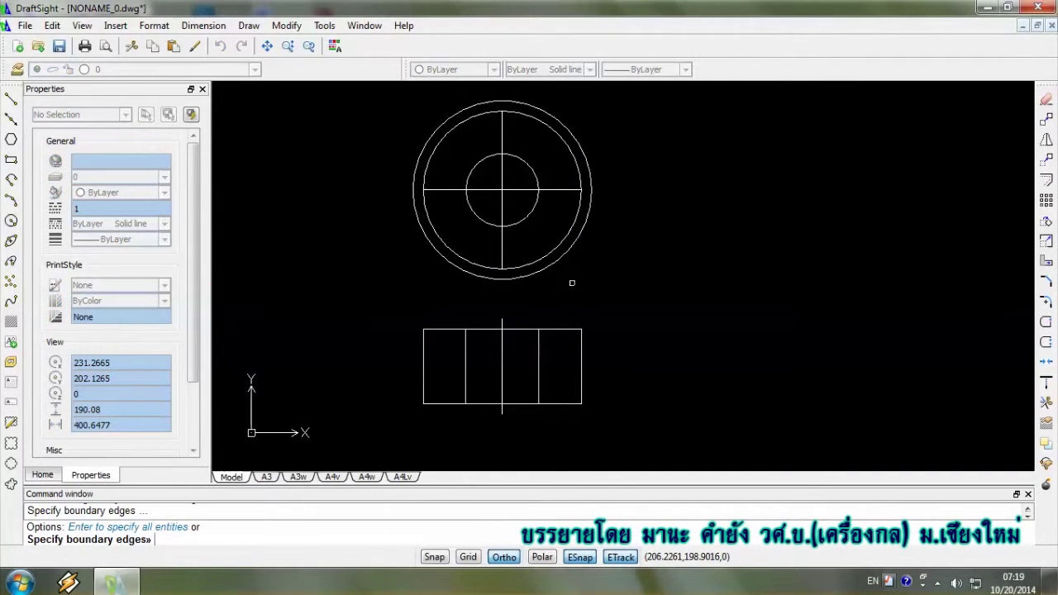
click(556, 259)
key(Return)
click(494, 251)
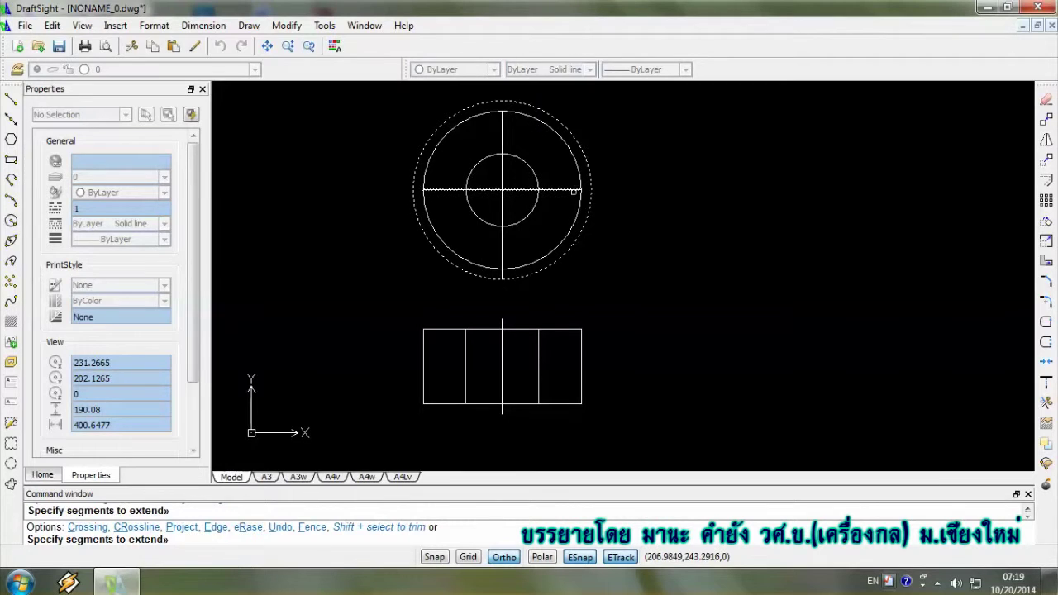
click(573, 189)
click(429, 190)
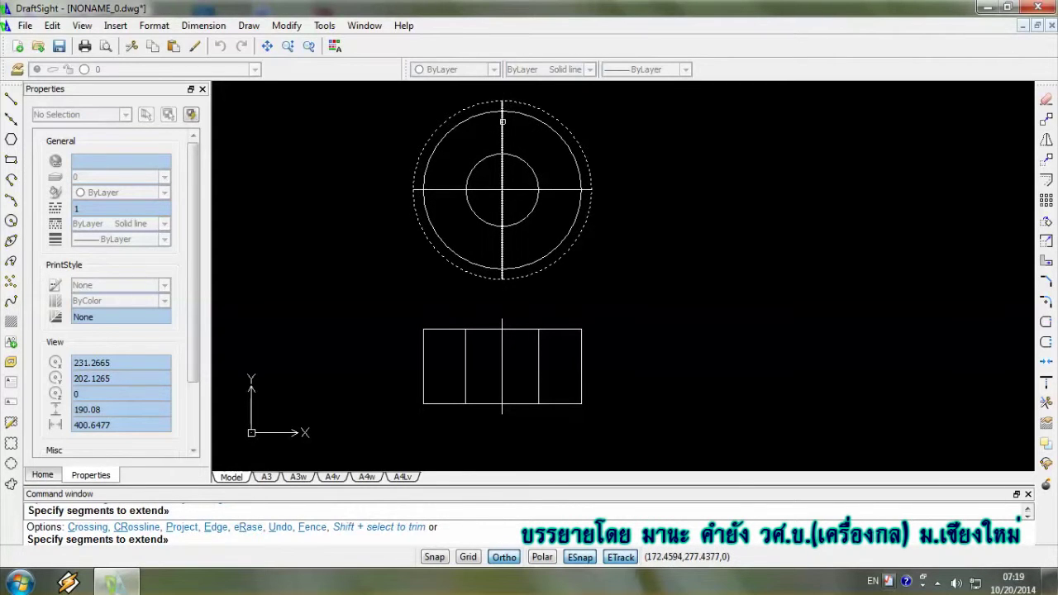
key(Return)
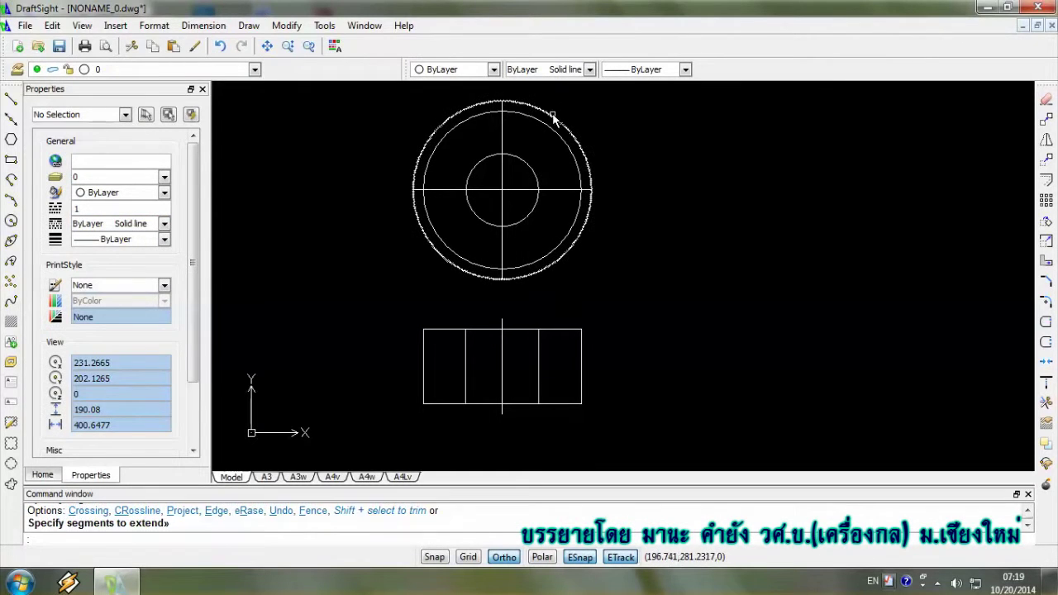
click(552, 116)
key(Delete)
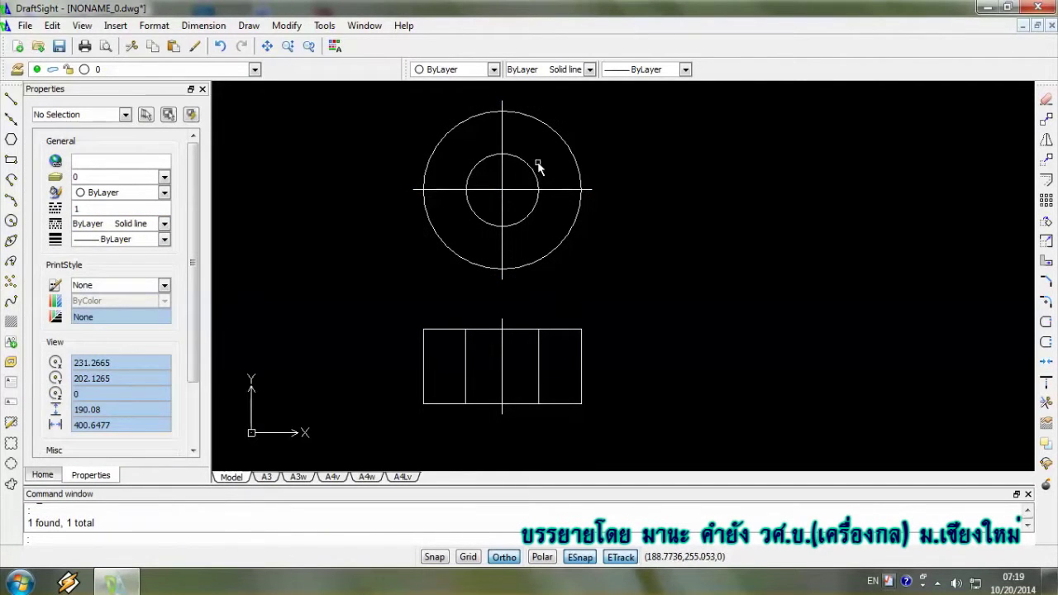
- Window-select the ring's four centre lines and view their lineweight and linestyle choices
click(512, 199)
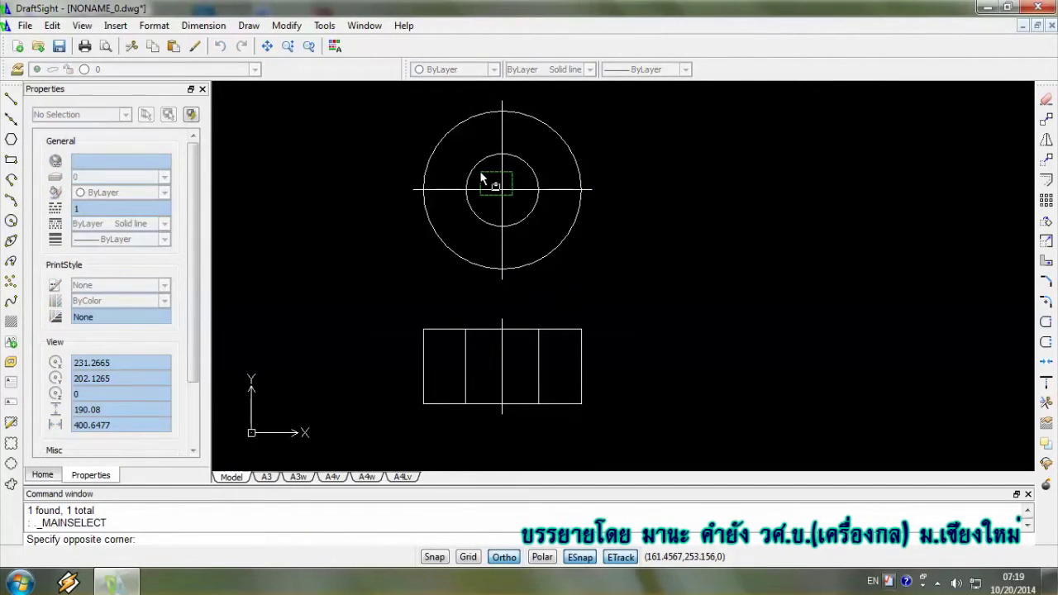
click(498, 177)
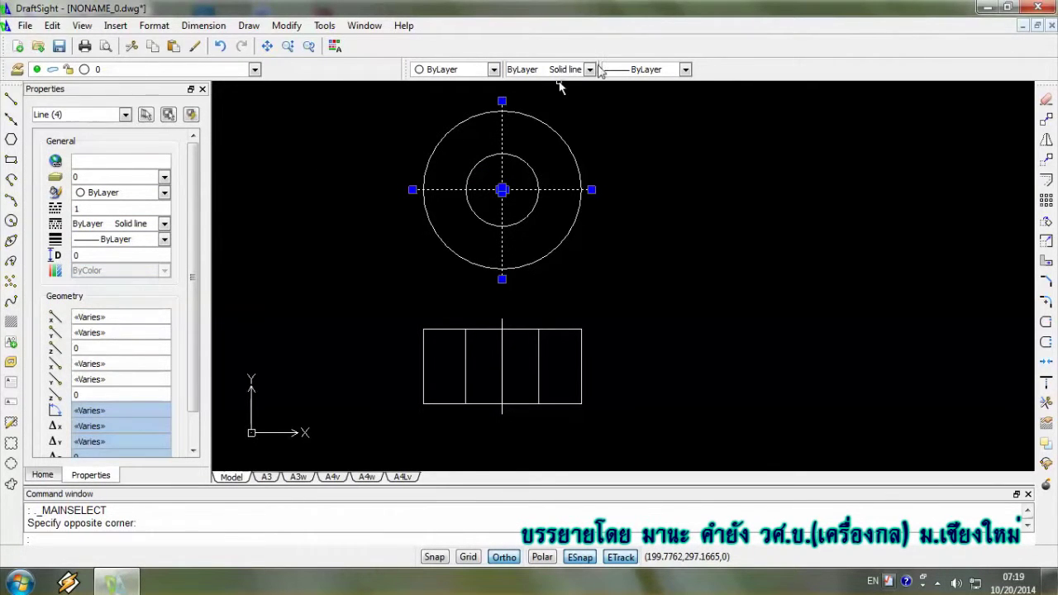
click(685, 71)
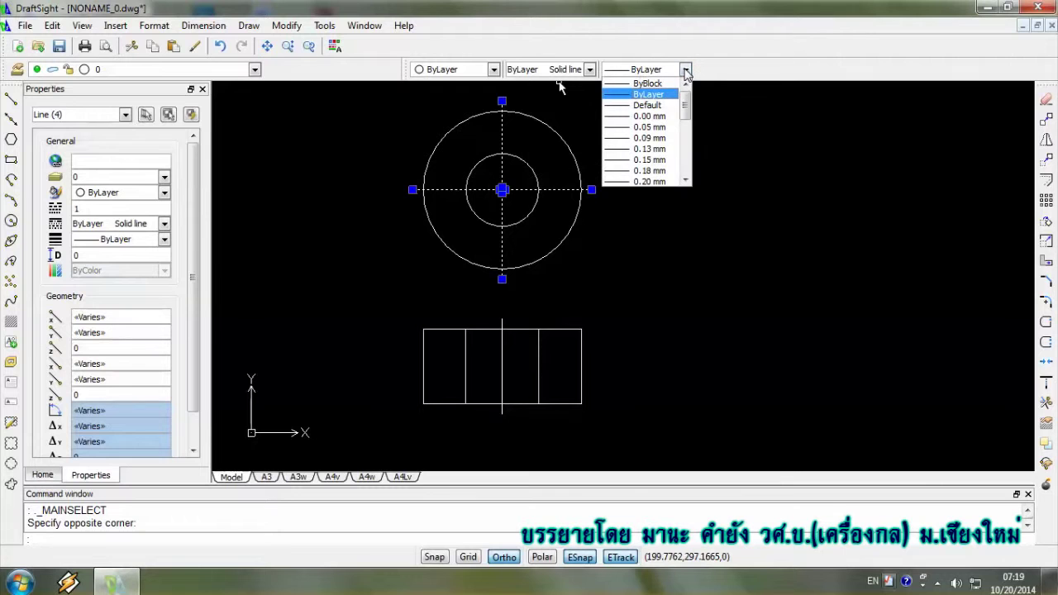
click(685, 71)
click(591, 70)
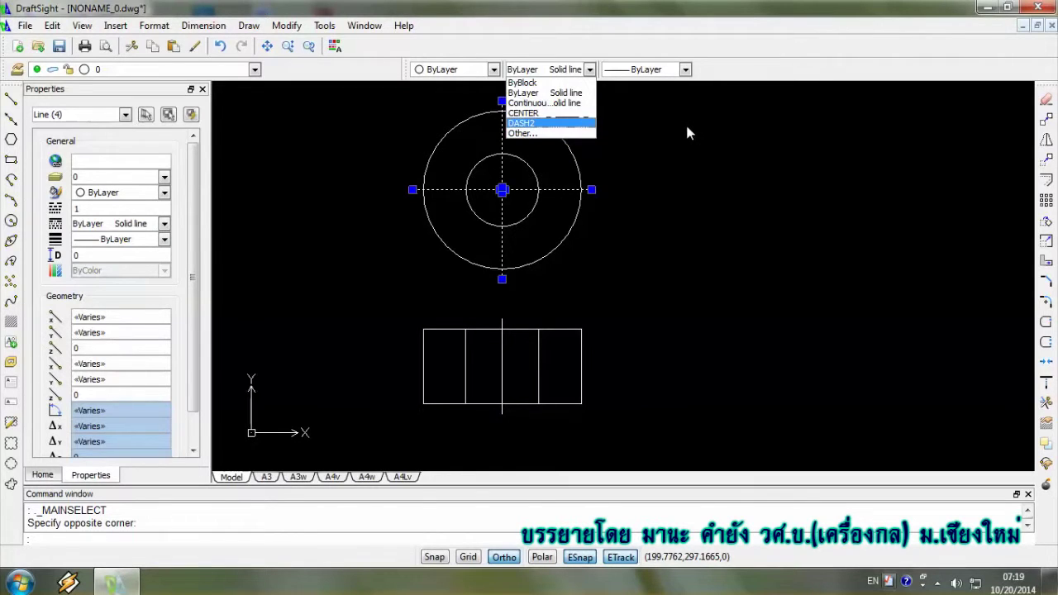
click(516, 134)
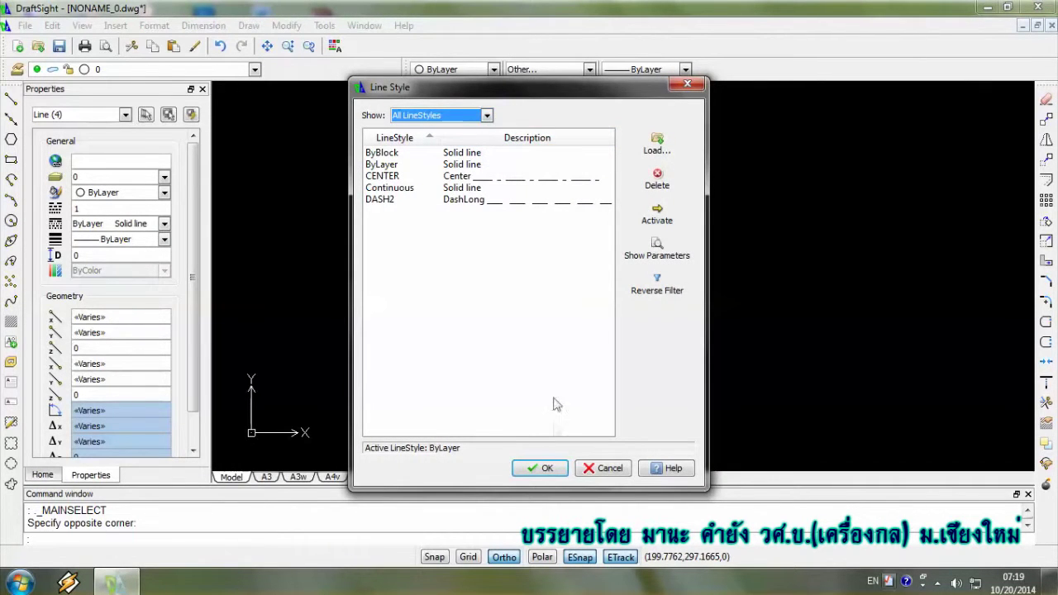
click(487, 115)
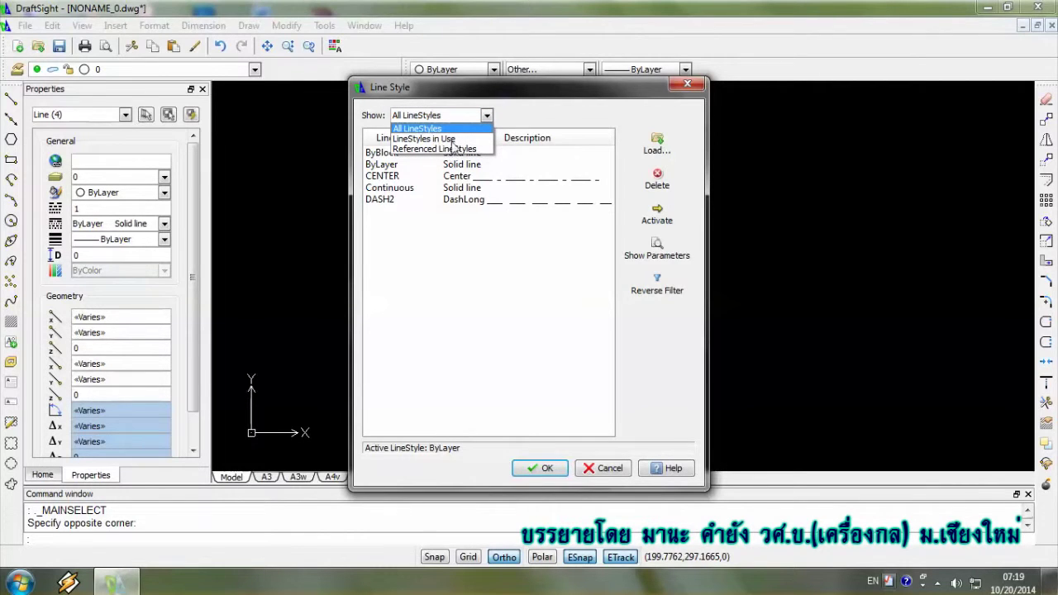
click(599, 471)
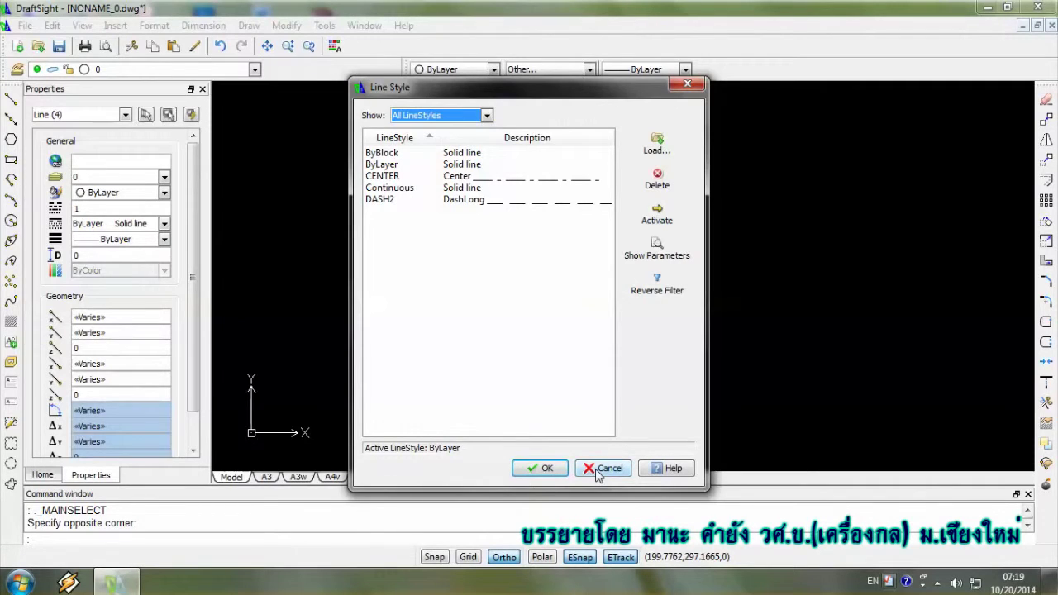
click(597, 470)
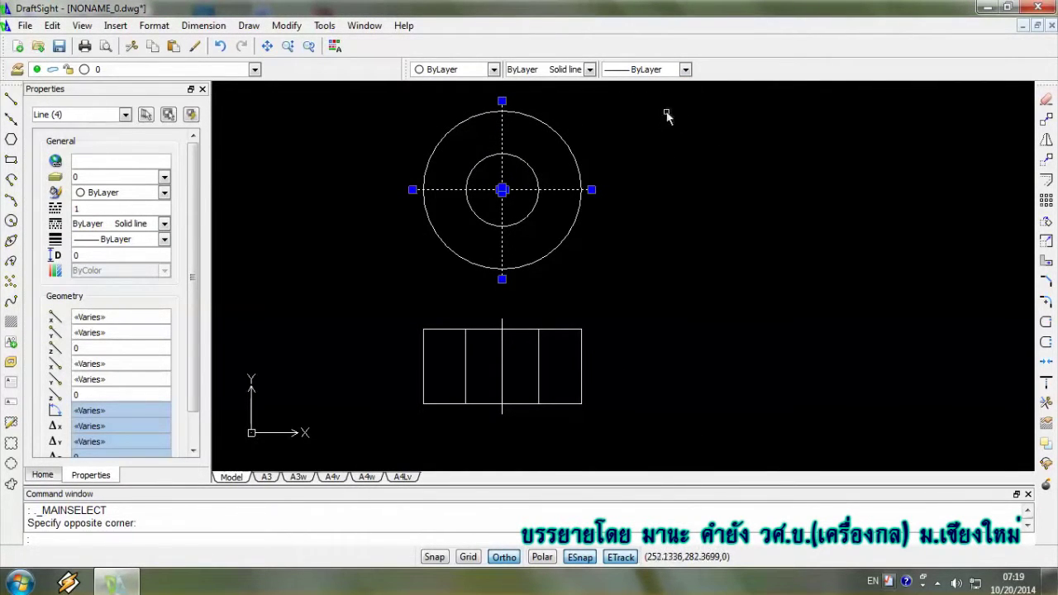
- Move the four centre lines onto the centerline layer and deselect them
click(255, 69)
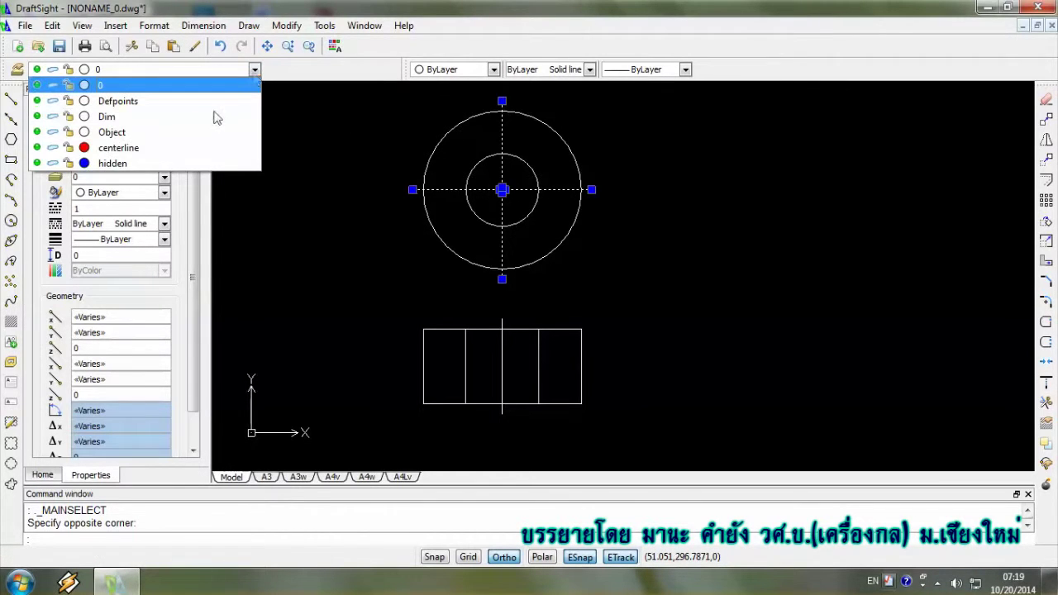
click(149, 154)
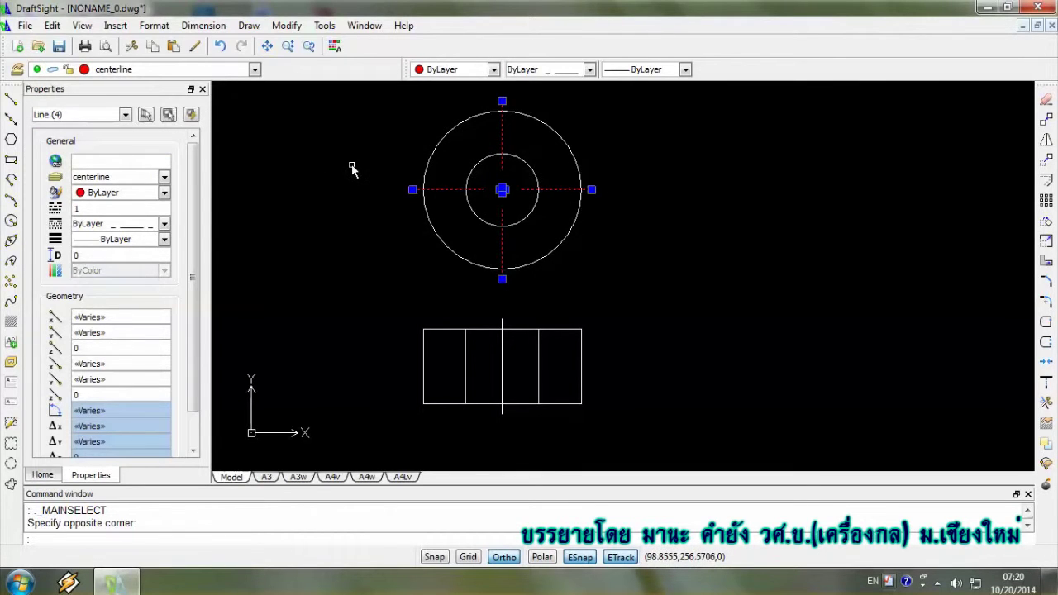
key(Escape)
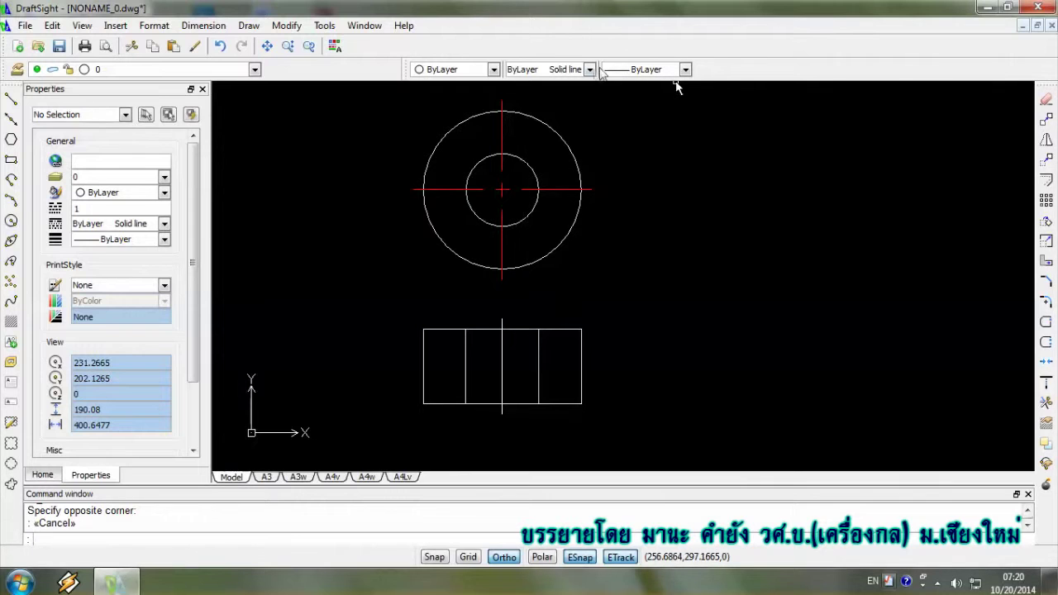
- Confirm the linestyle and lineweight settings both stay ByLayer
click(590, 70)
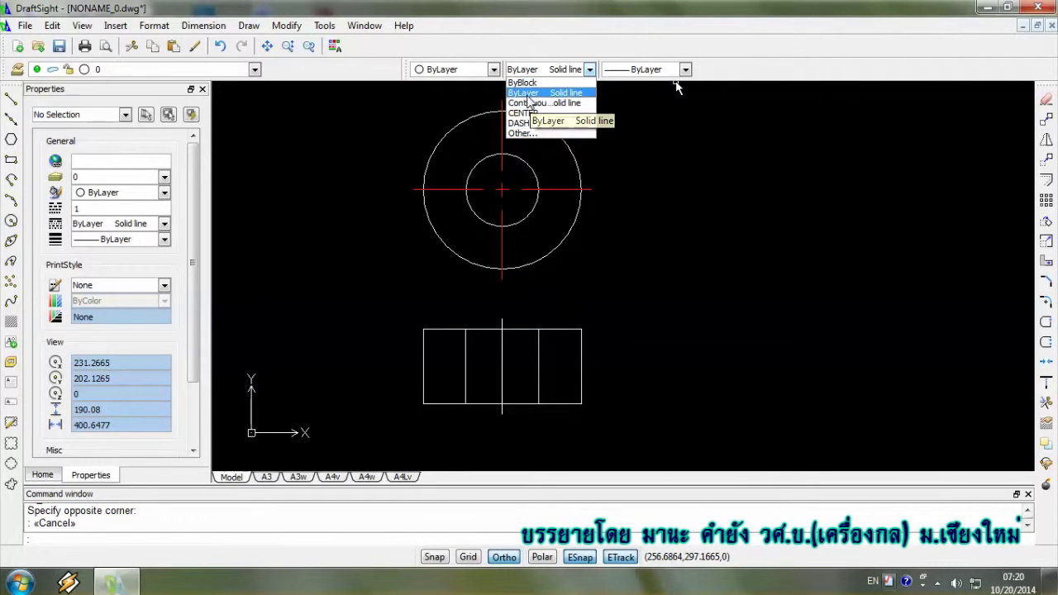
click(529, 95)
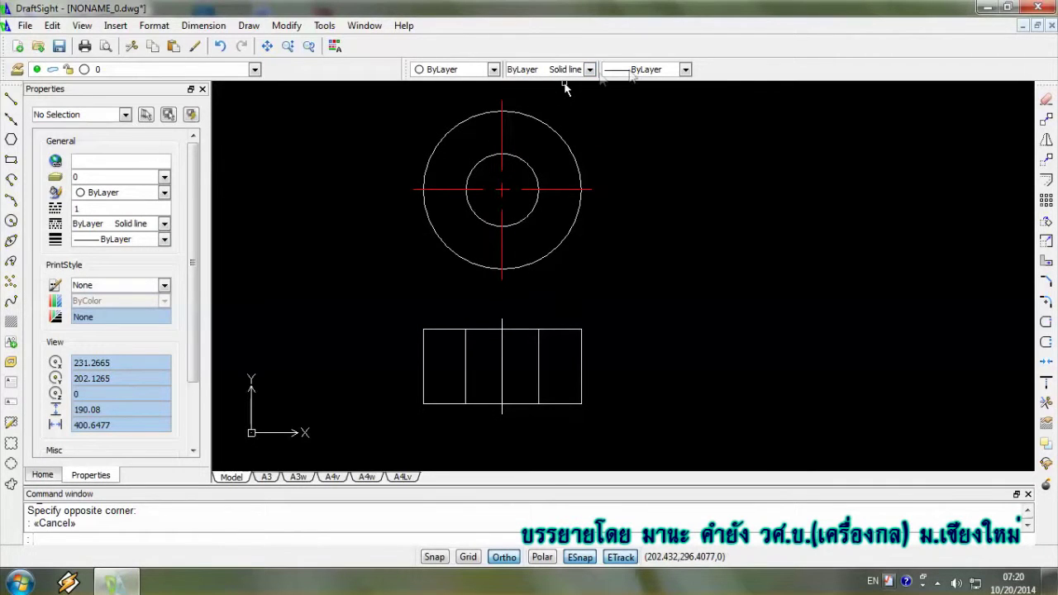
click(685, 71)
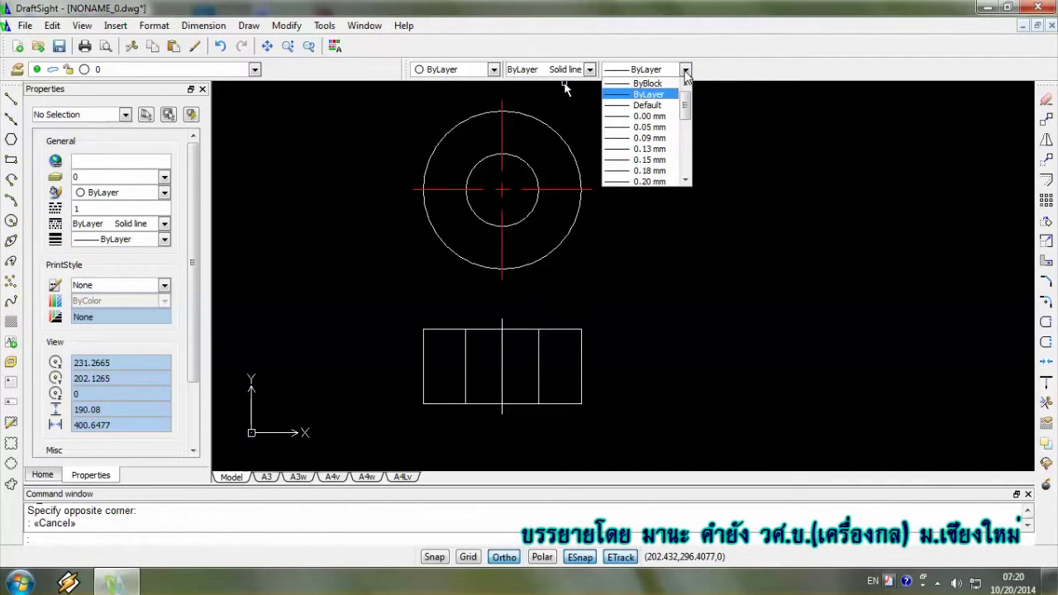
click(685, 75)
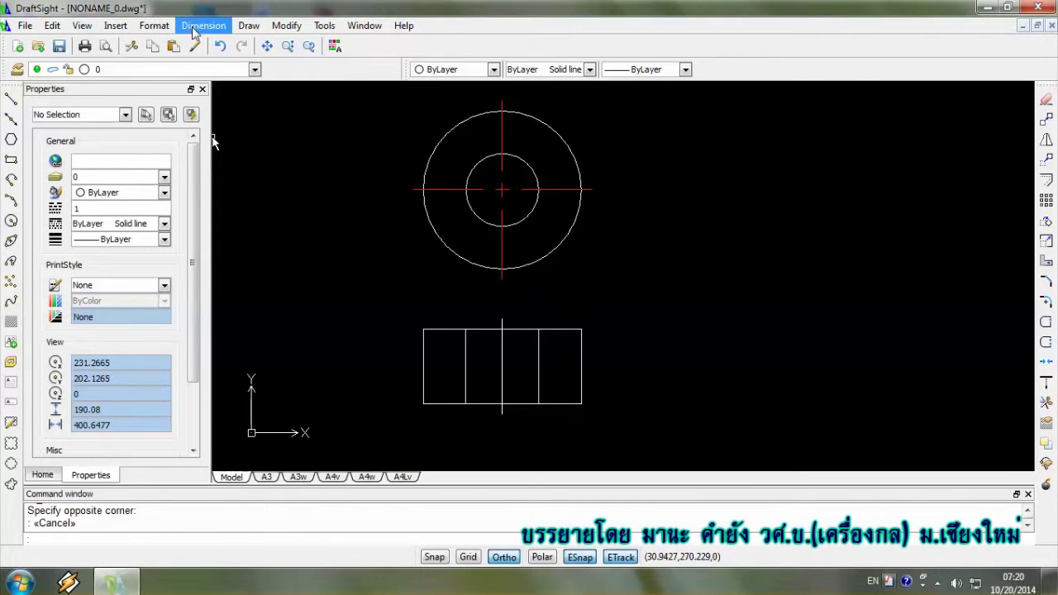
click(154, 27)
mouse_move(178, 60)
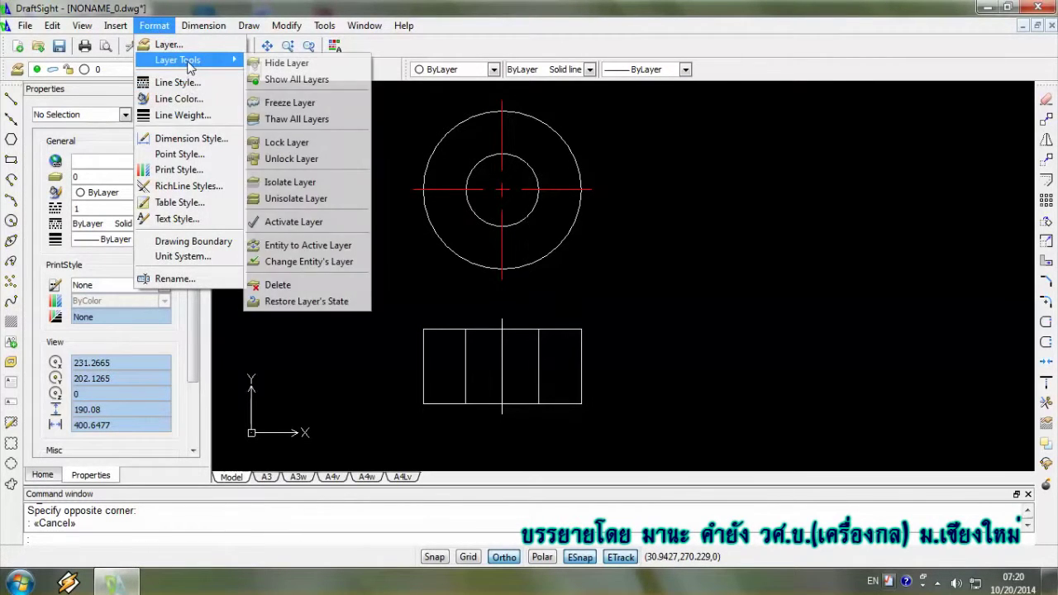
- Open Format > Layer to view the Layers Manager listing all six layers
click(175, 45)
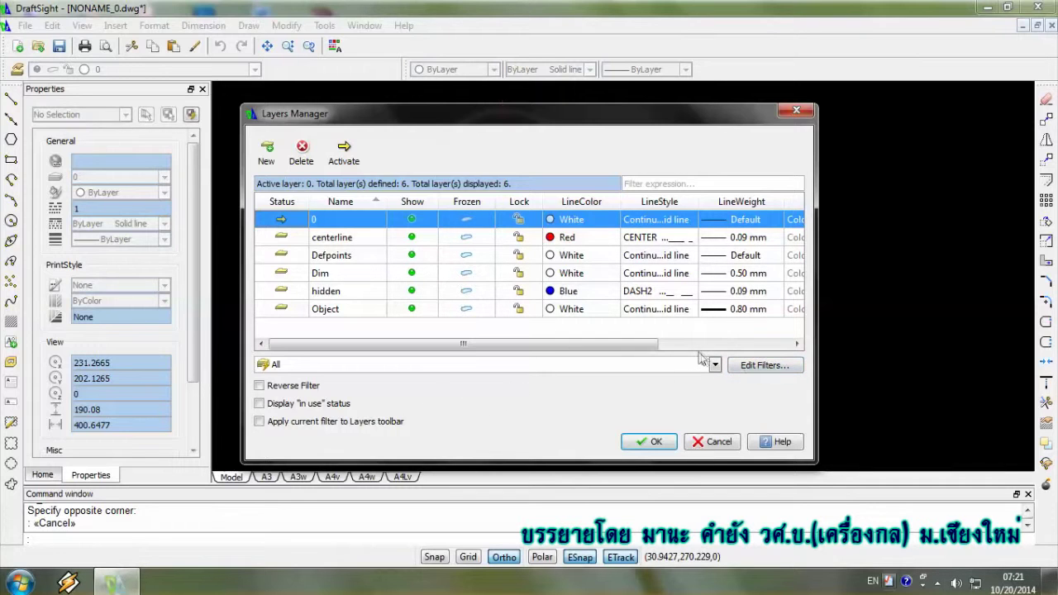
- Create a new layer from the Object layer and name it Object2
drag(635, 339, 393, 343)
click(286, 308)
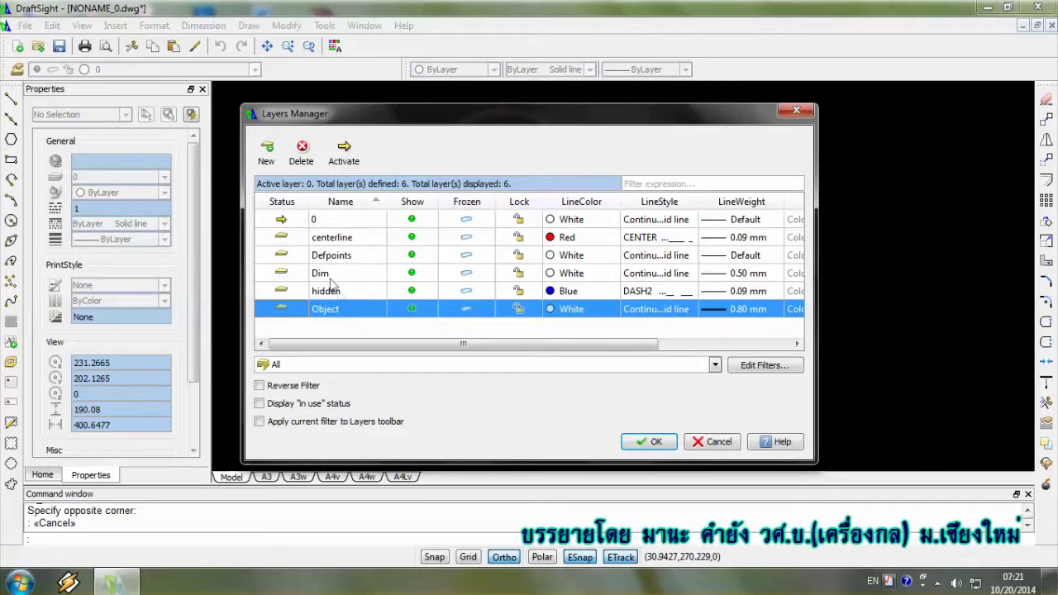
right_click(342, 311)
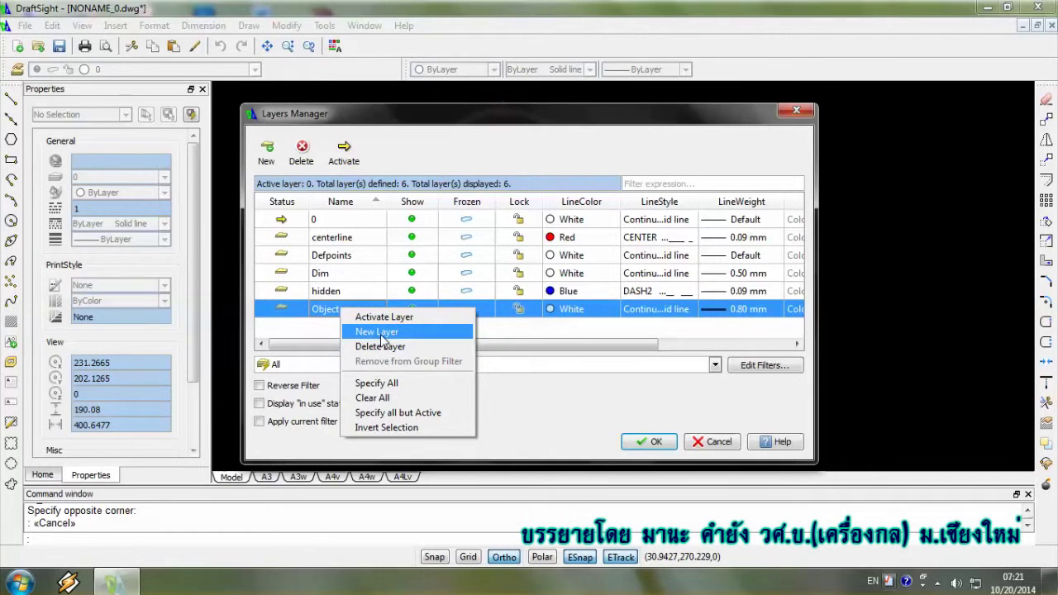
click(382, 335)
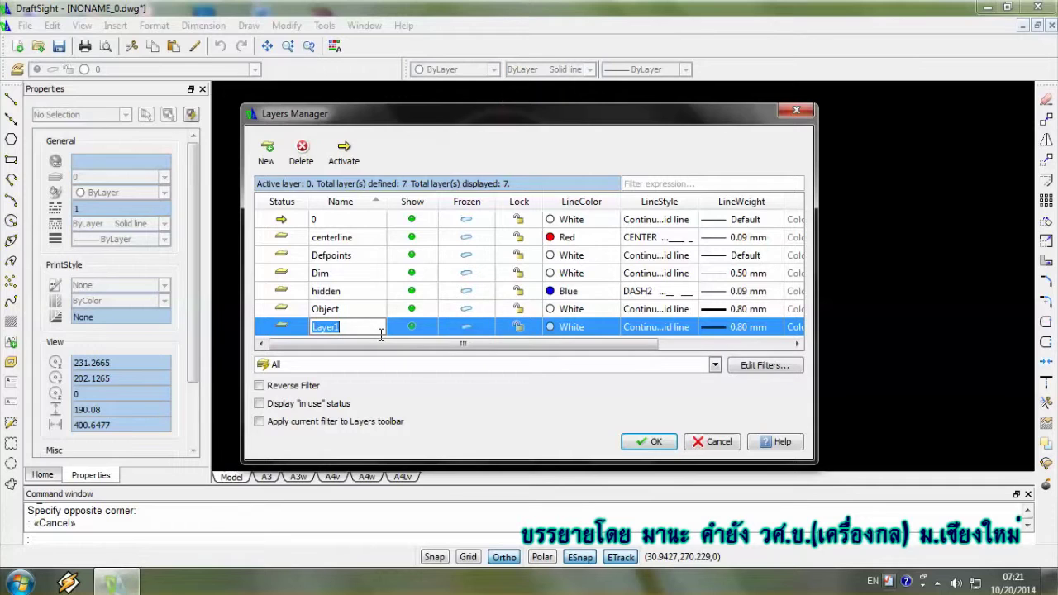
text(Object2)
key(Return)
- Change Object2's lineweight from 0.80 mm to 1.00 mm
click(773, 330)
click(777, 328)
drag(777, 352, 780, 416)
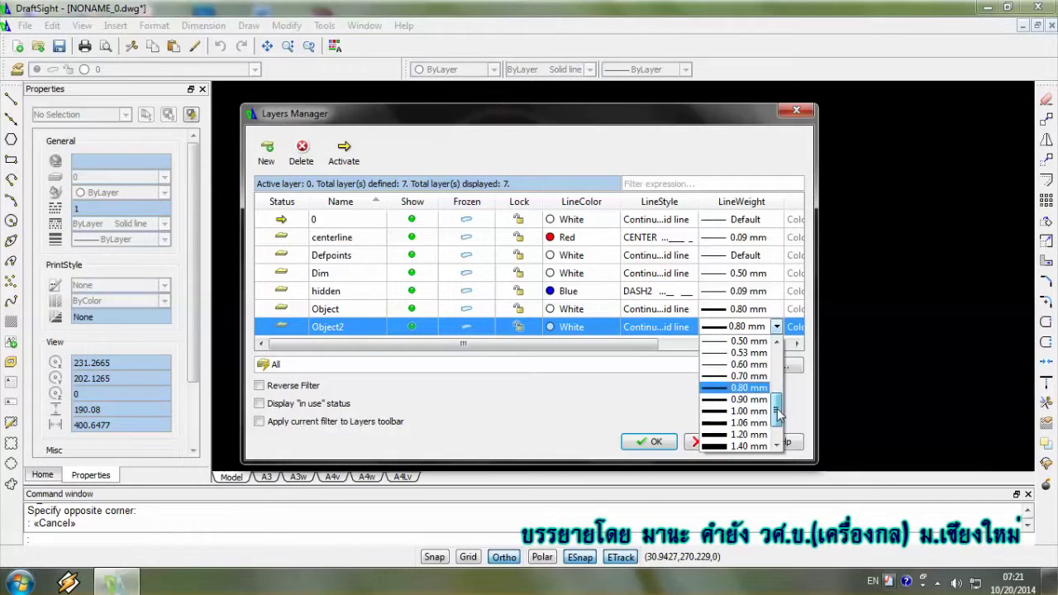
click(738, 411)
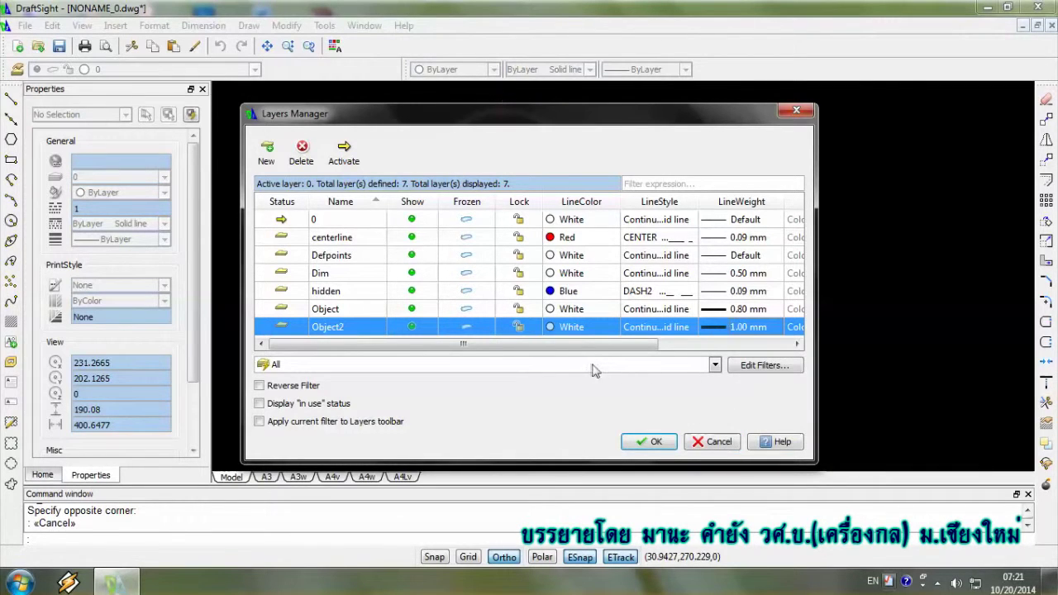
click(650, 332)
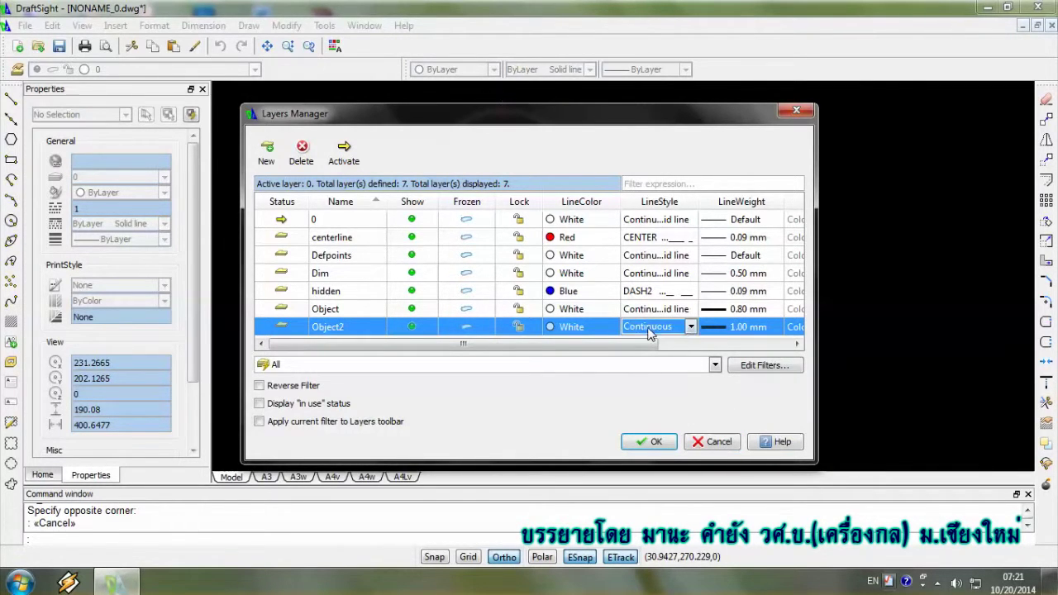
click(691, 329)
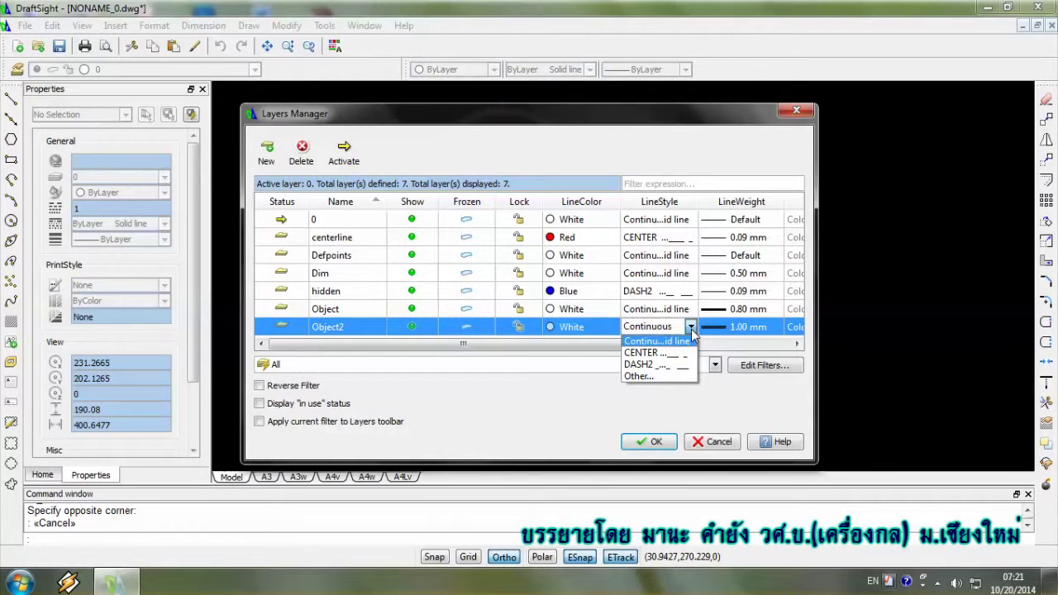
- Load the SINUS line style from mm.lin and return to the Layers Manager
click(639, 376)
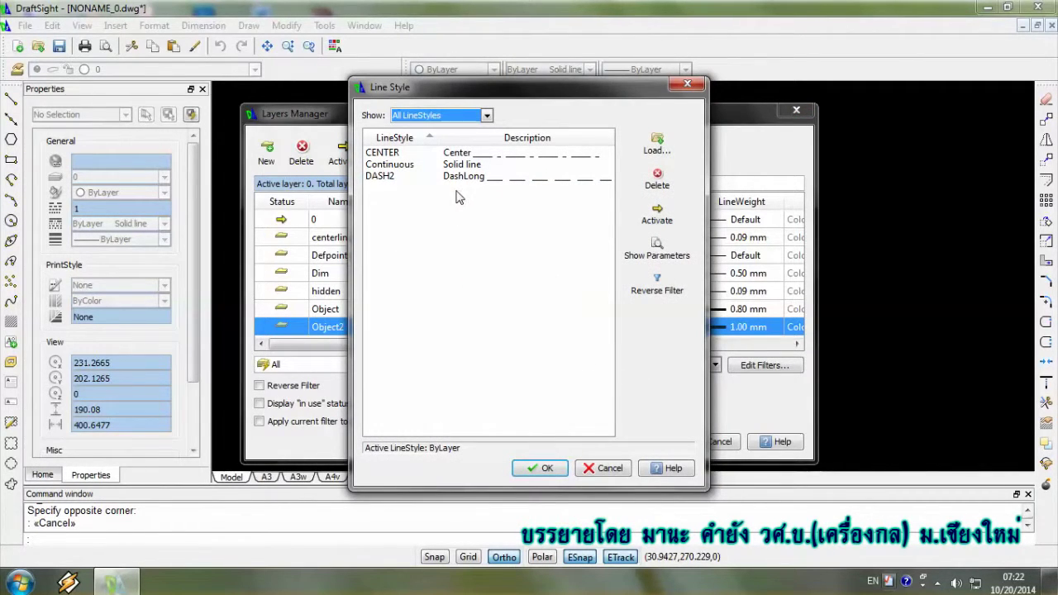
click(655, 142)
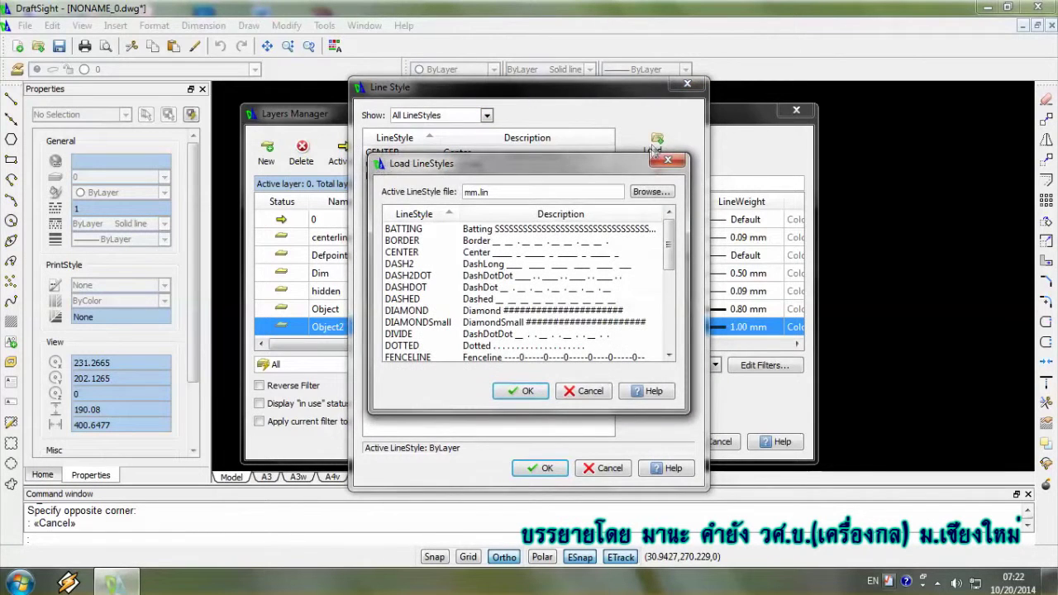
click(592, 392)
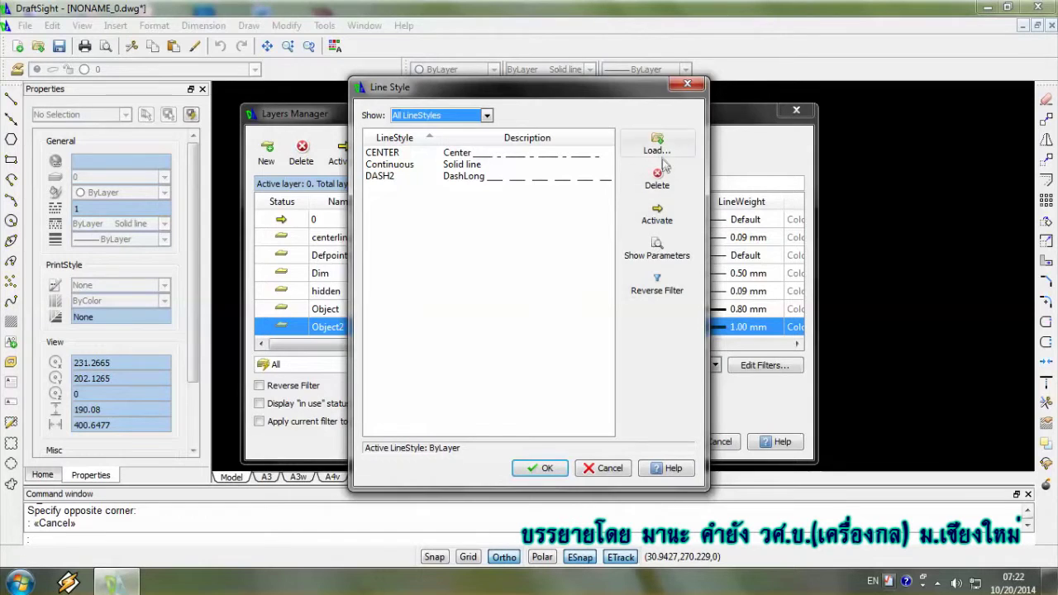
click(655, 147)
scroll(665, 306, down, 2)
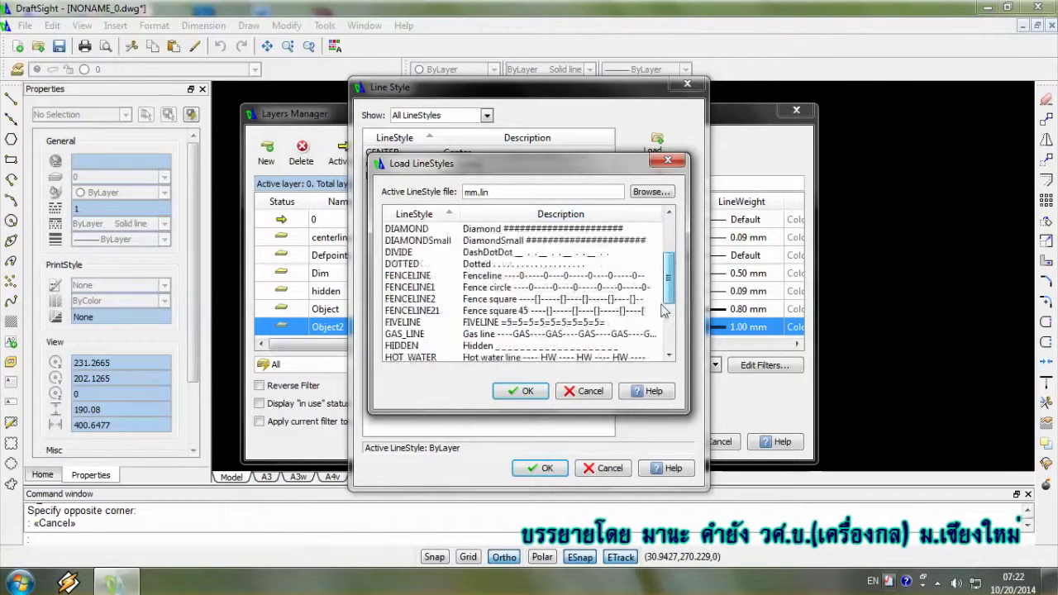
scroll(665, 308, down, 3)
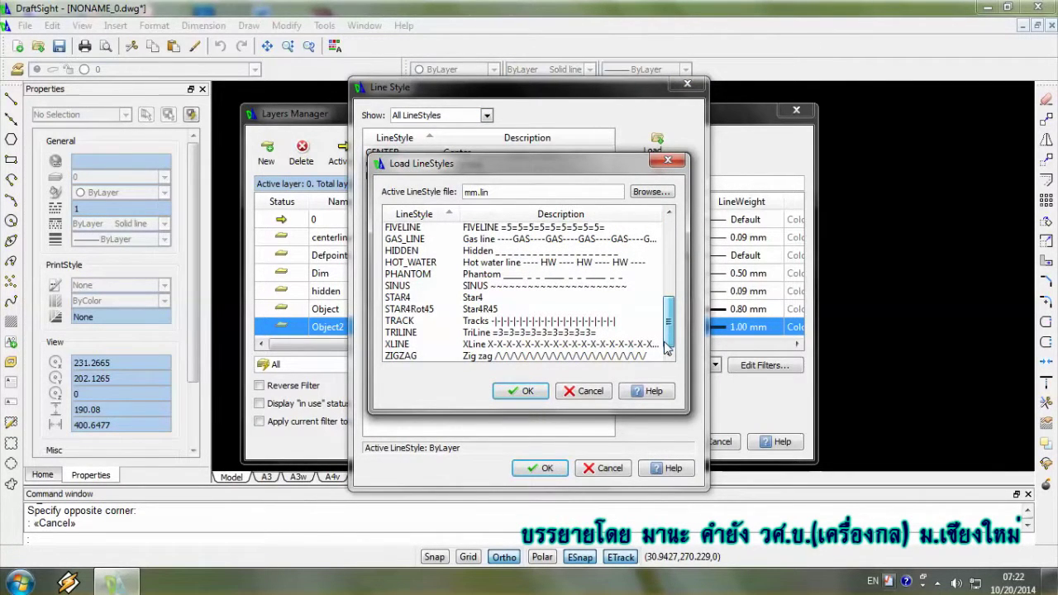
click(583, 287)
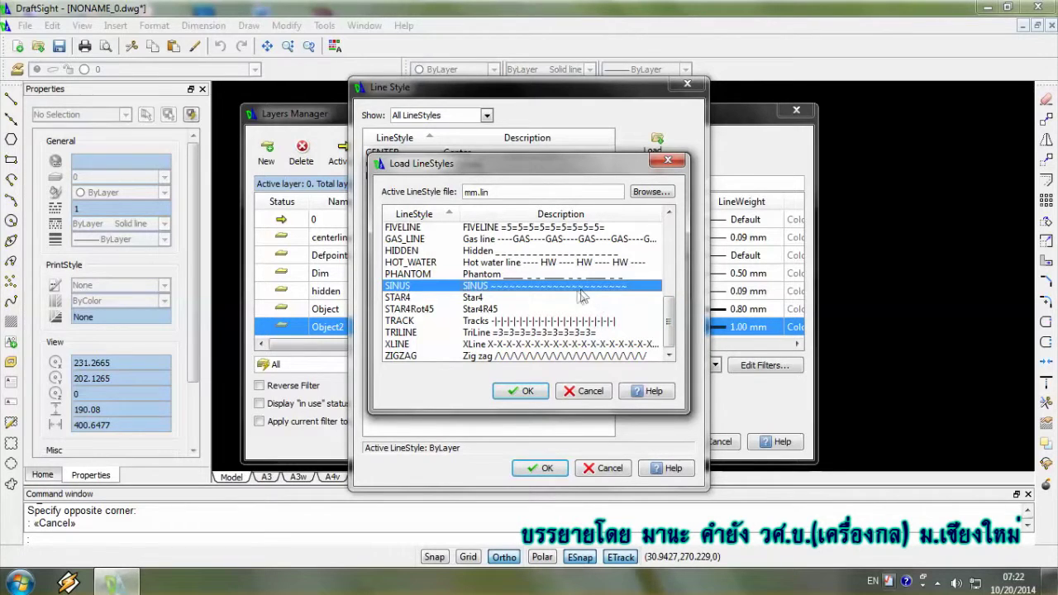
click(524, 400)
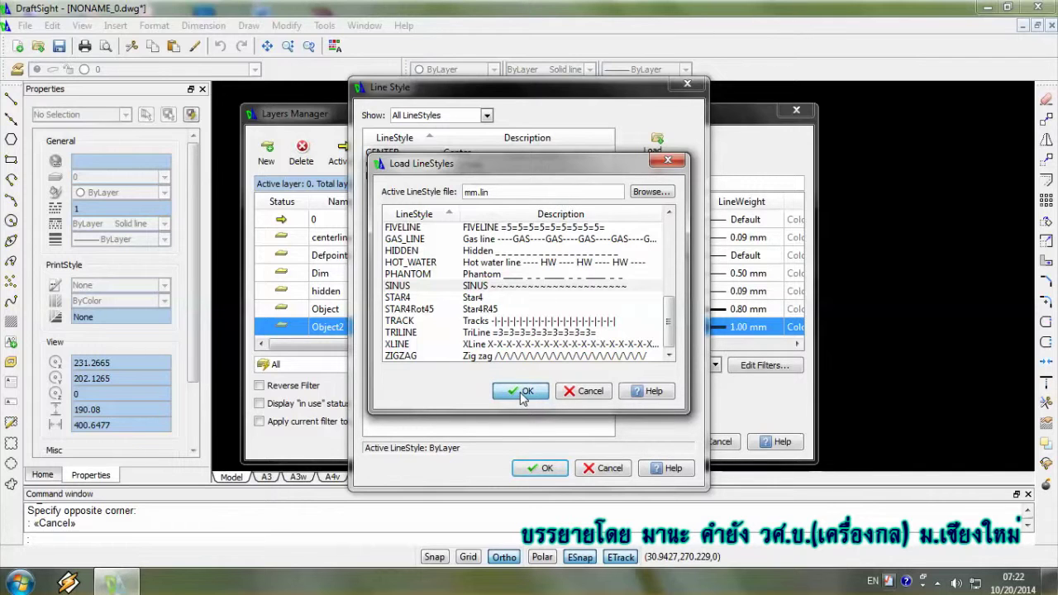
click(522, 395)
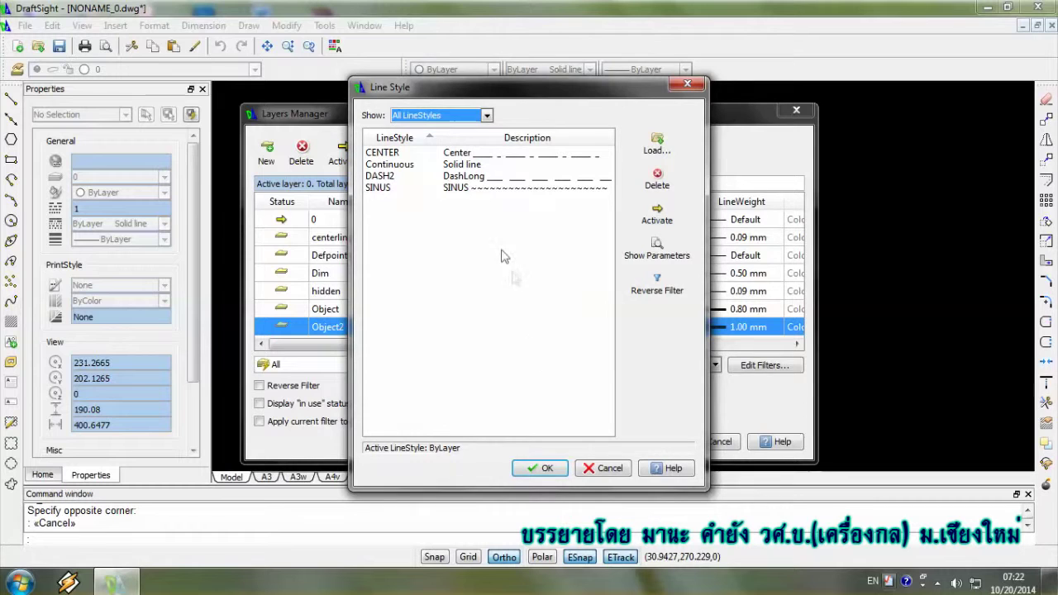
click(546, 469)
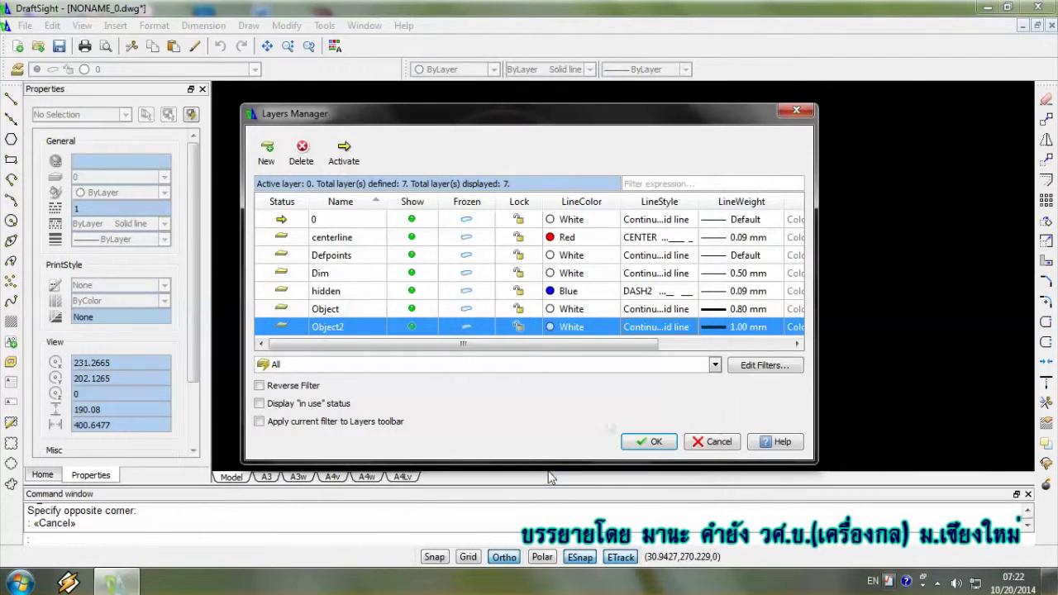
- Assign the SINUS line style to layer Object2 and accept the Layers Manager changes
click(665, 330)
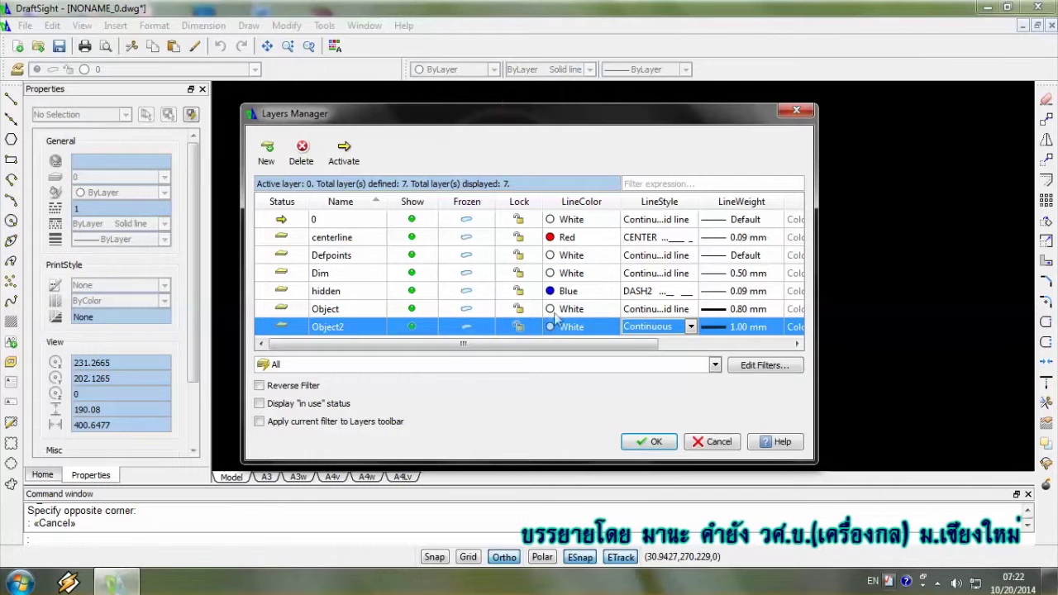
click(690, 328)
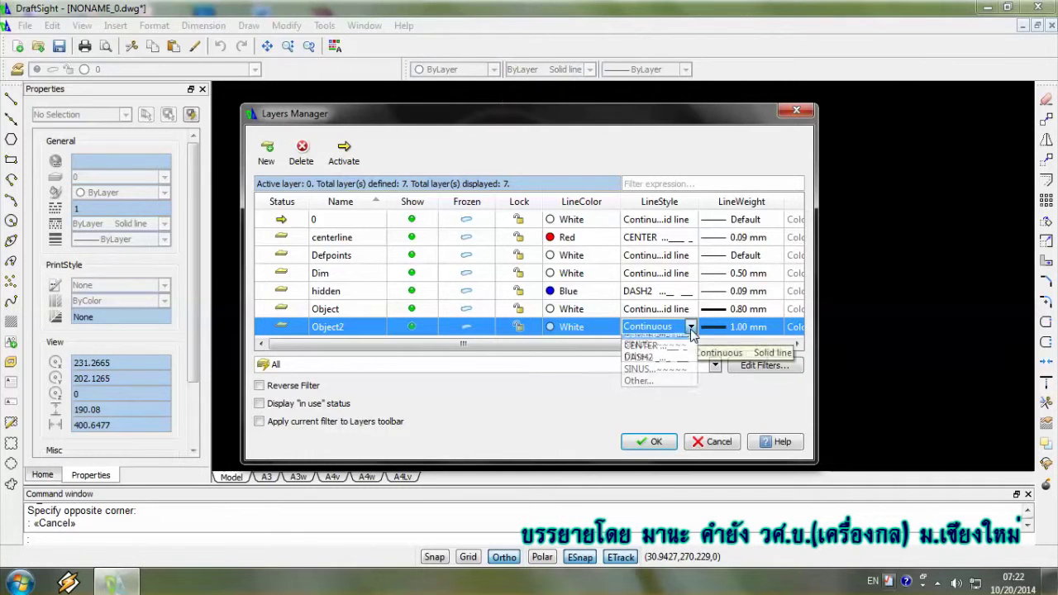
click(654, 377)
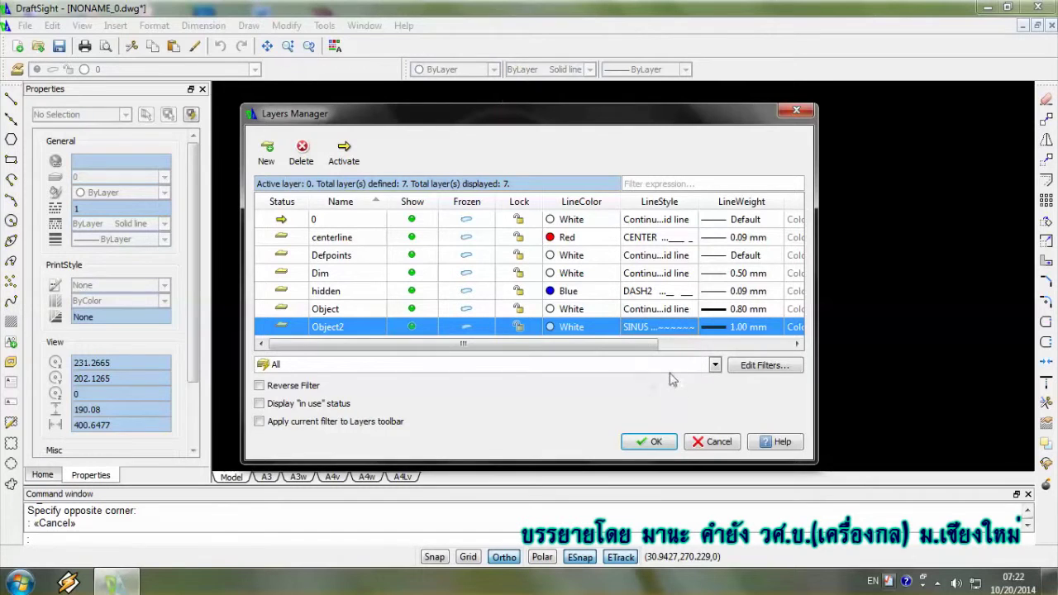
click(644, 445)
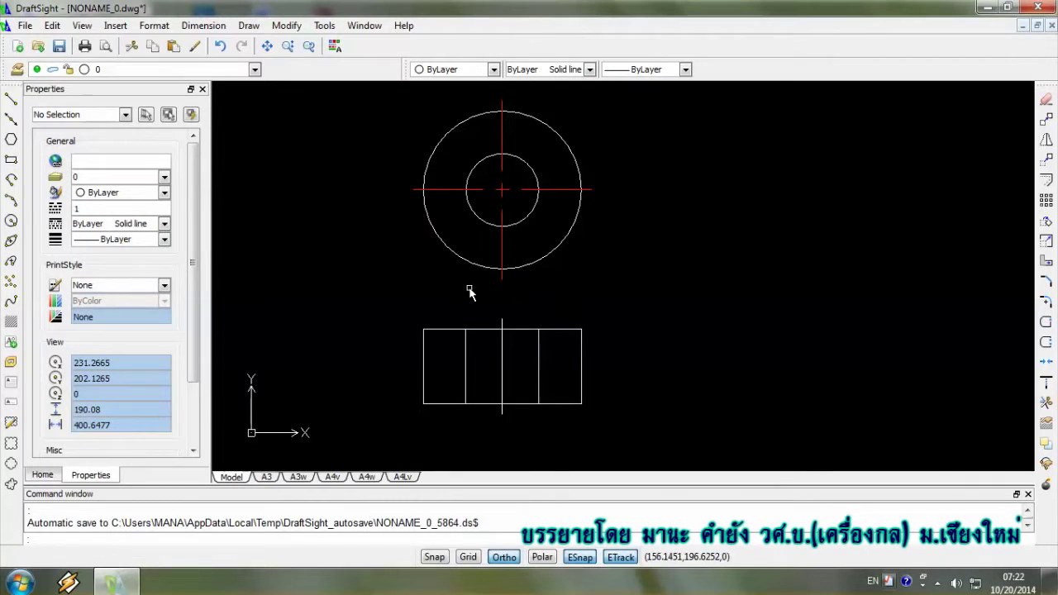
- Move the front view's outer circle onto layer Object2 so it draws as a wavy ring
click(533, 270)
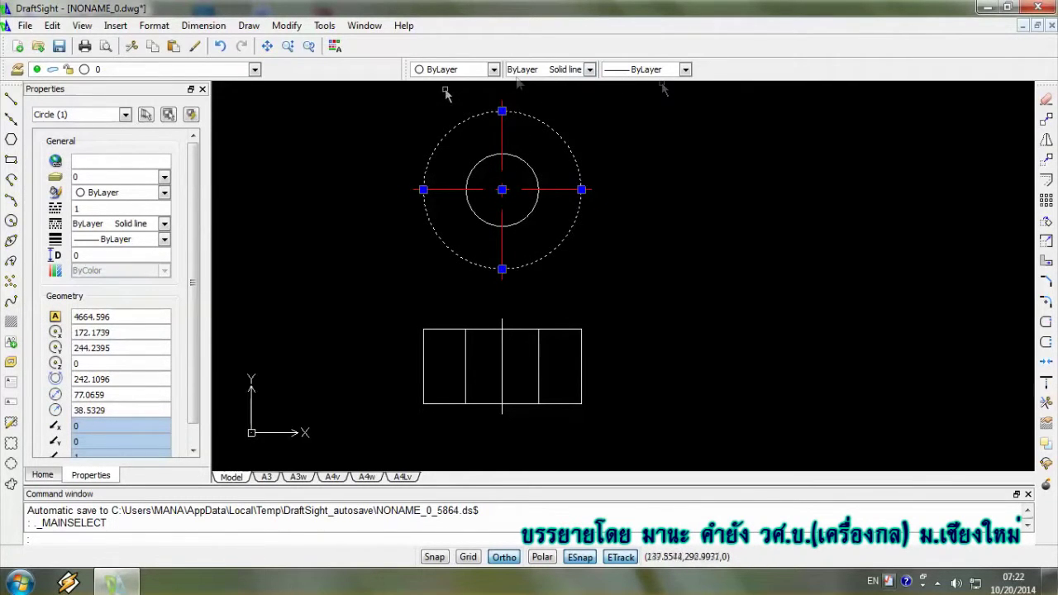
click(254, 70)
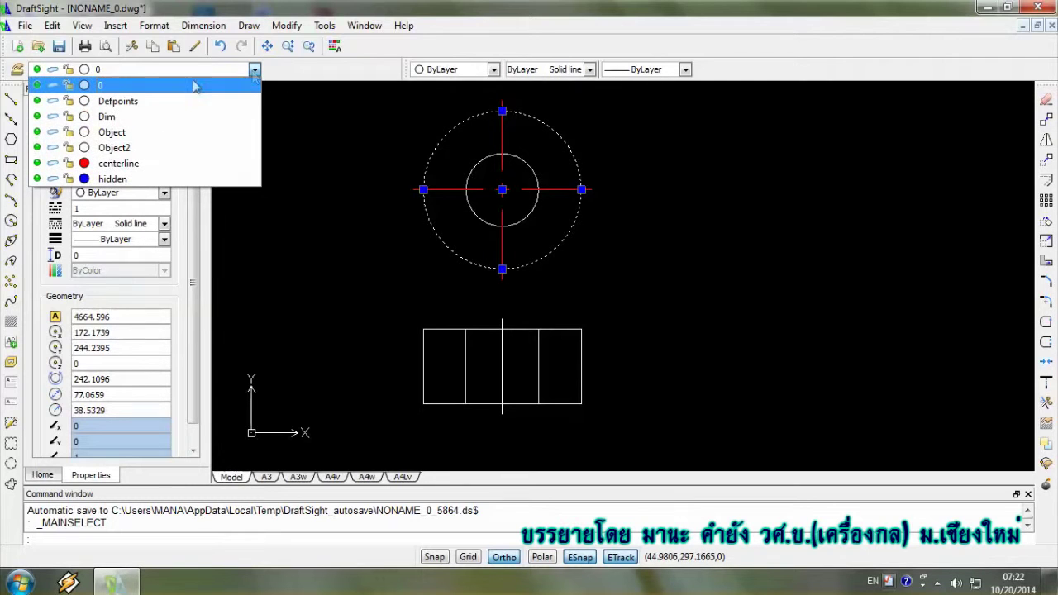
click(117, 151)
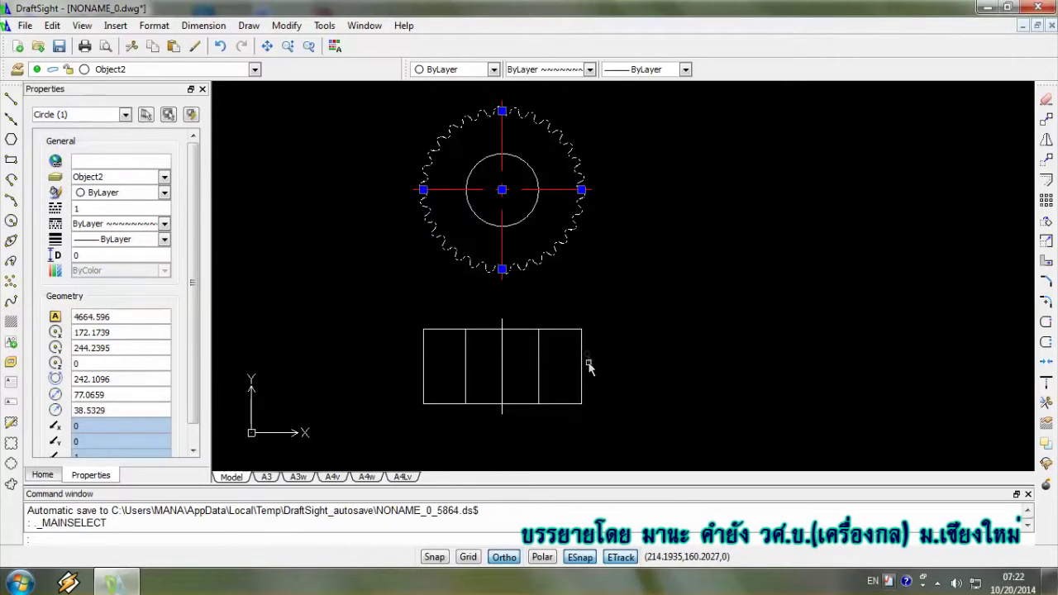
key(Escape)
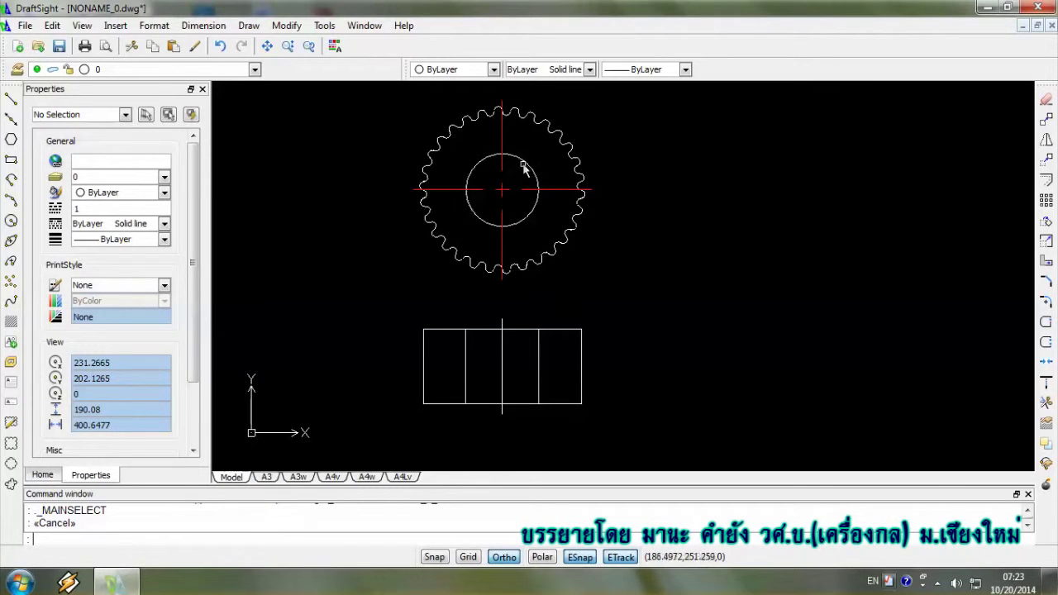
click(524, 225)
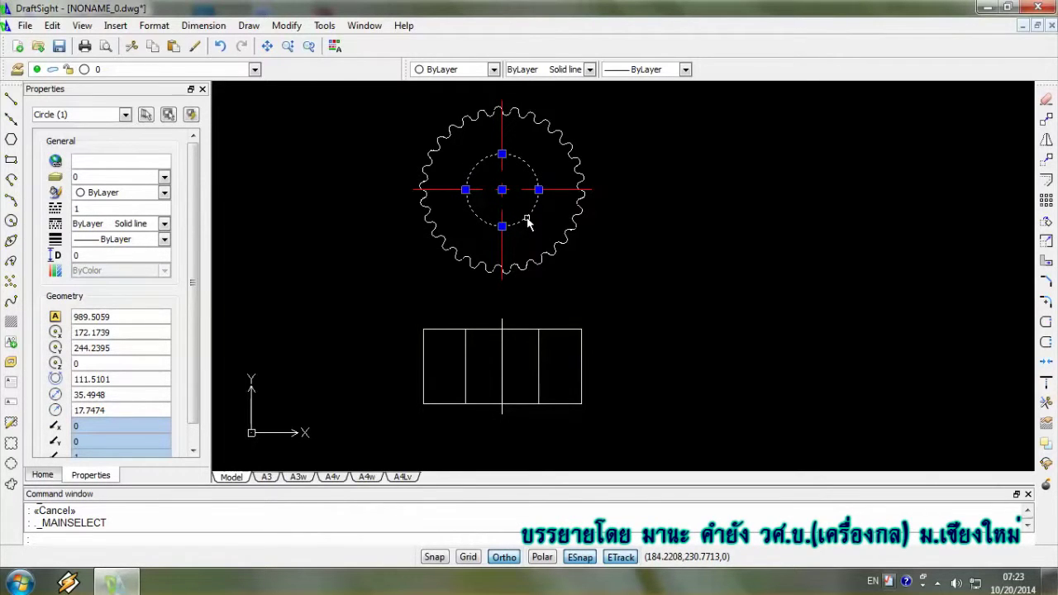
- Put the rectangle's left and right inner vertical lines on the hidden layer
key(Escape)
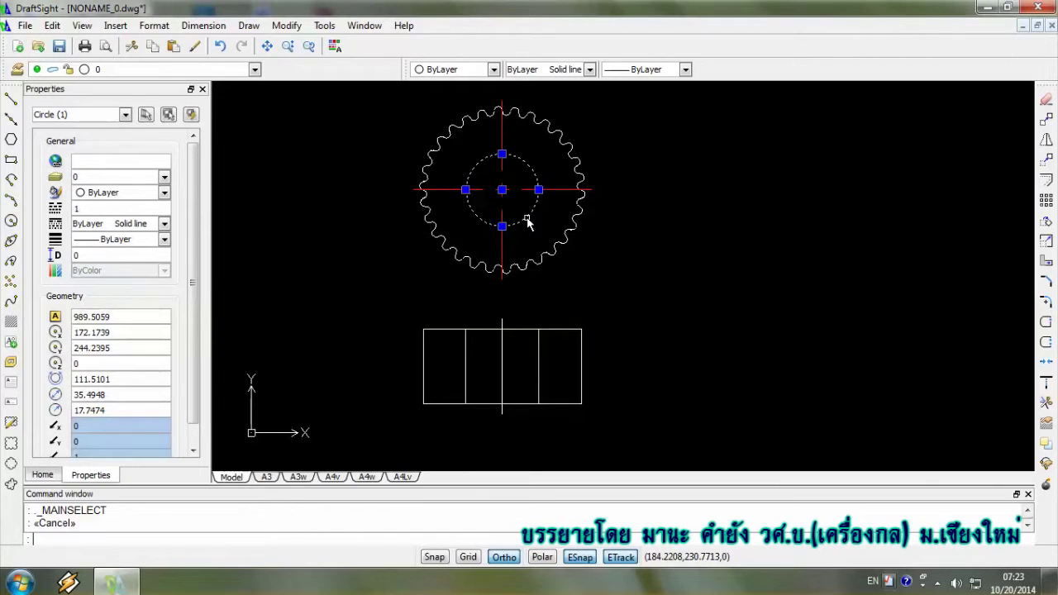
click(540, 378)
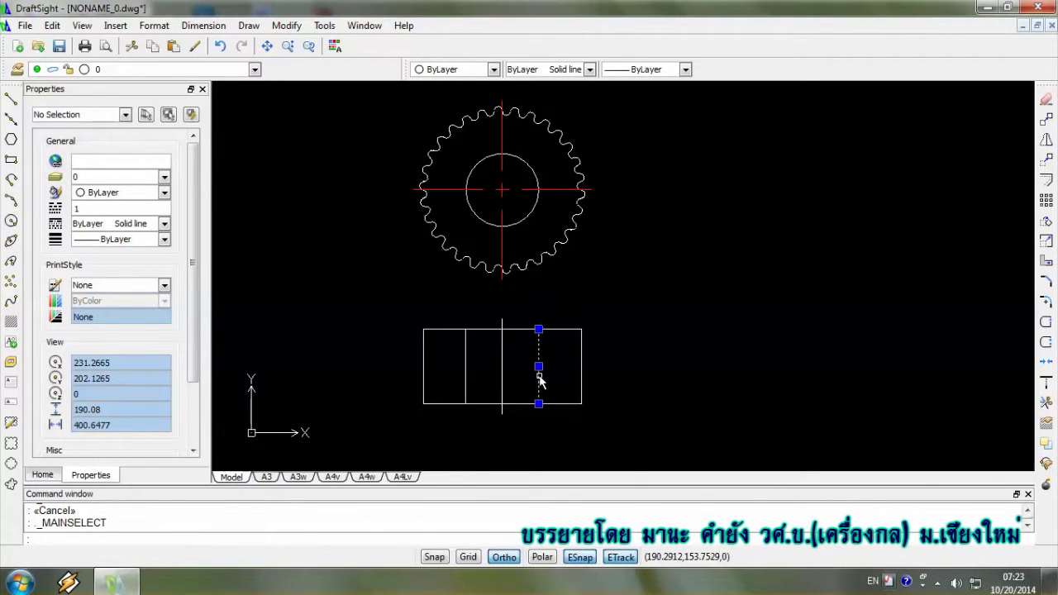
click(467, 377)
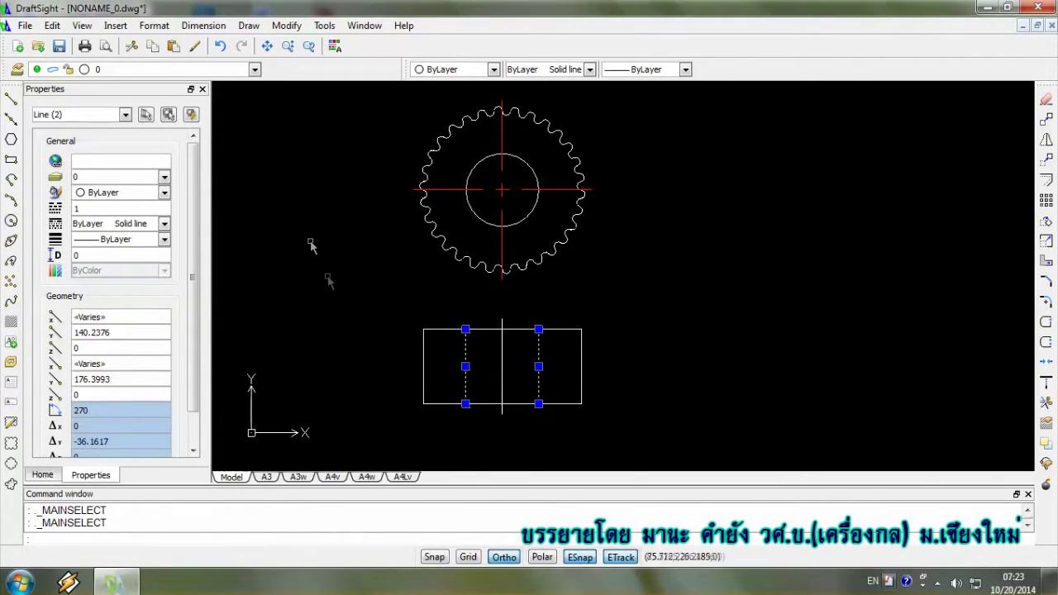
click(254, 73)
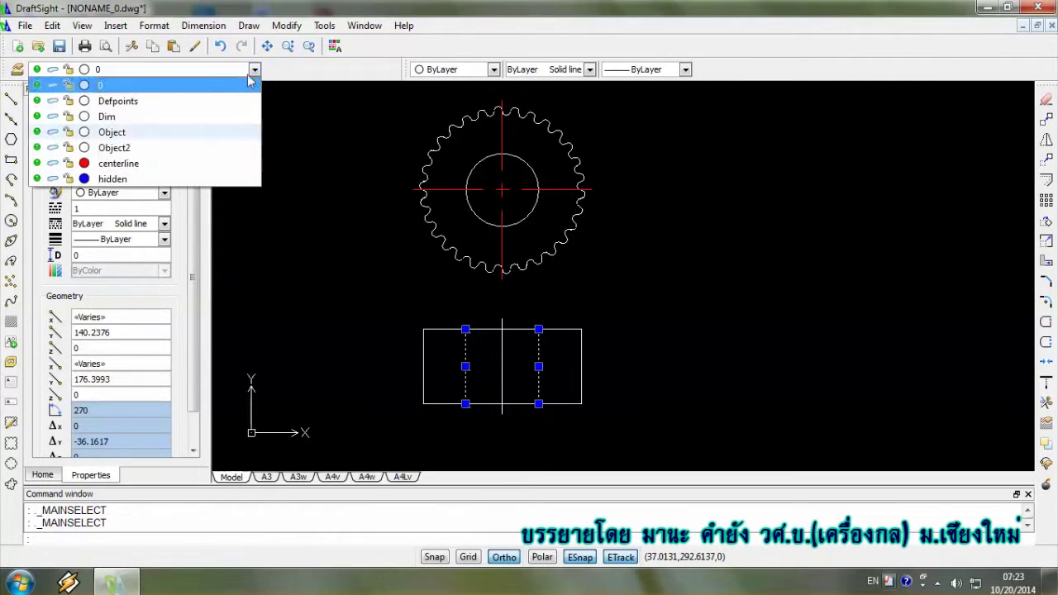
click(102, 181)
key(Escape)
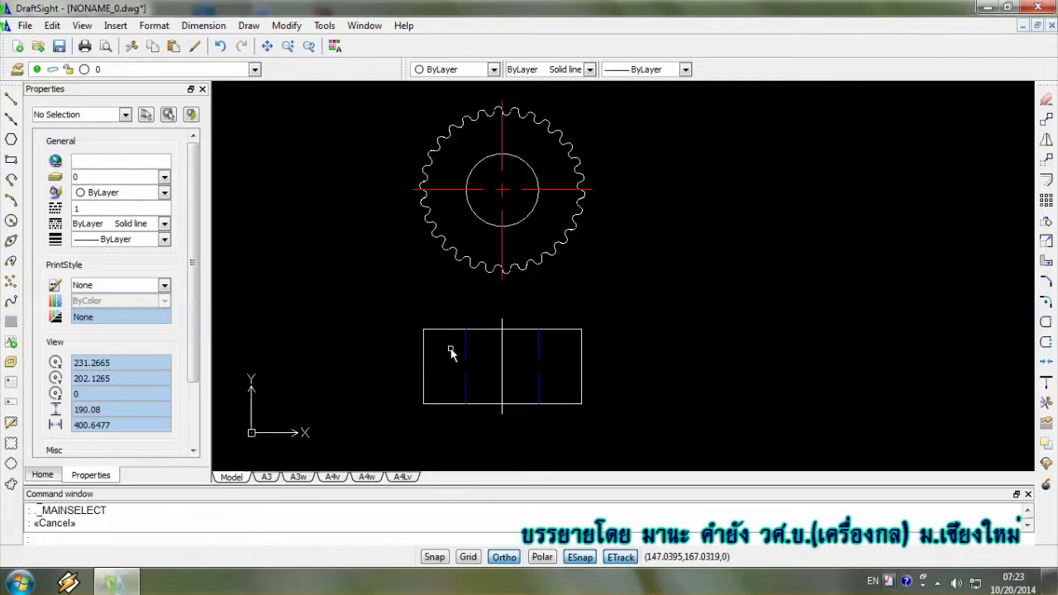
scroll(562, 383, up, 1)
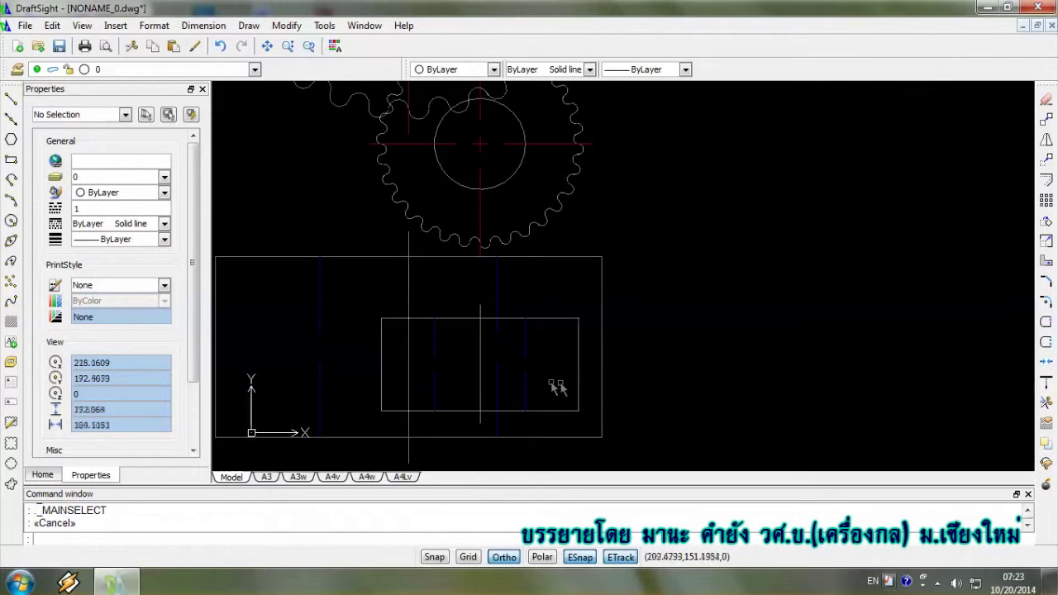
scroll(468, 375, up, 2)
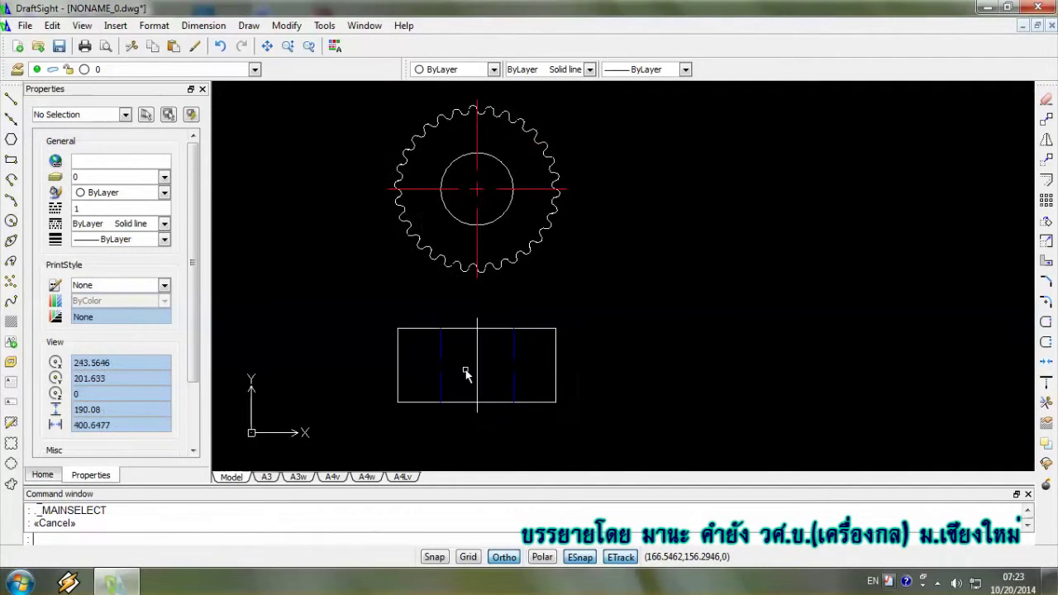
scroll(466, 374, down, 3)
scroll(511, 343, down, 1)
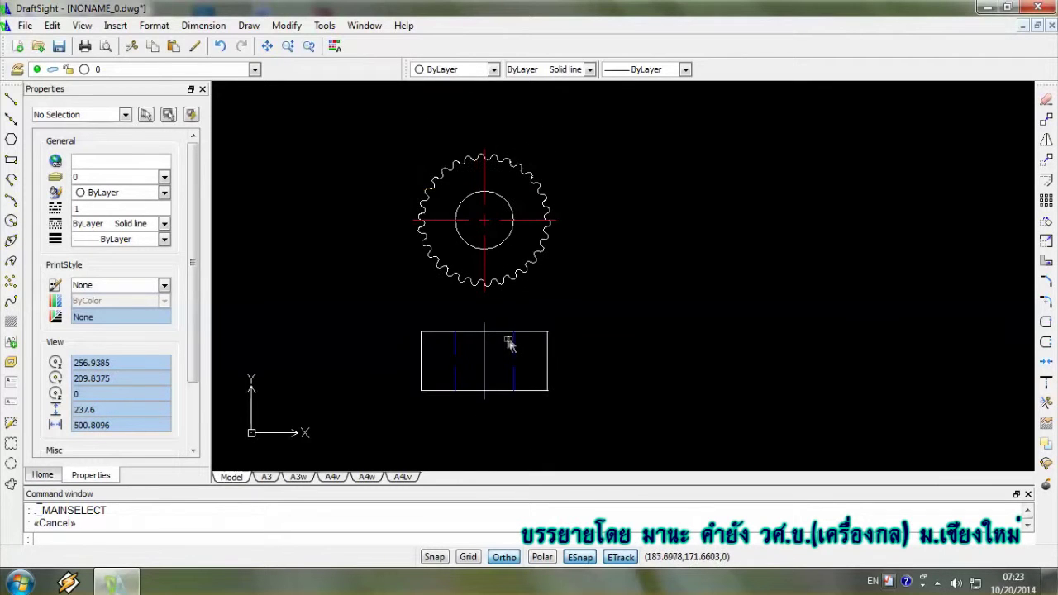
scroll(482, 317, up, 1)
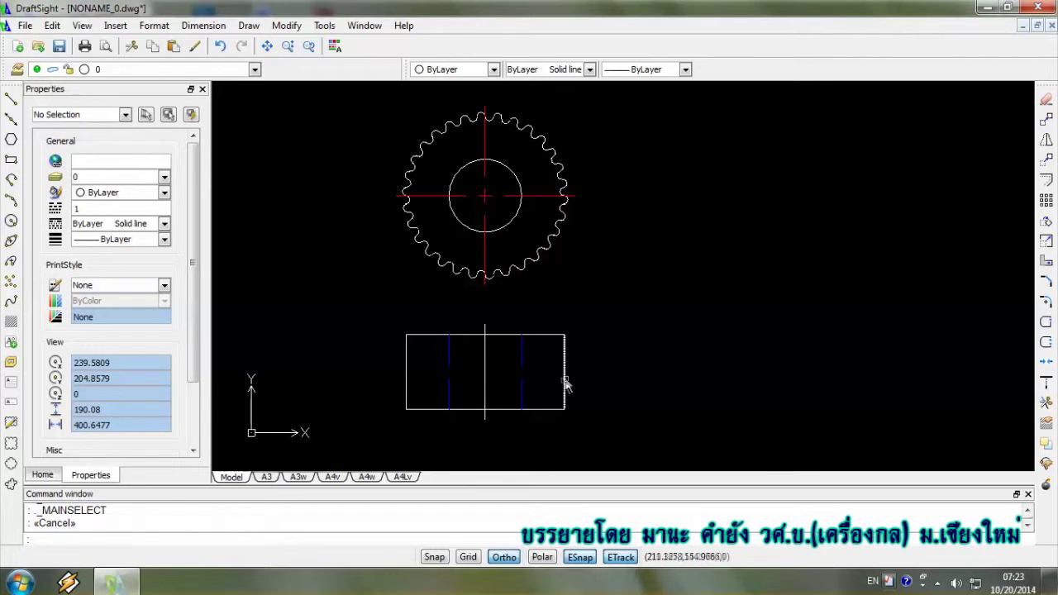
click(565, 382)
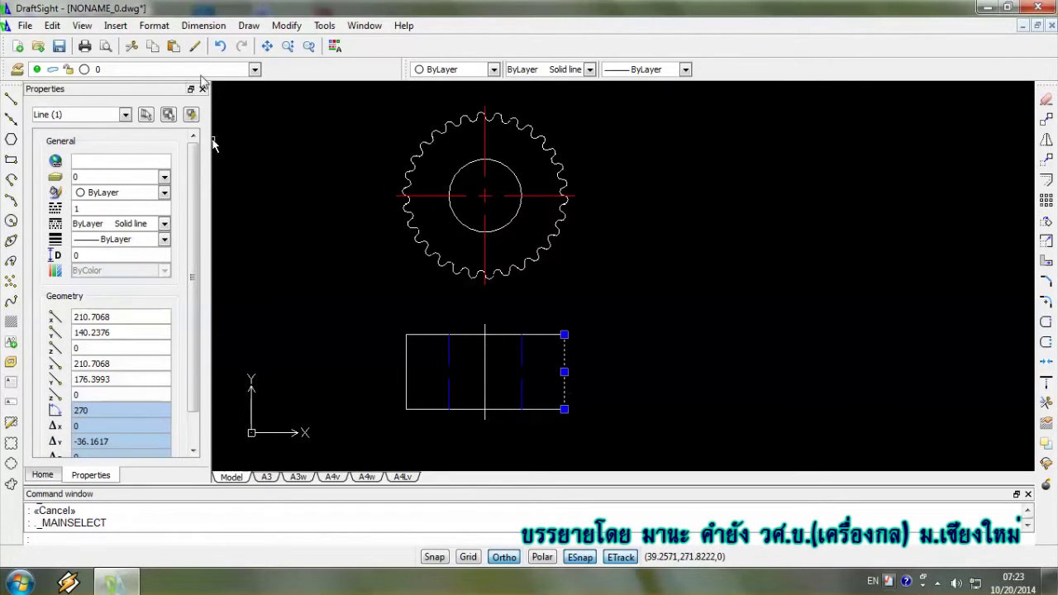
- Put the rectangle's four outer edges on layer Object
click(422, 337)
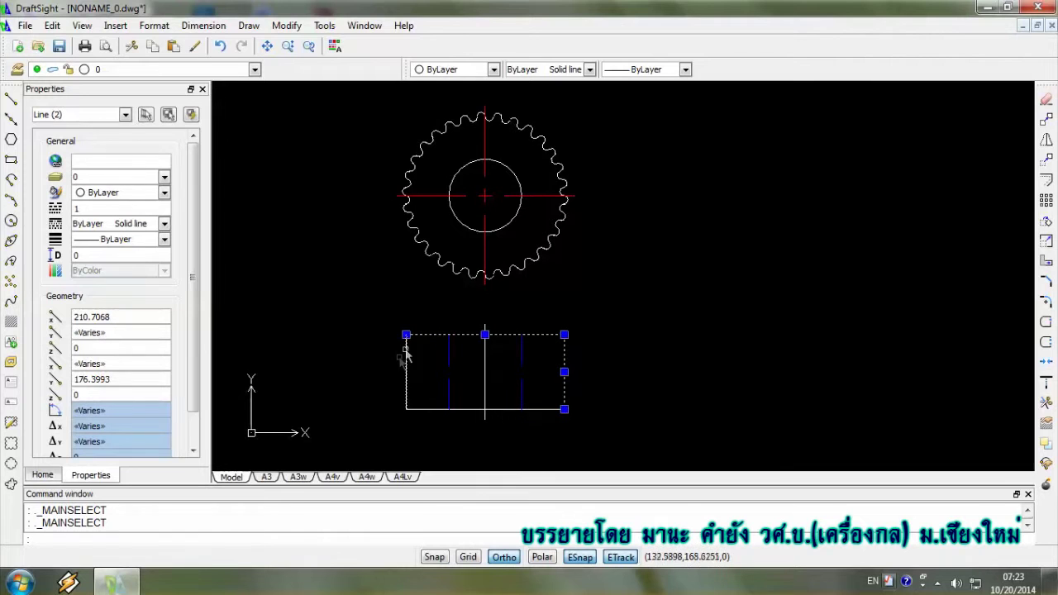
click(407, 368)
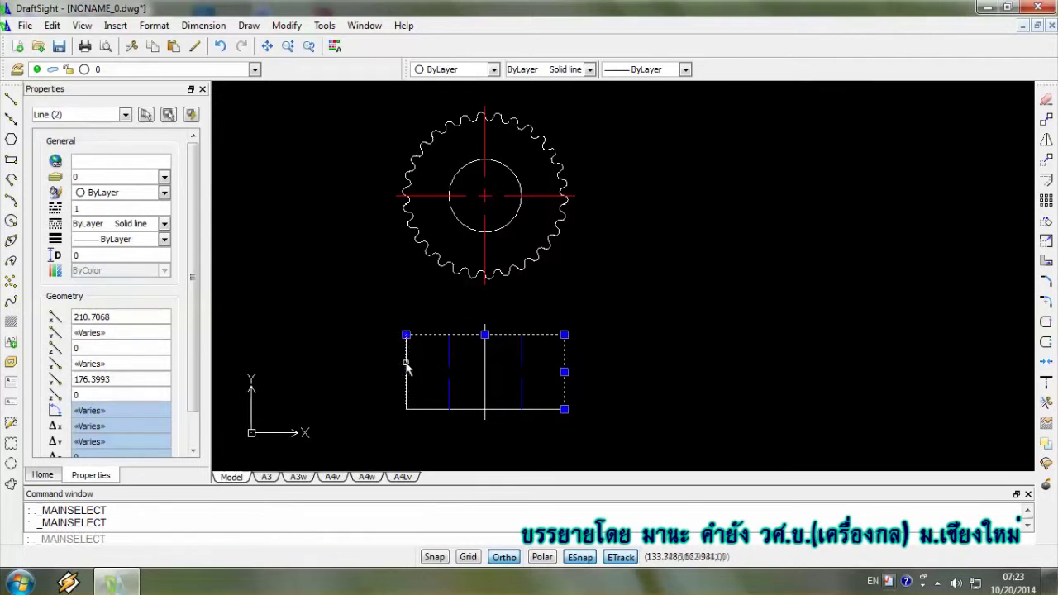
click(430, 420)
click(413, 409)
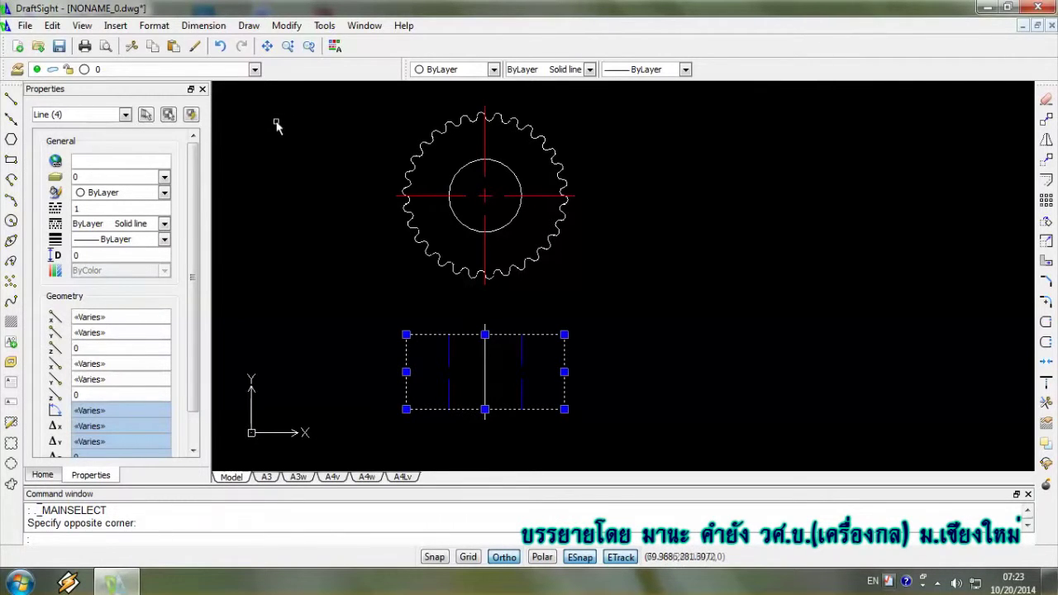
click(255, 71)
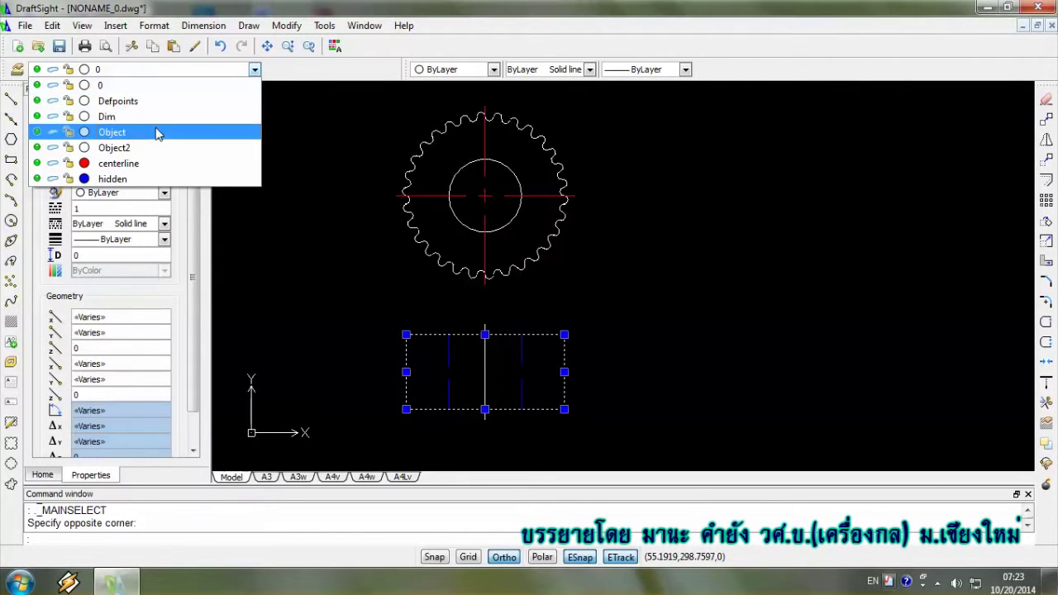
click(152, 132)
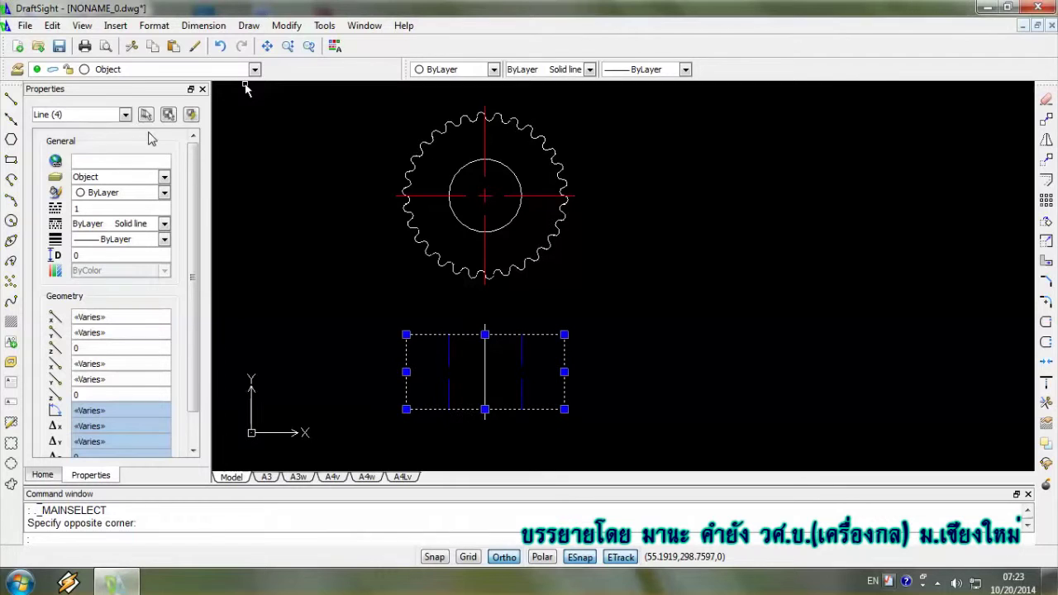
key(Escape)
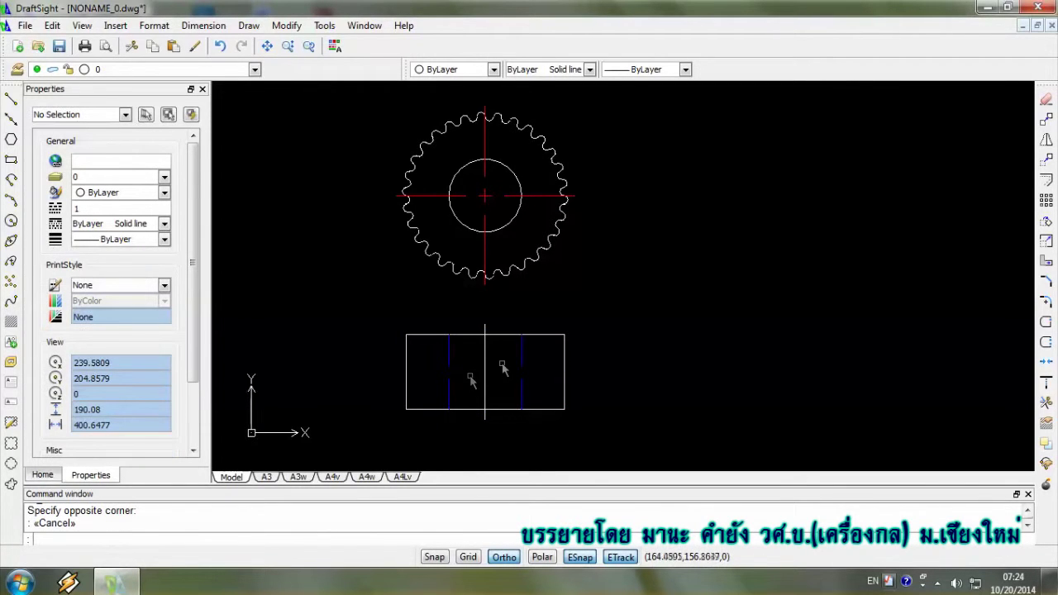
- Move the side view's vertical centre line onto the centerline layer
click(485, 368)
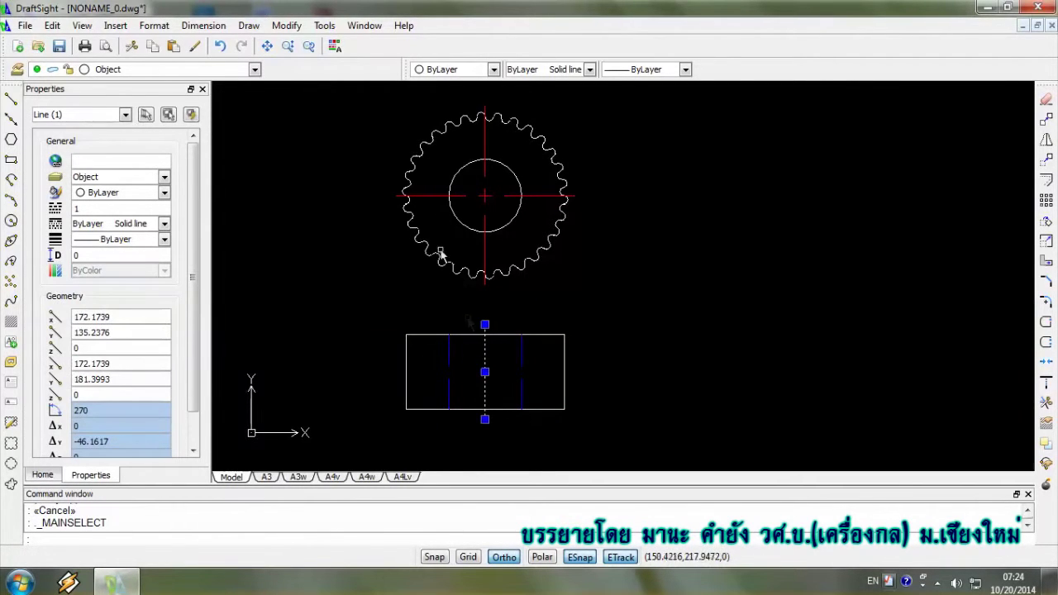
click(254, 70)
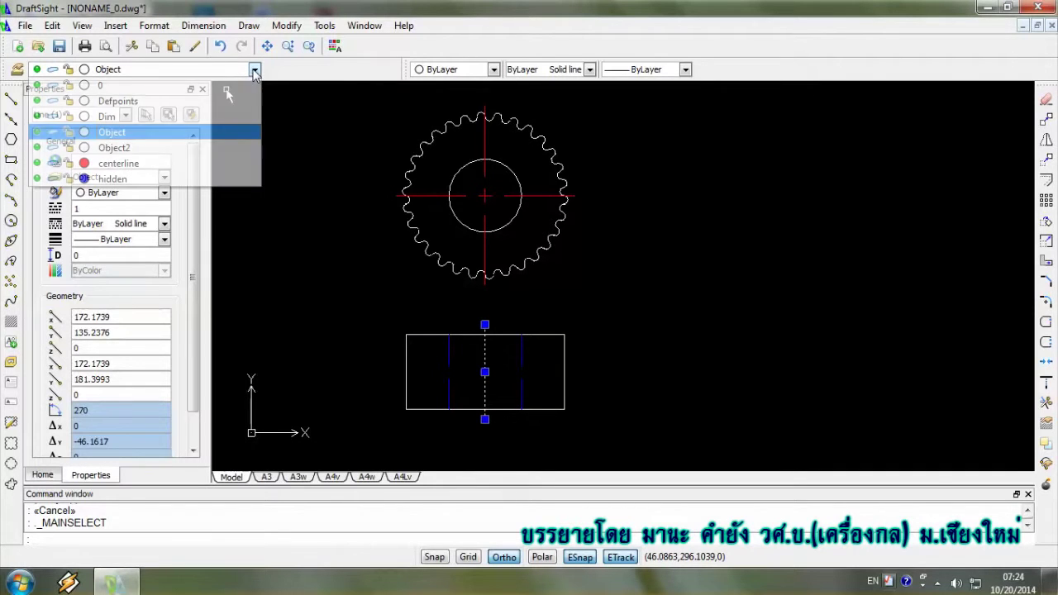
click(153, 164)
key(Escape)
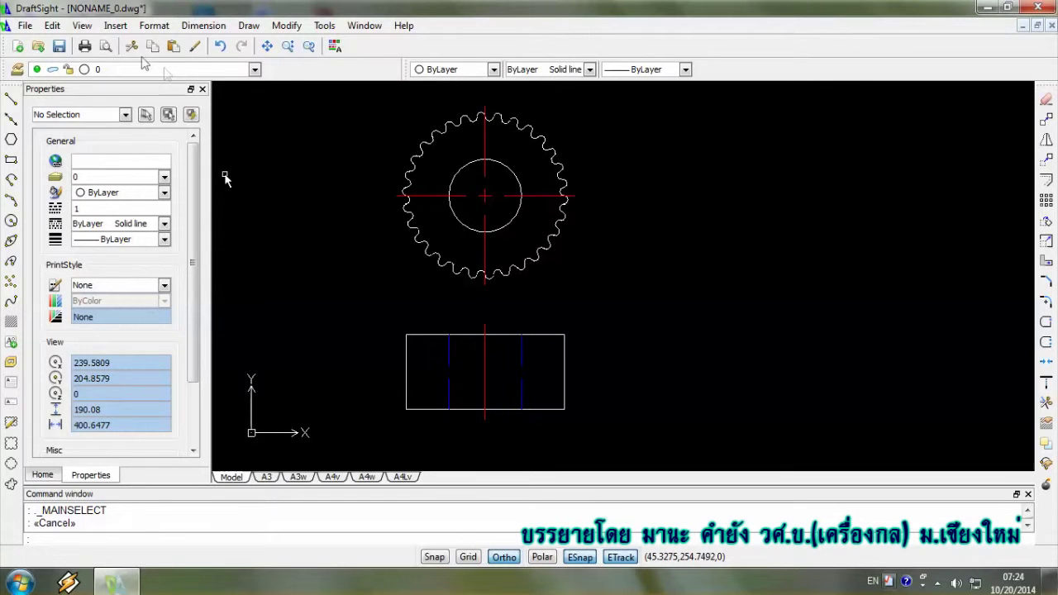
click(154, 25)
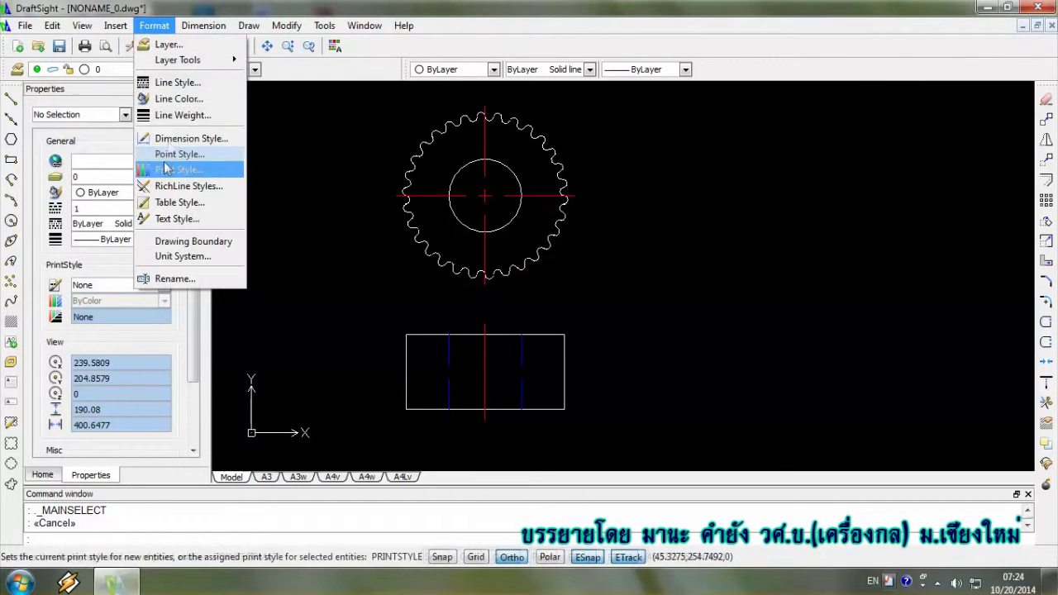
click(179, 116)
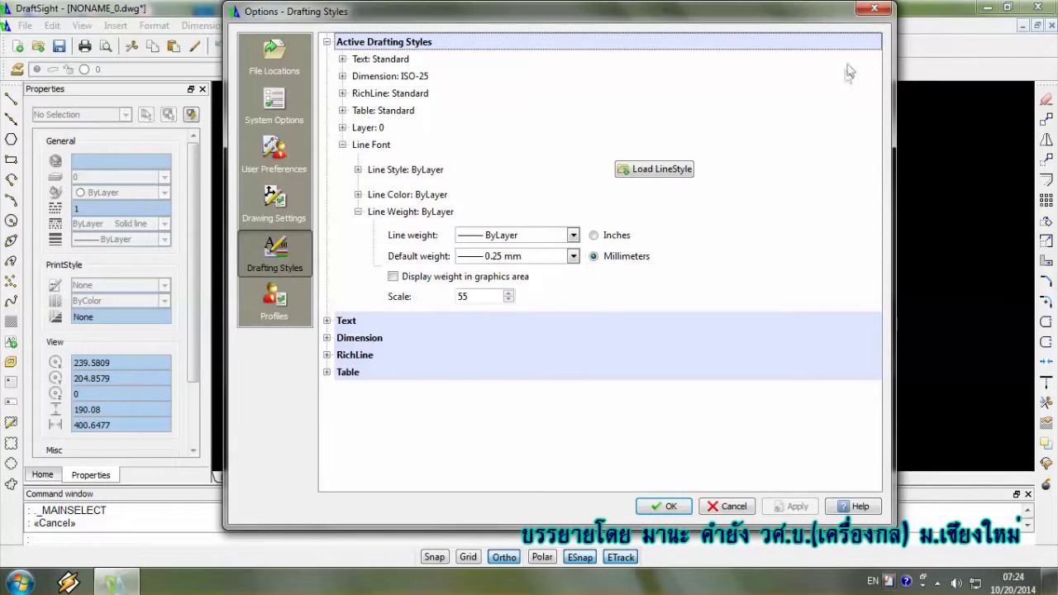
click(876, 12)
click(154, 26)
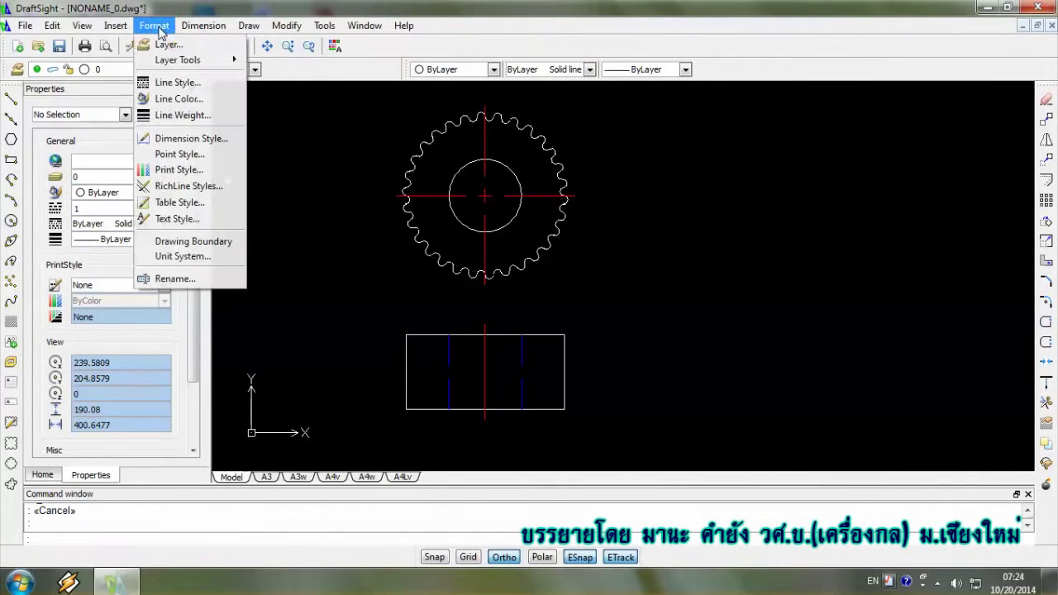
click(168, 44)
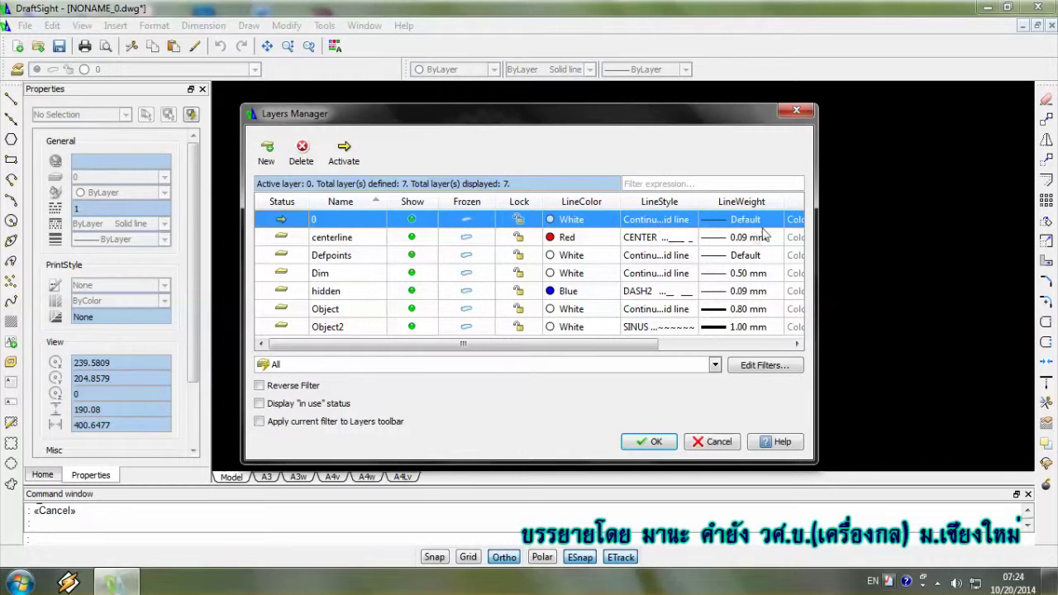
click(649, 442)
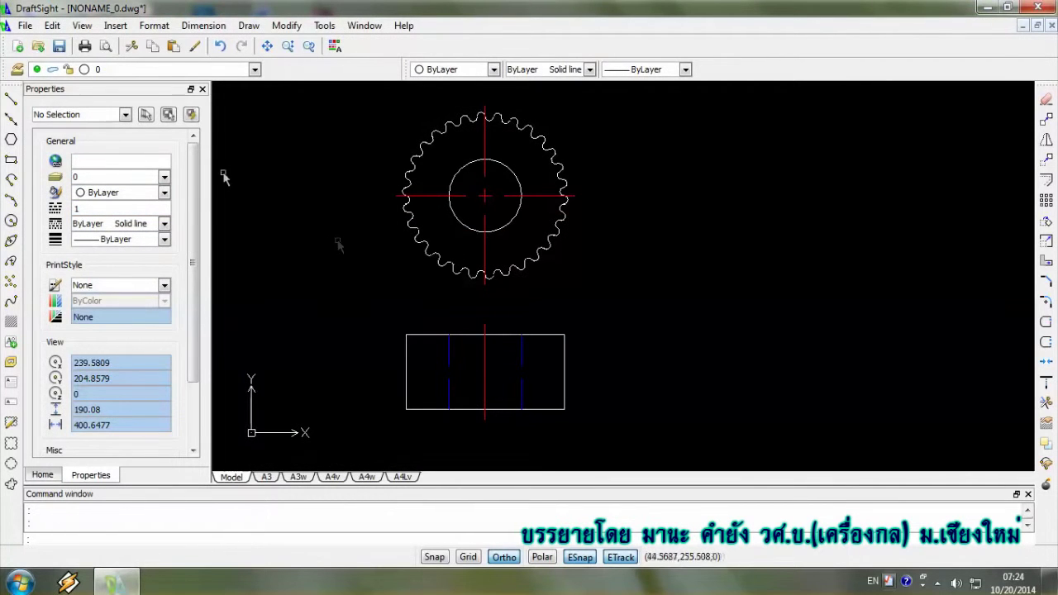
- Start saving the drawing and browse to the DATA (D:) drive
click(60, 48)
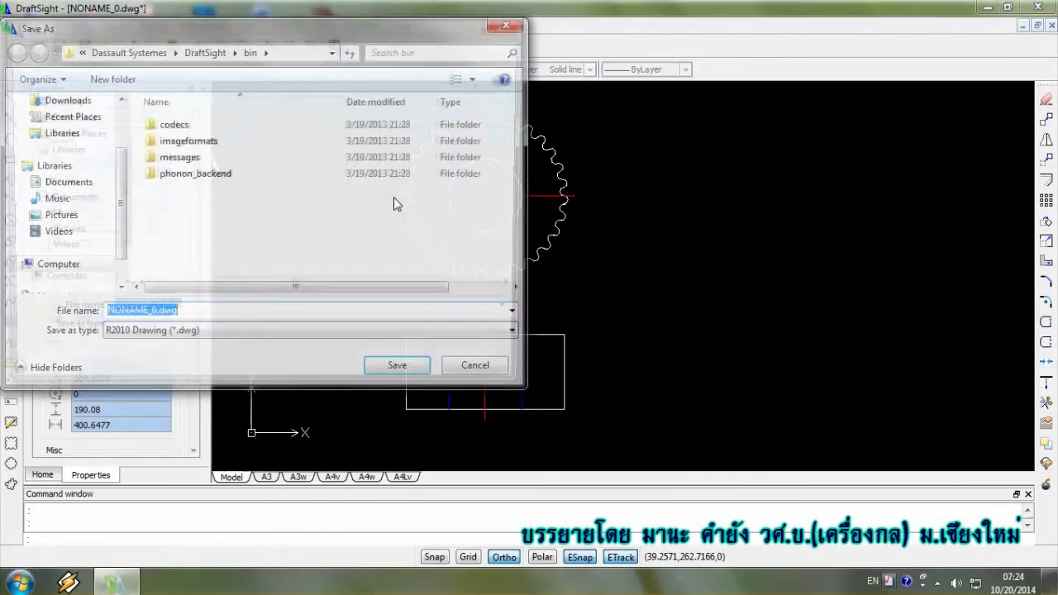
click(65, 279)
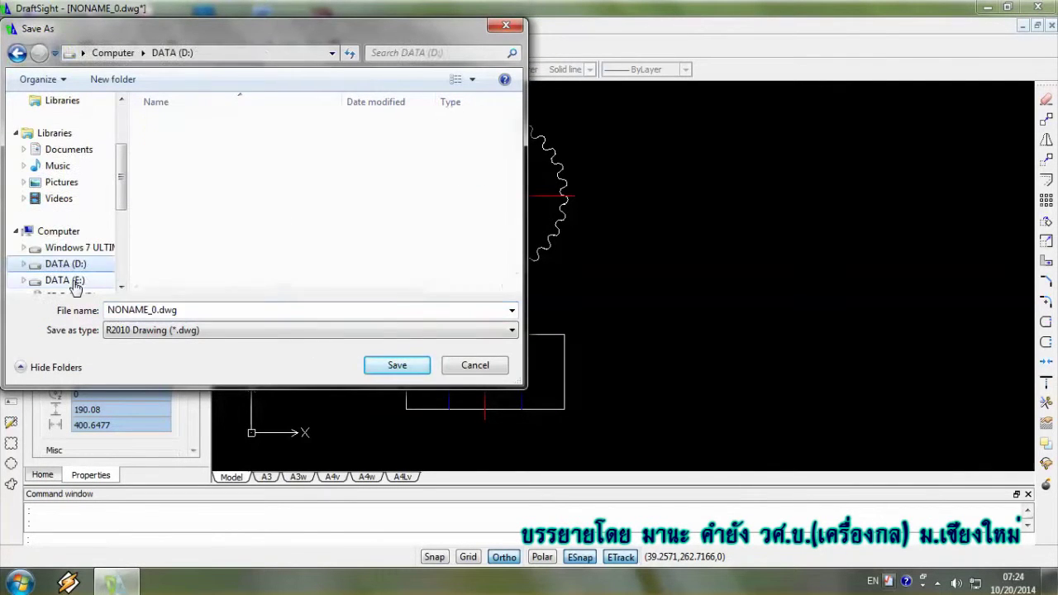
scroll(222, 245, down, 1)
scroll(222, 245, down, 1)
scroll(221, 242, up, 2)
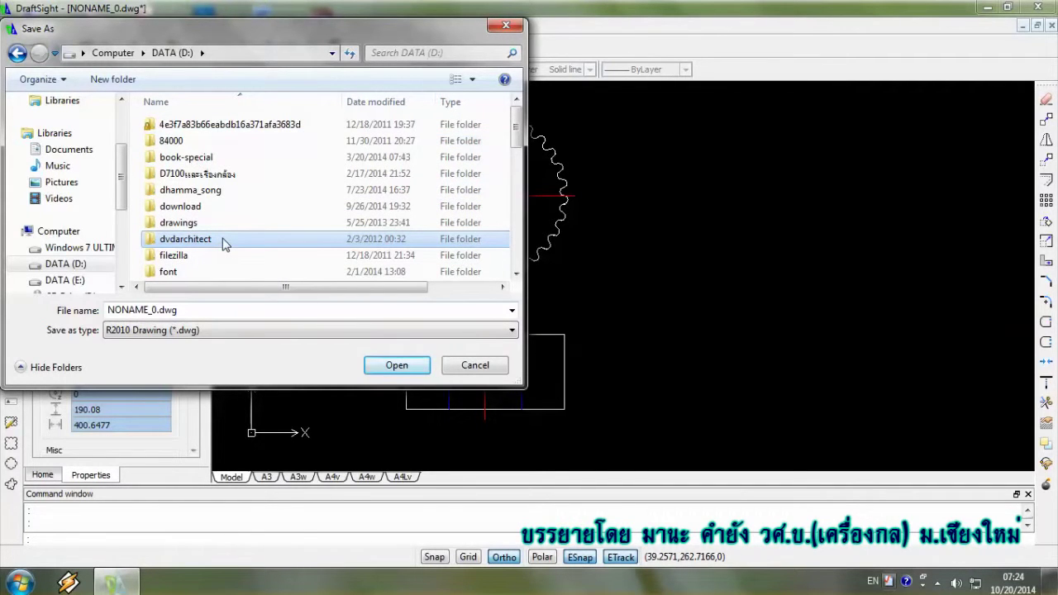
scroll(221, 242, down, 1)
scroll(222, 242, down, 2)
scroll(221, 242, down, 2)
scroll(221, 243, down, 1)
scroll(222, 242, down, 2)
scroll(222, 243, down, 1)
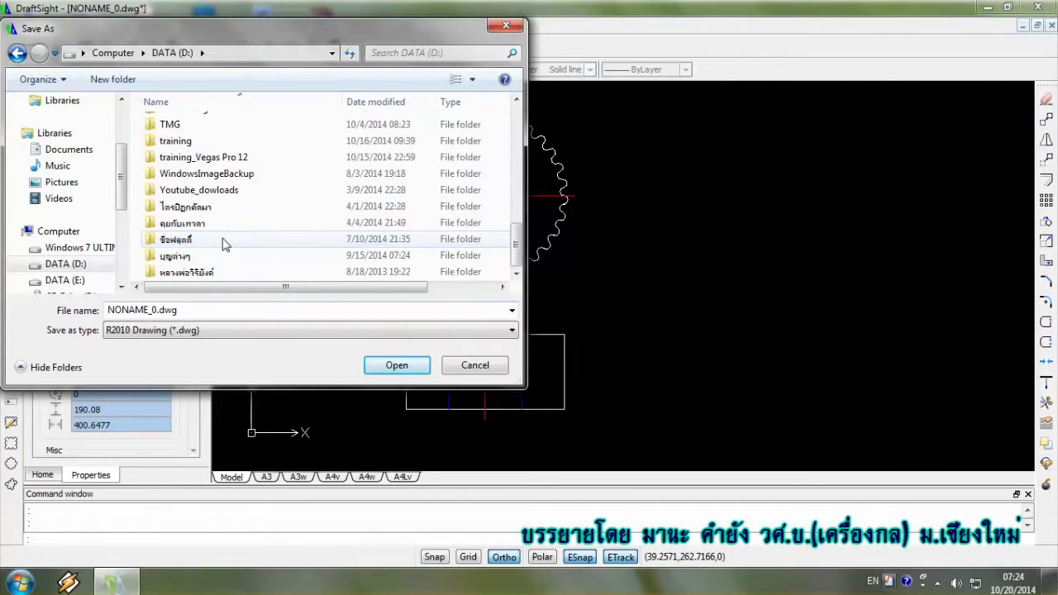
scroll(222, 243, up, 7)
scroll(222, 243, up, 2)
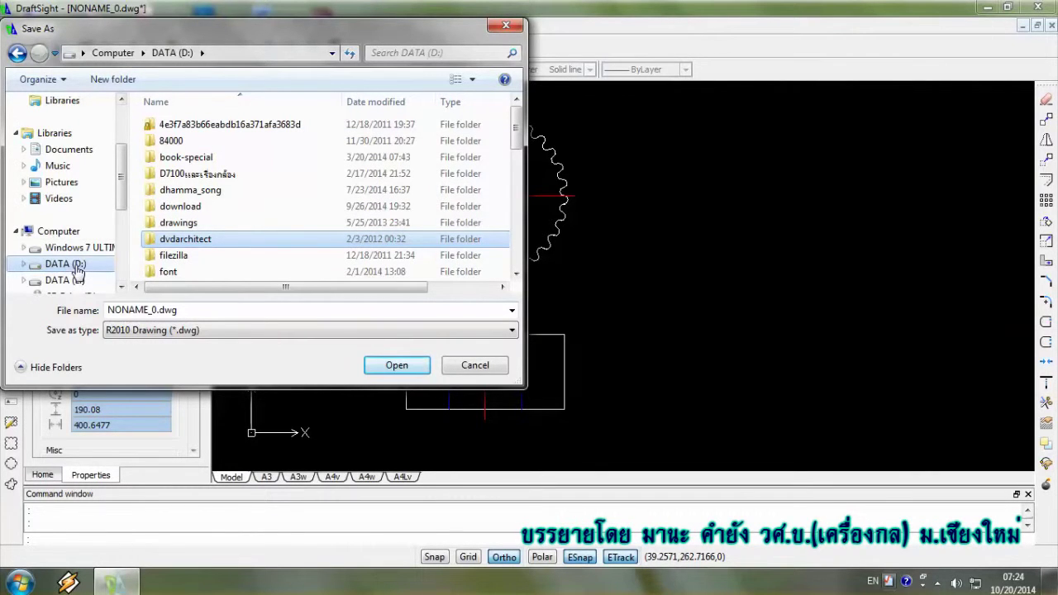
- Create a new folder named DWG on D: and open it
click(110, 83)
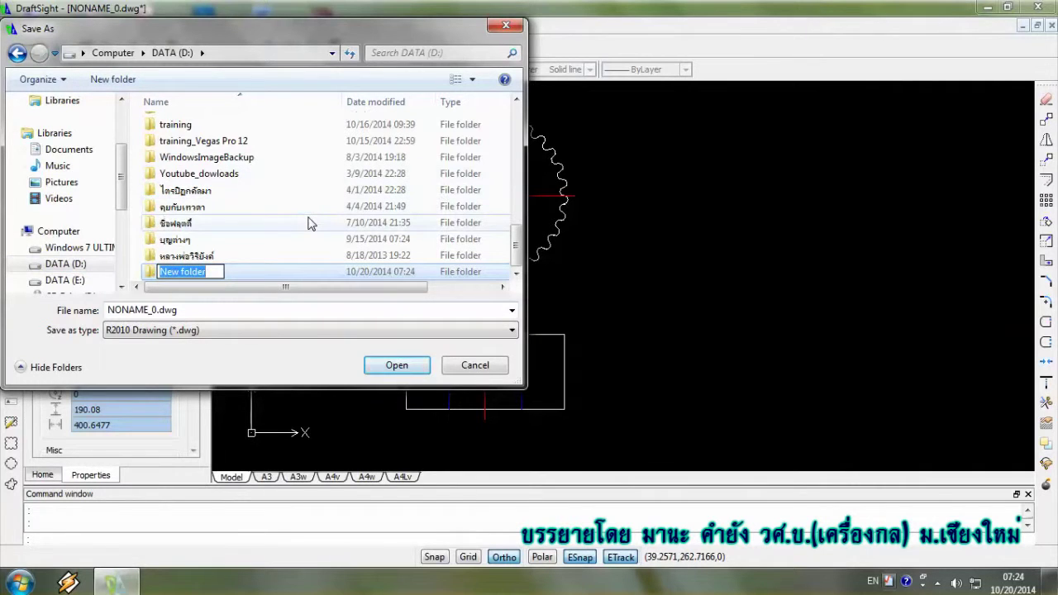
text(DWG)
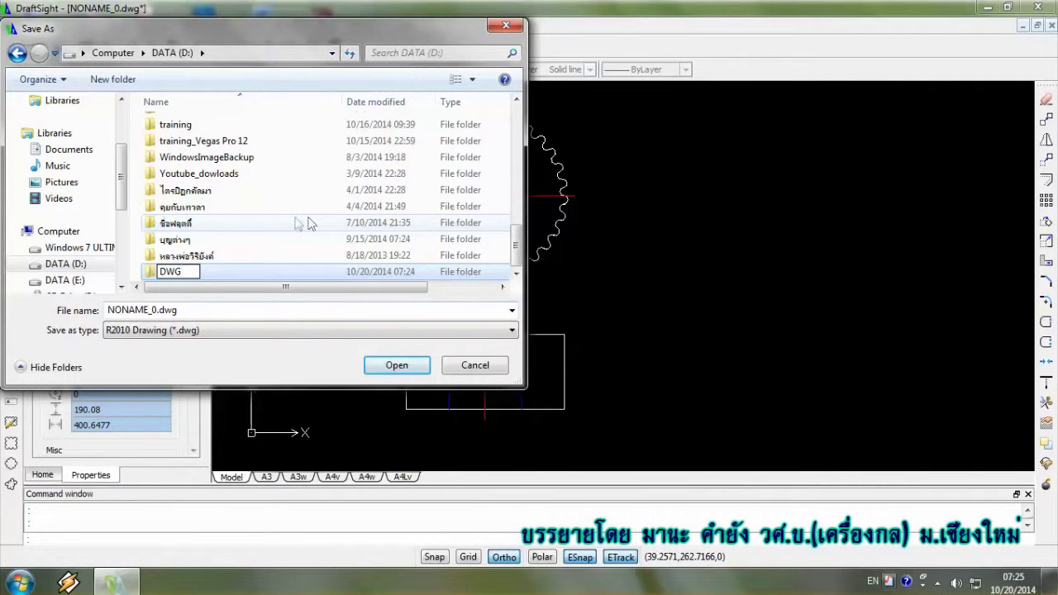
key(Return)
double_click(193, 271)
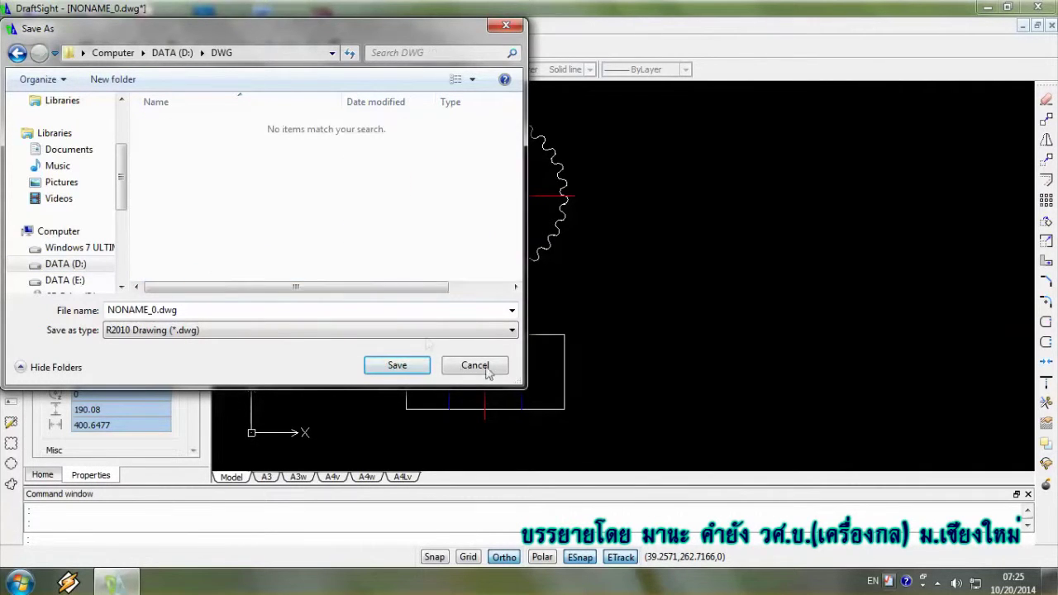
- Save the drawing with the file name 'line weight'
click(234, 310)
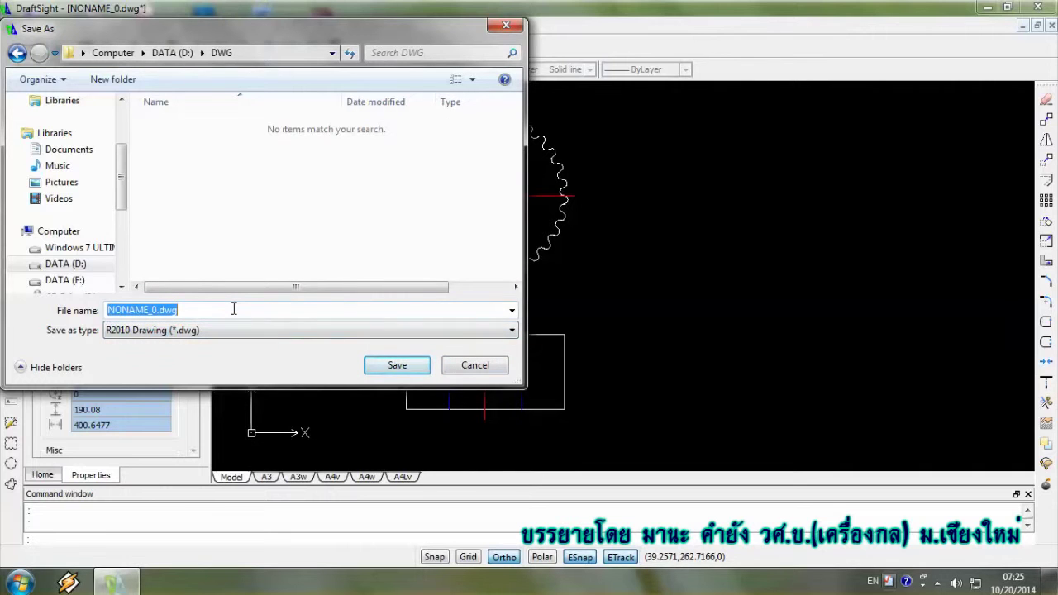
key(BackSpace)
text(line)
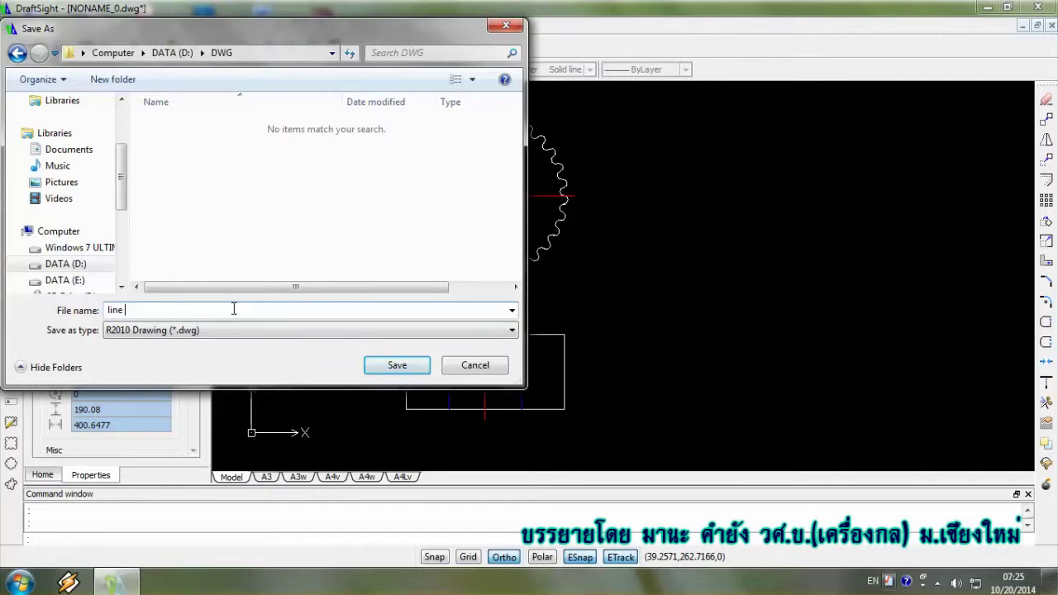
text(weight)
click(388, 364)
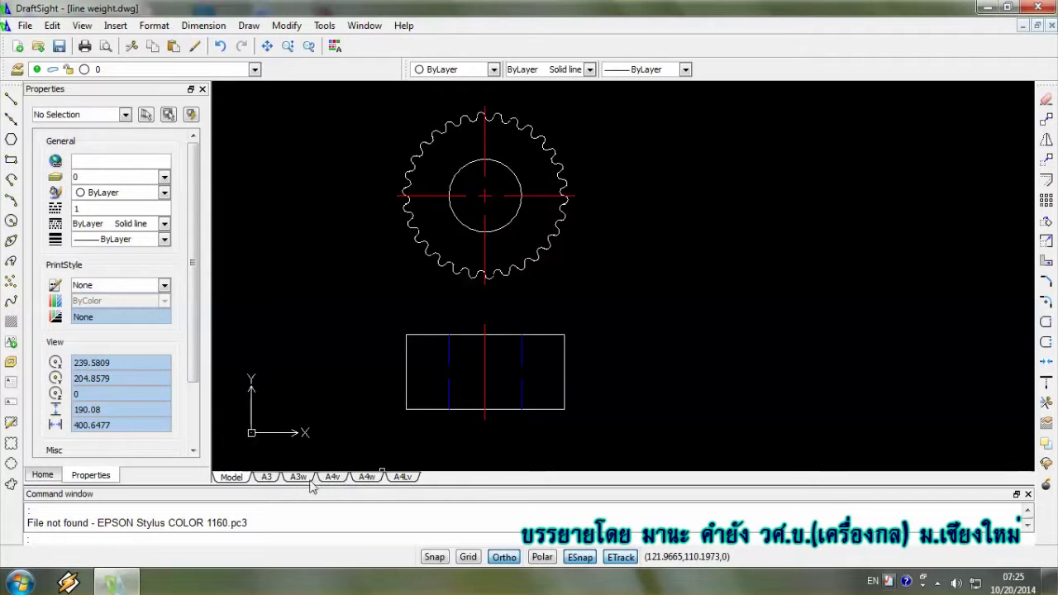
- Switch to the A4w layout and pan the ring and rectangle into the viewport's upper-left area
click(366, 477)
click(531, 298)
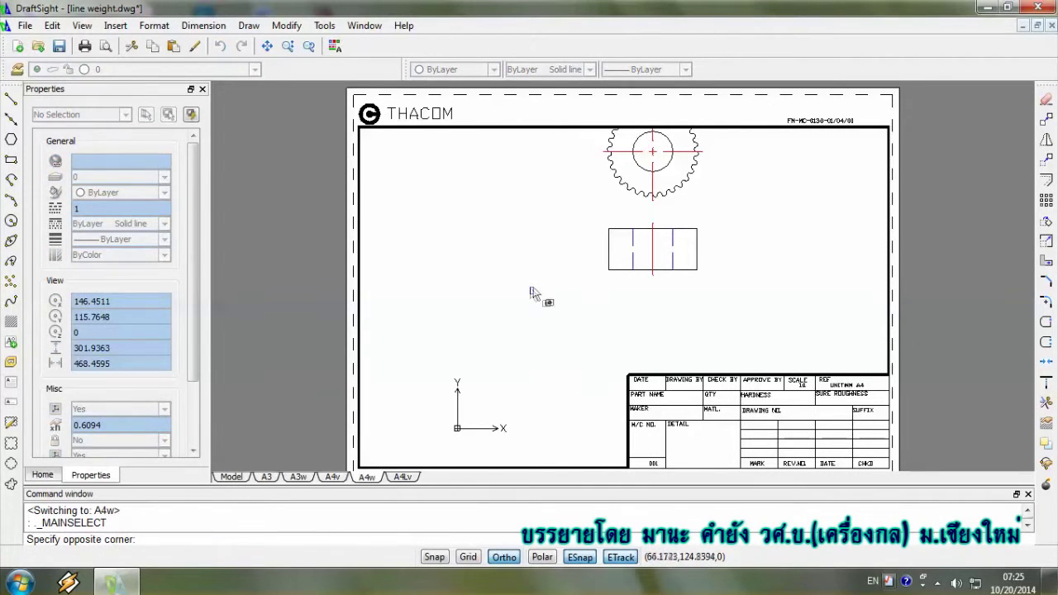
click(530, 287)
scroll(544, 283, up, 2)
mouse_move(505, 354)
middle_down()
mouse_move(453, 360)
mouse_move(437, 344)
middle_up()
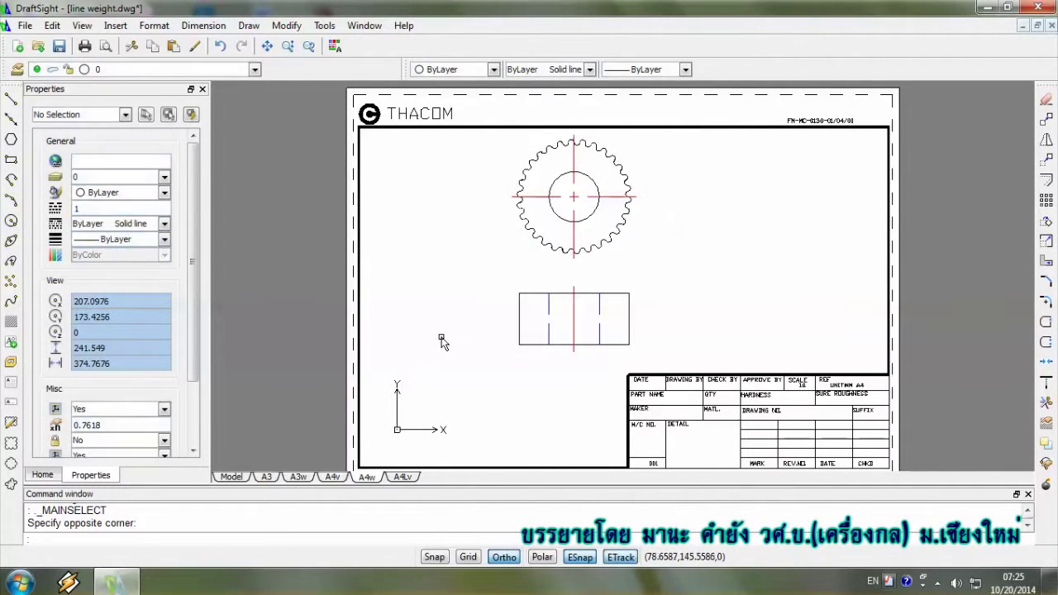
mouse_move(661, 236)
middle_down()
mouse_move(606, 282)
mouse_move(590, 272)
middle_up()
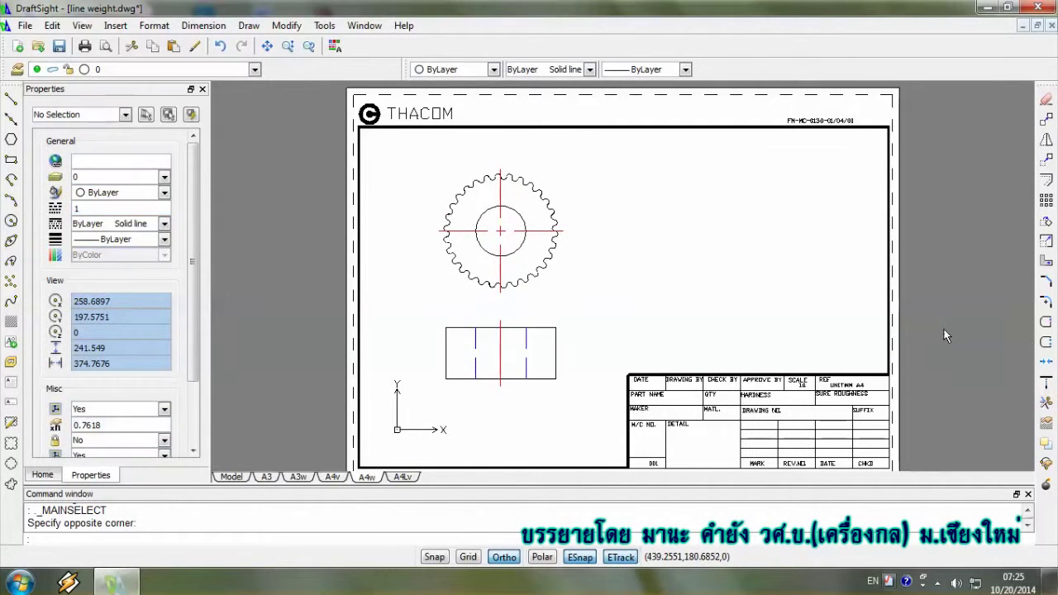
double_click(986, 349)
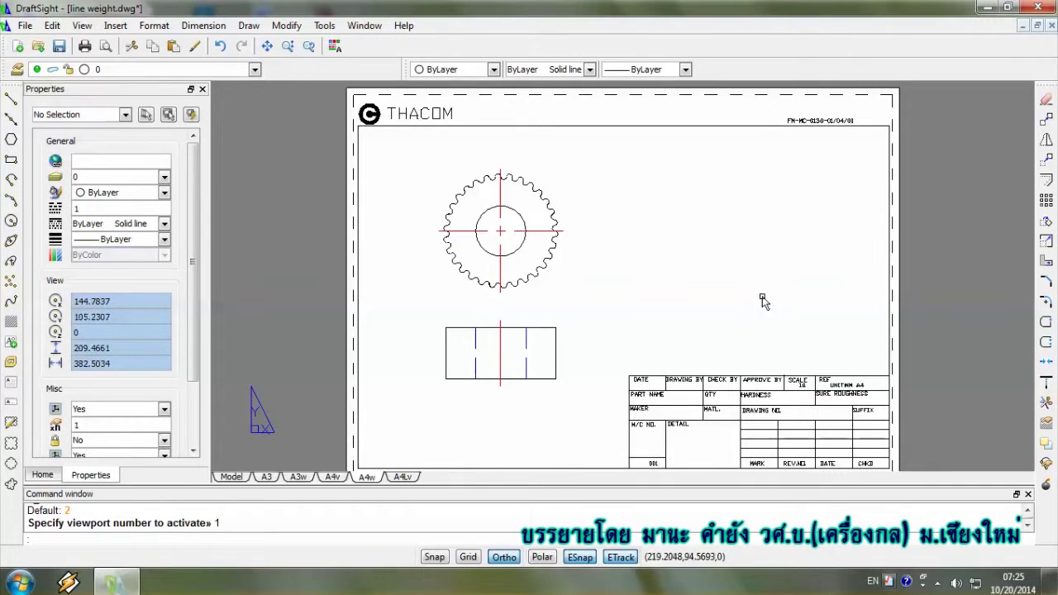
- Activate the viewport and scale it to 1:1 with ZOOM 1xp
double_click(669, 285)
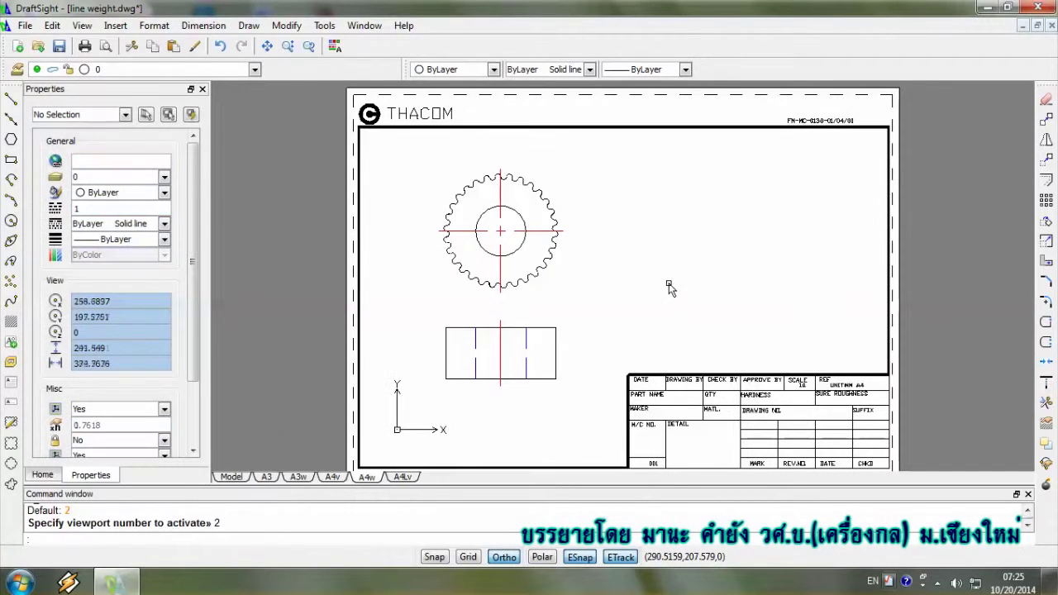
click(957, 318)
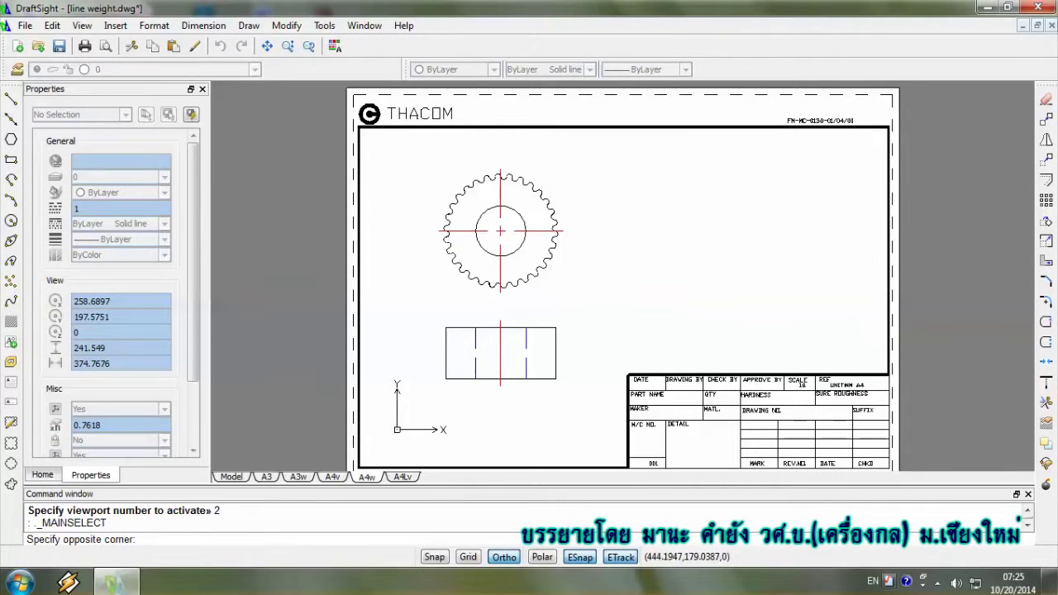
double_click(941, 316)
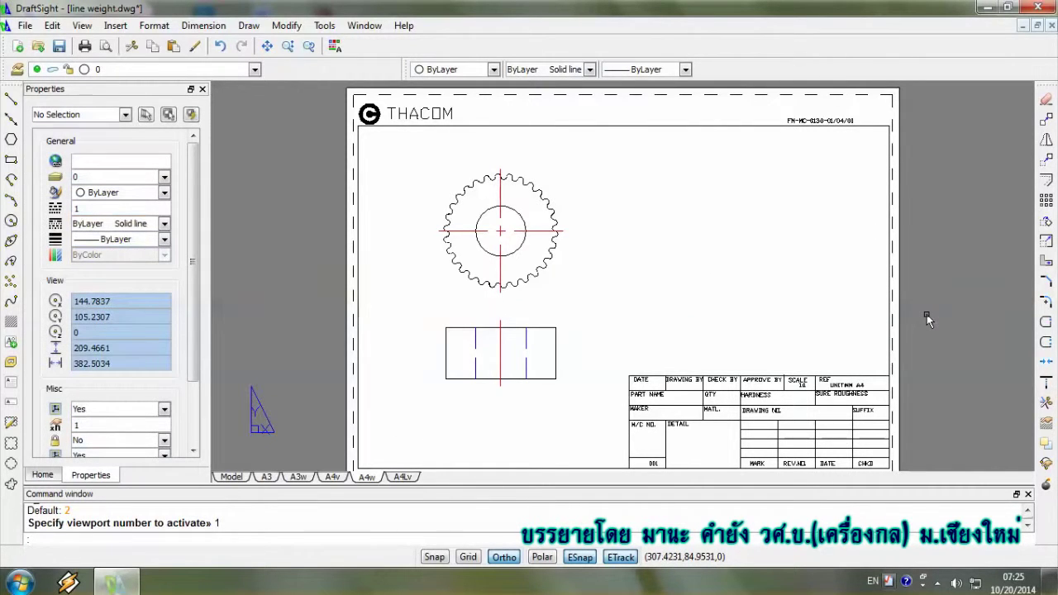
double_click(653, 272)
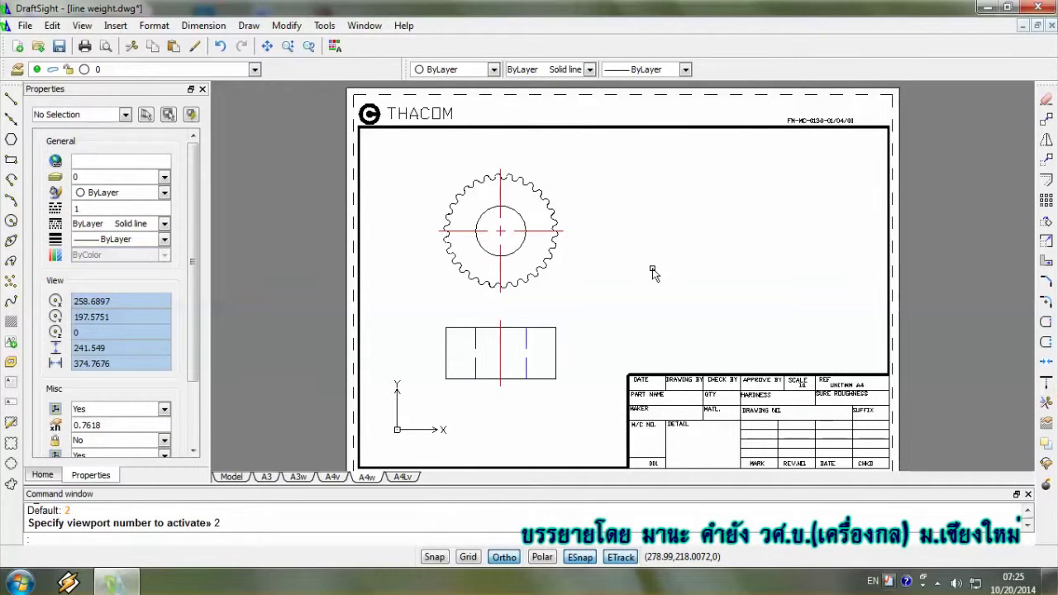
text(z)
key(Return)
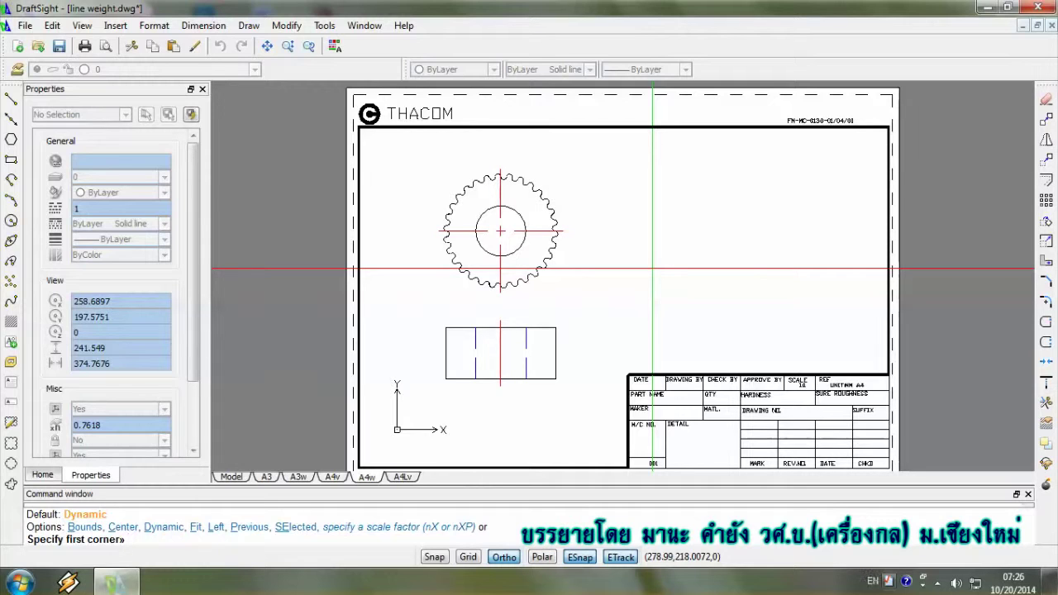
text(zp)
key(BackSpace)
text(oom)
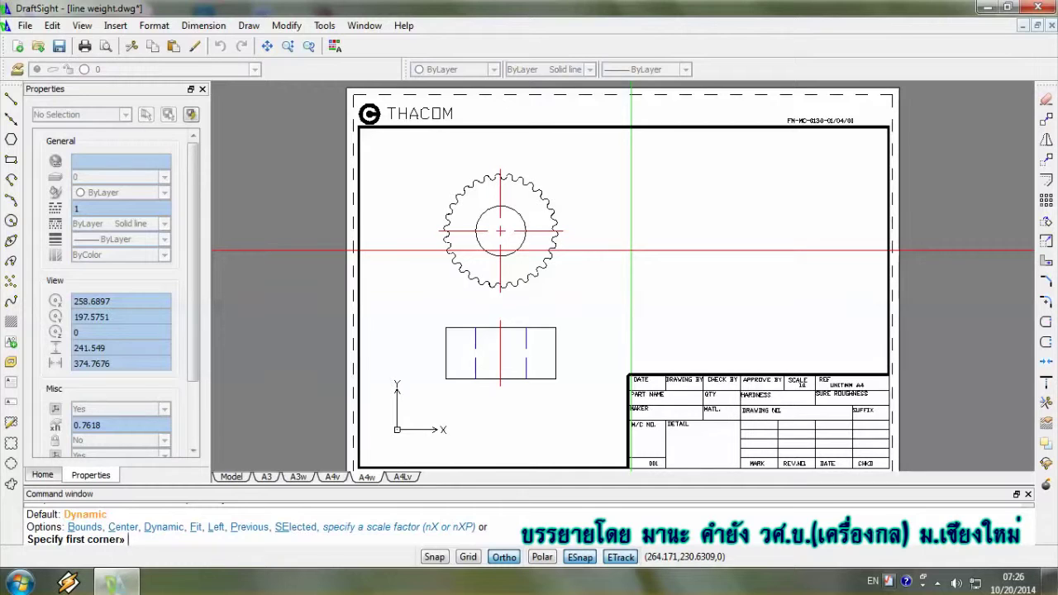
text(p)
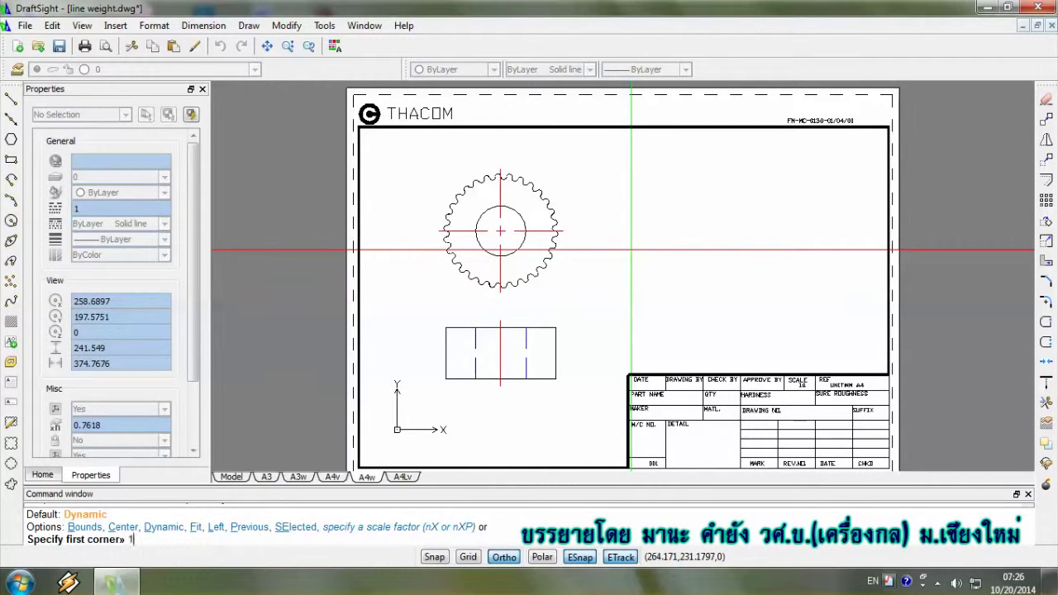
key(Return)
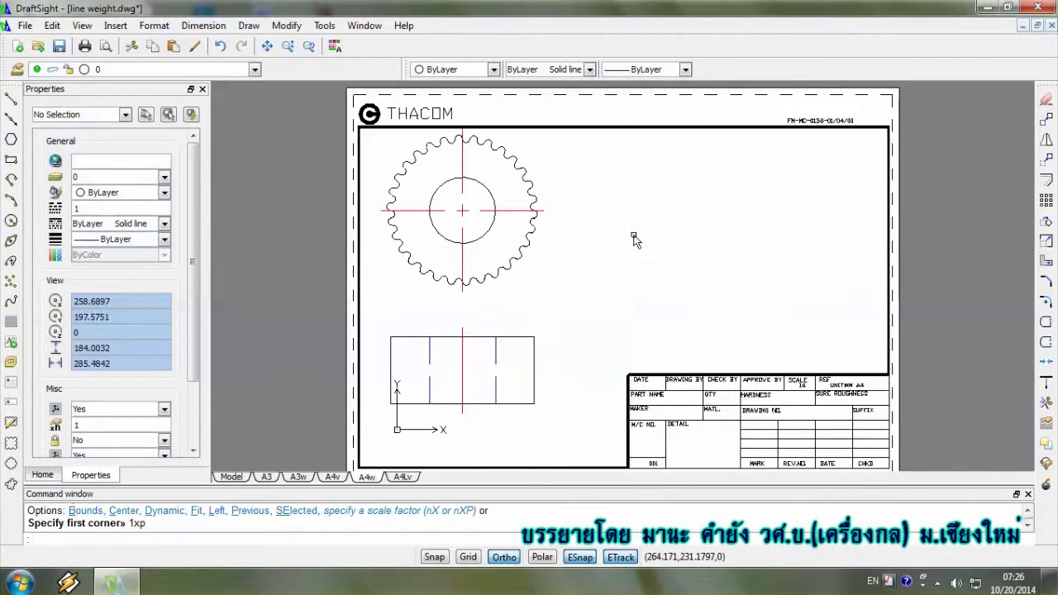
- Pan the gear and side view to the viewport centre and return to paper space
middle_drag(626, 281, 669, 300)
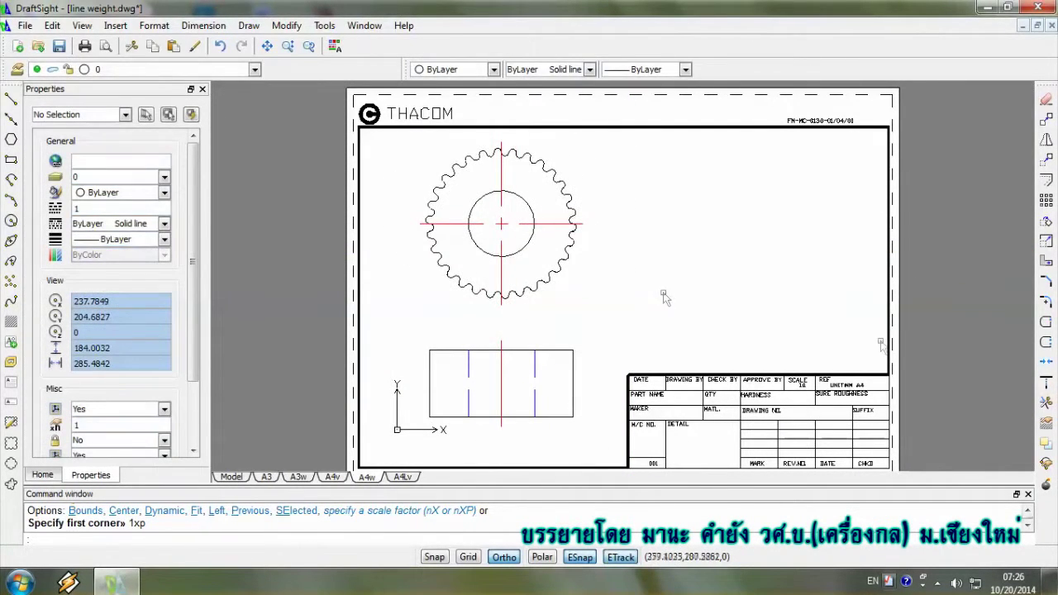
double_click(963, 348)
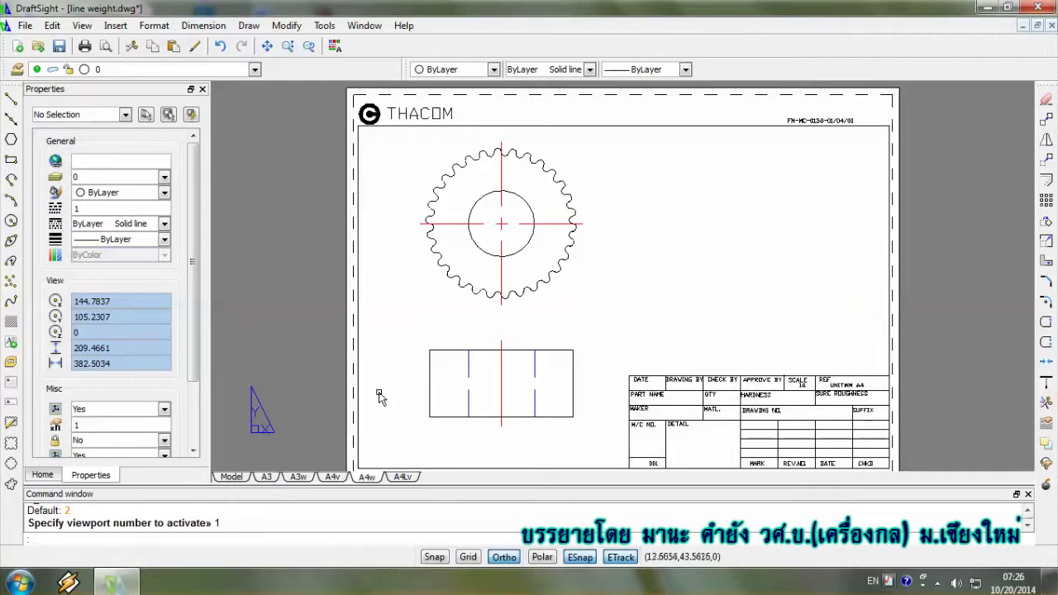
right_click(376, 480)
- Print the A4w sheet to Snagit 11 on A4 with lineweights scaled, and preview it
click(406, 450)
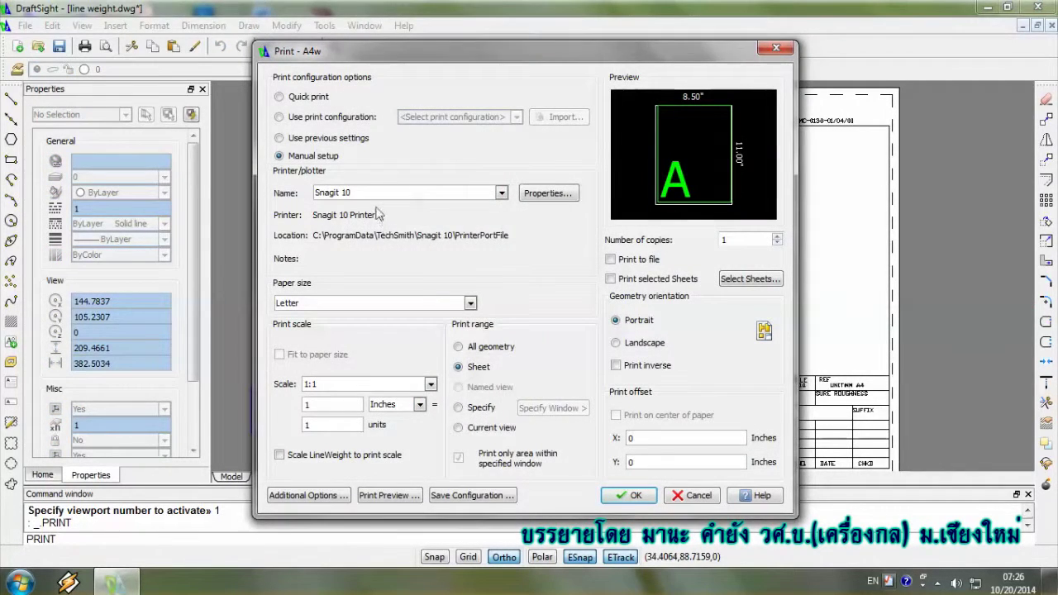
click(501, 194)
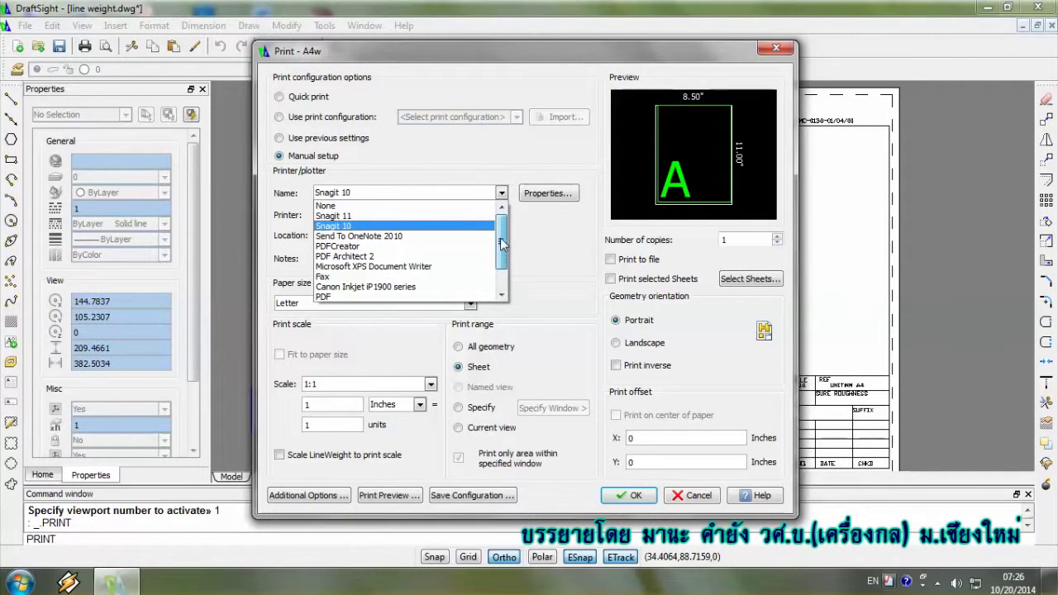
click(504, 162)
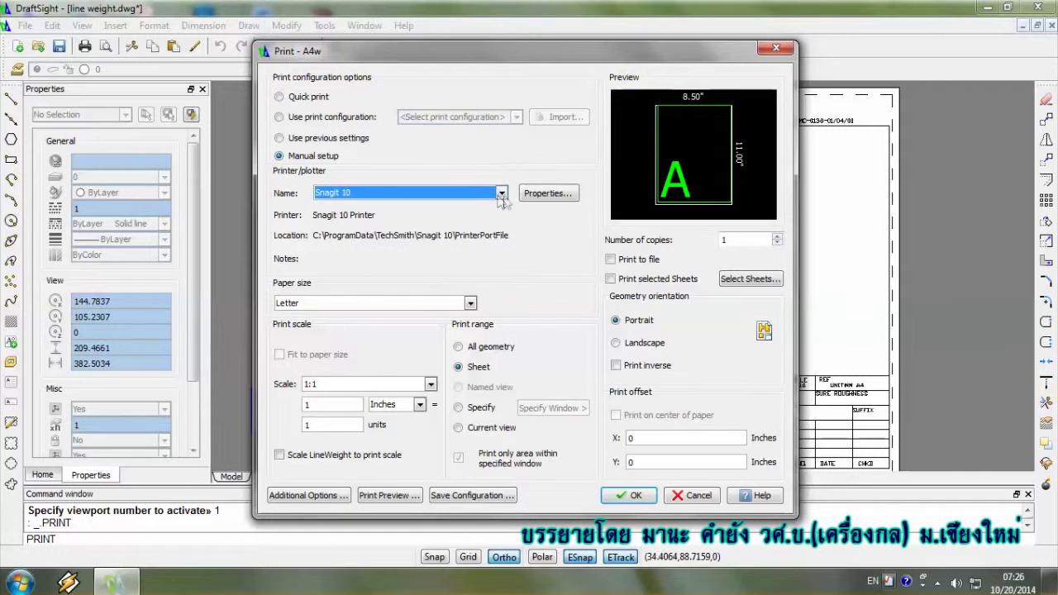
click(501, 194)
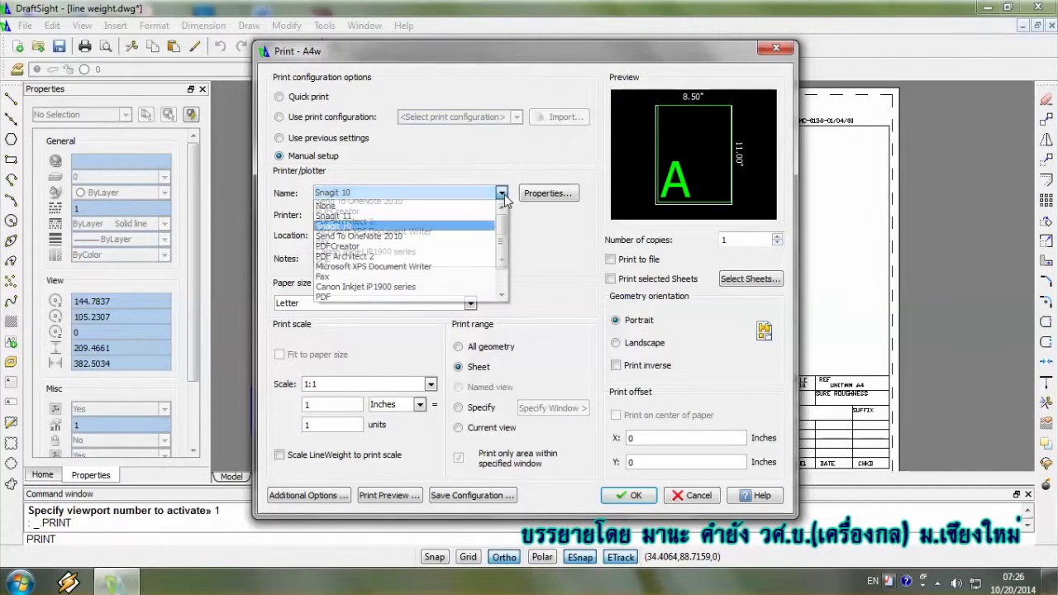
click(361, 217)
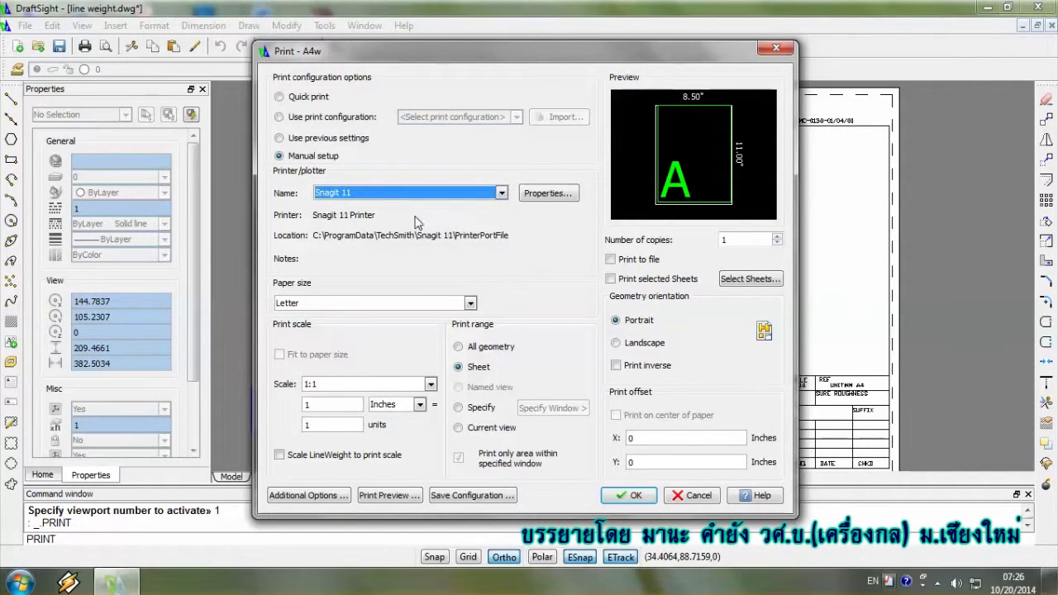
click(469, 303)
click(283, 316)
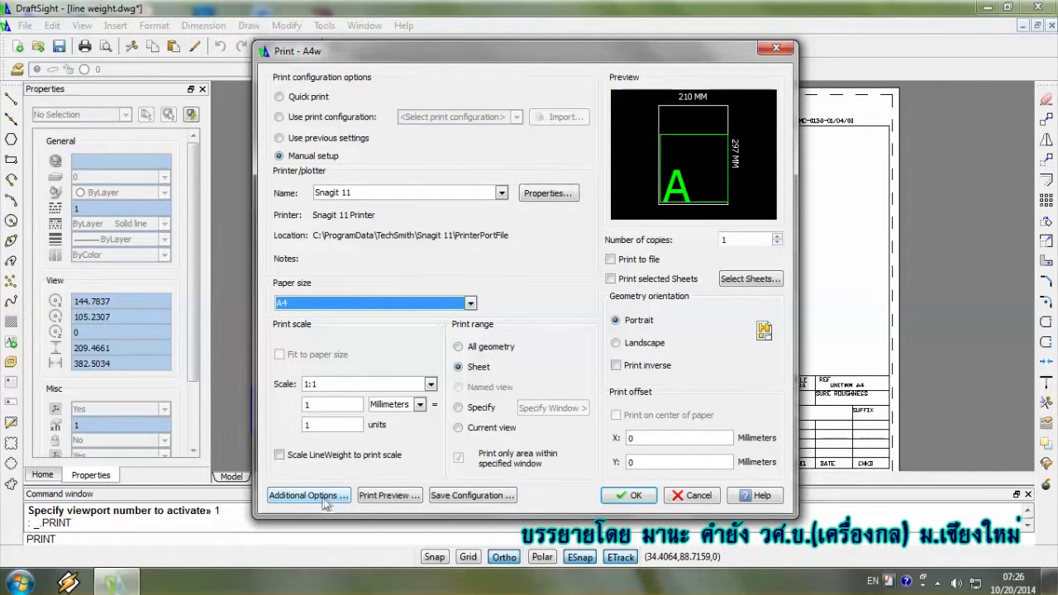
click(281, 458)
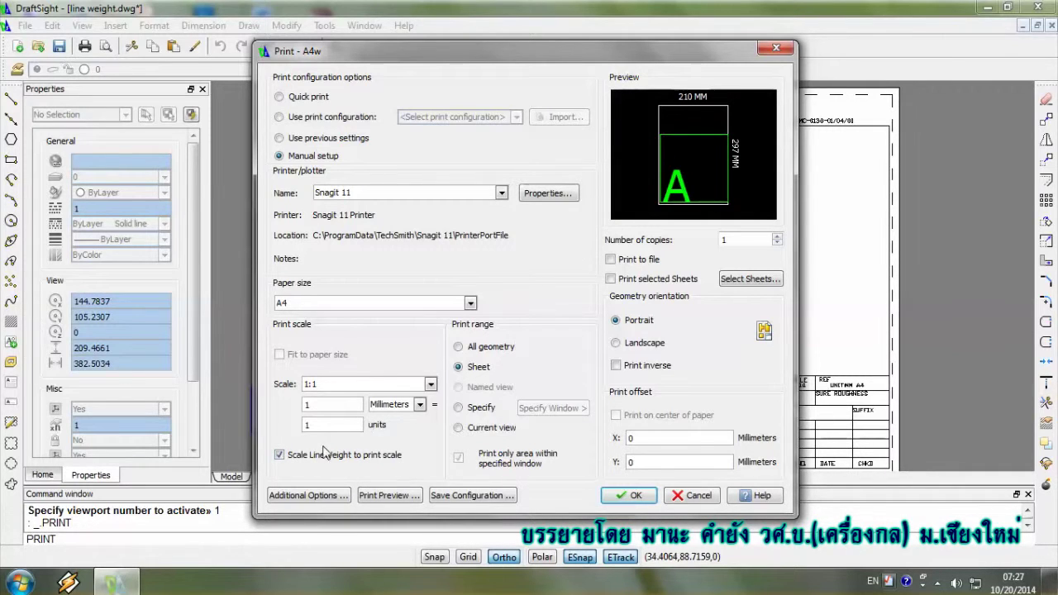
click(396, 496)
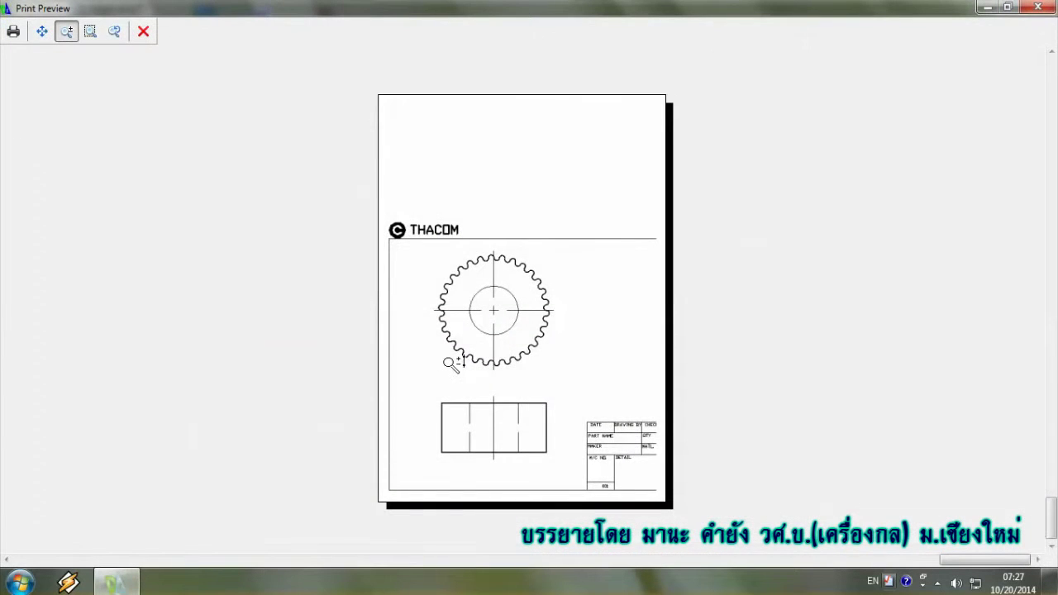
- Zoom around the A4 preview to inspect the gear's line weights, then close the preview
scroll(451, 362, up, 3)
scroll(450, 362, up, 3)
scroll(496, 330, up, 3)
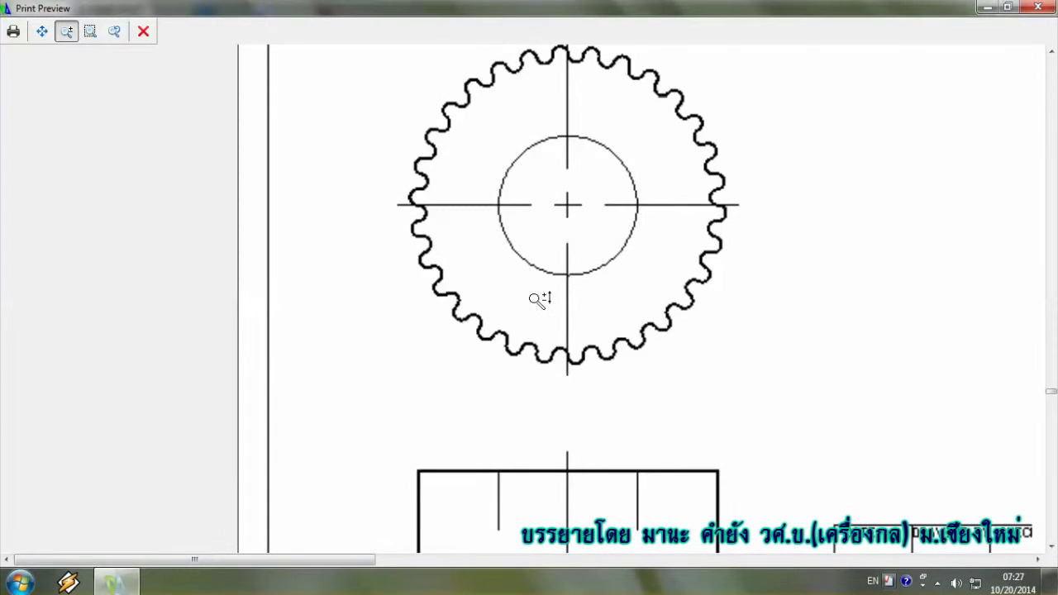
scroll(539, 299, up, 1)
scroll(553, 289, down, 1)
scroll(545, 289, up, 1)
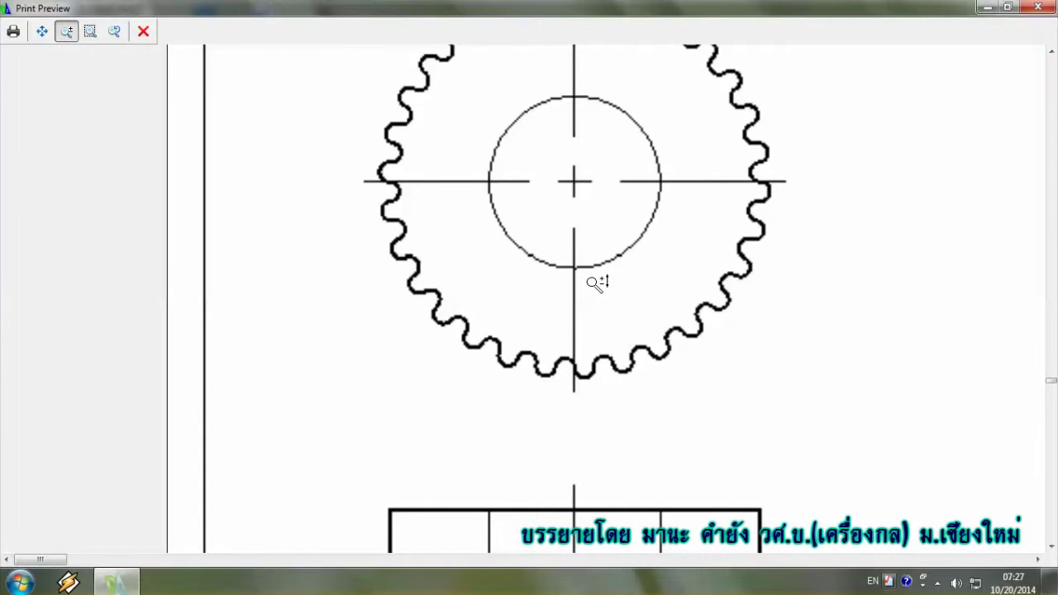
drag(594, 286, 579, 248)
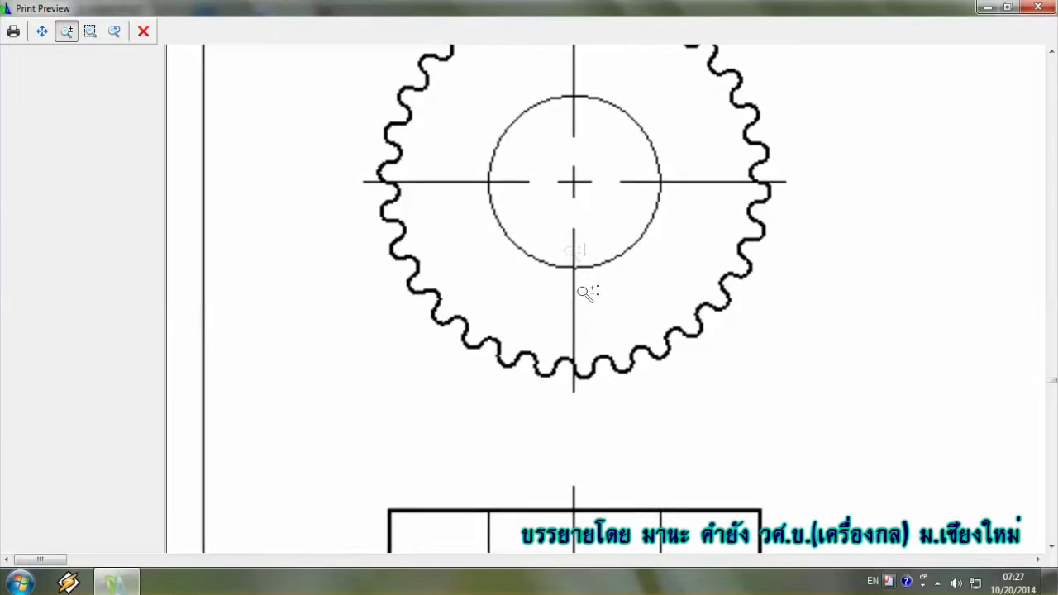
scroll(580, 248, down, 1)
scroll(570, 236, down, 1)
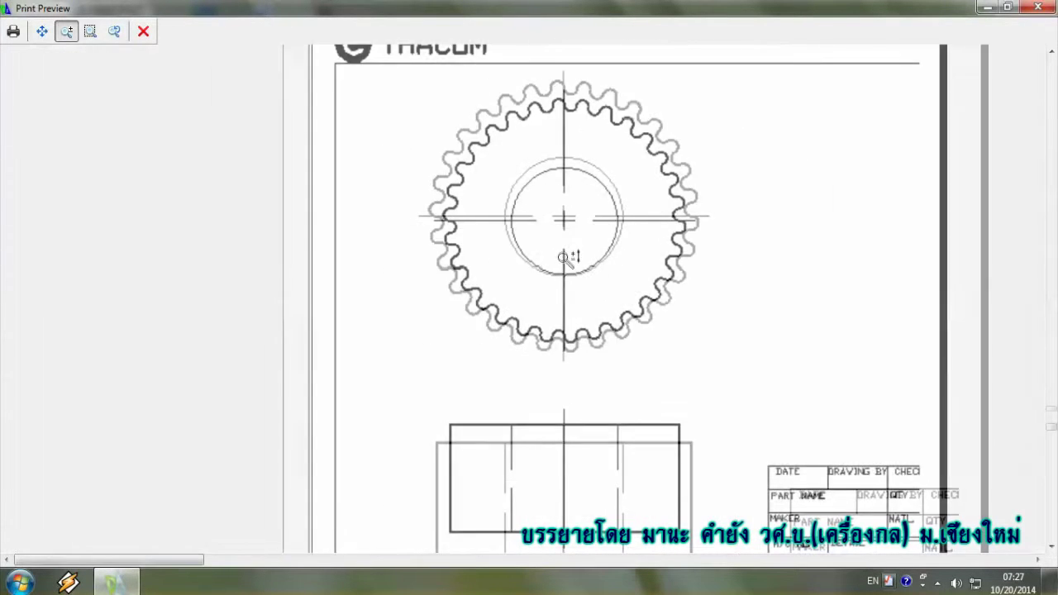
scroll(581, 296, down, 1)
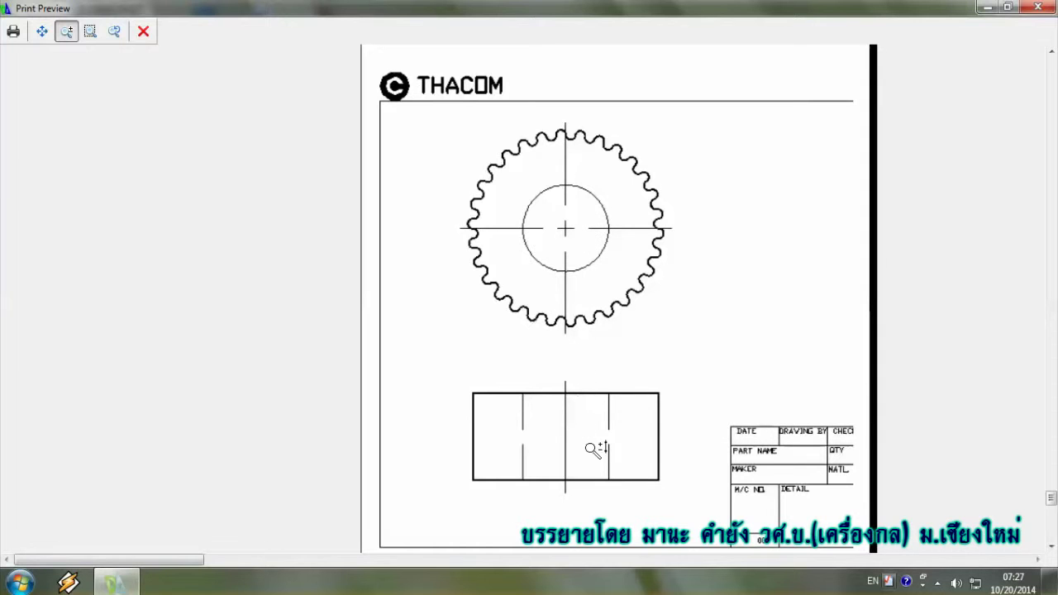
scroll(648, 434, up, 1)
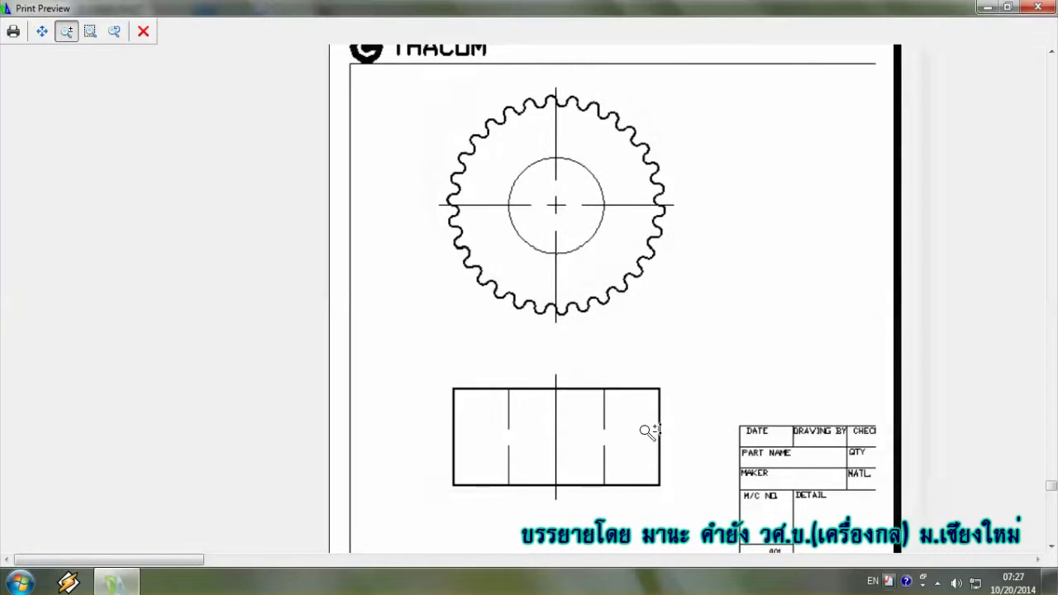
scroll(474, 386, up, 1)
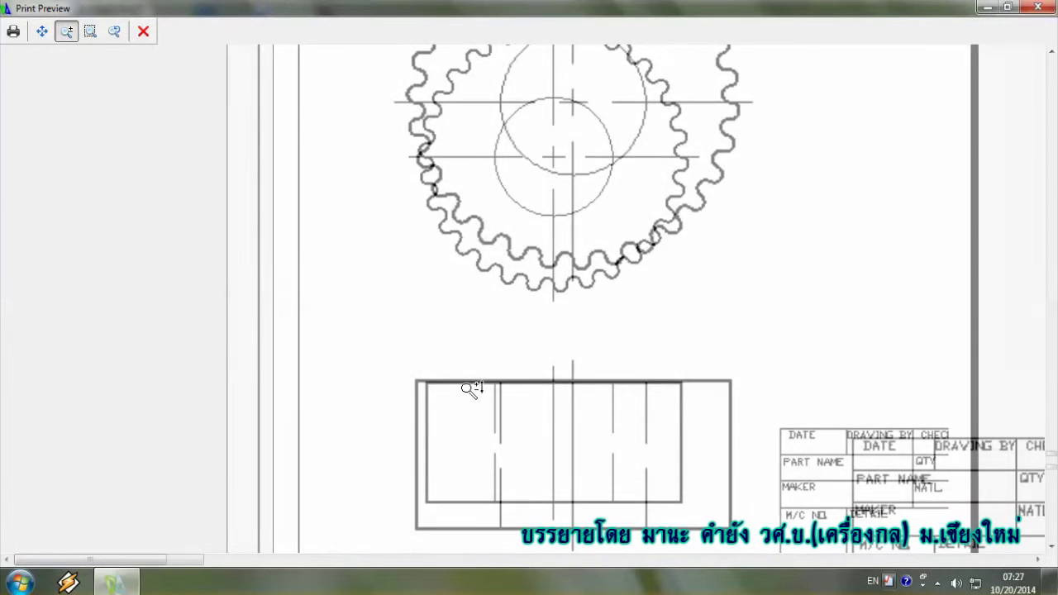
scroll(567, 423, up, 1)
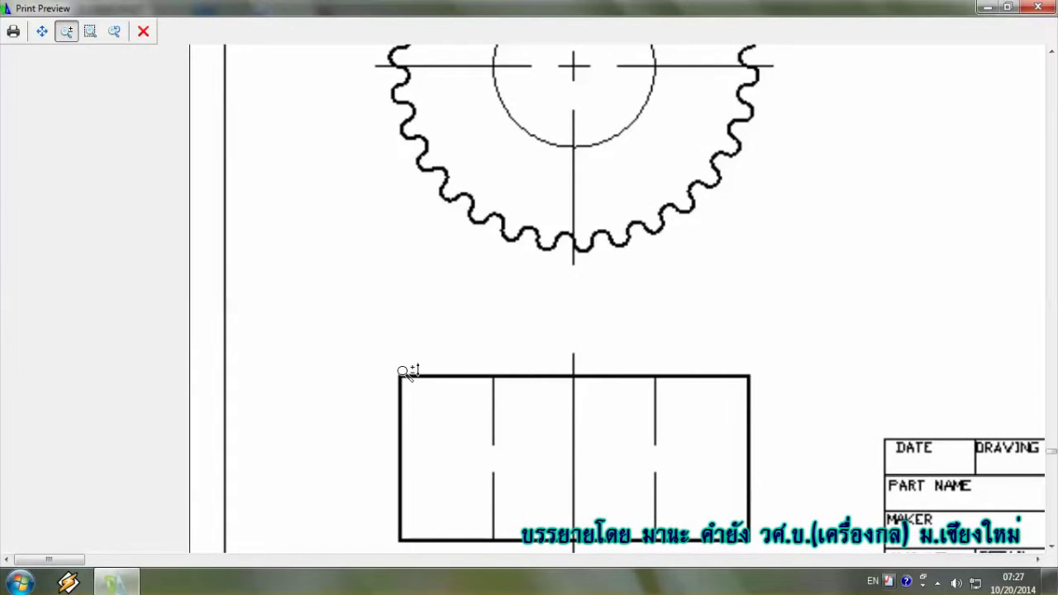
scroll(480, 294, down, 1)
scroll(479, 295, down, 1)
scroll(608, 301, down, 1)
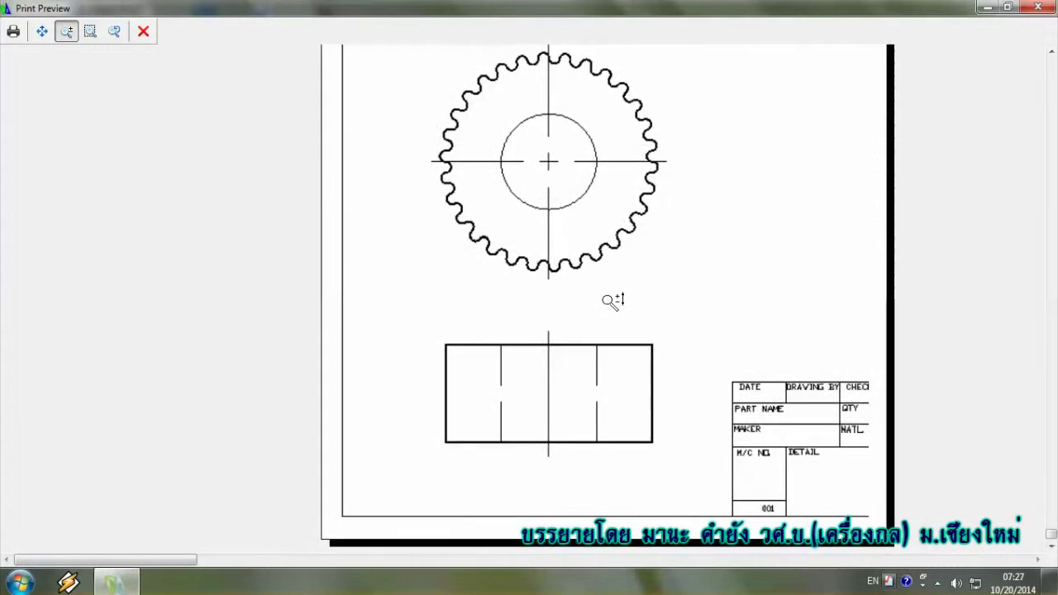
scroll(616, 288, up, 2)
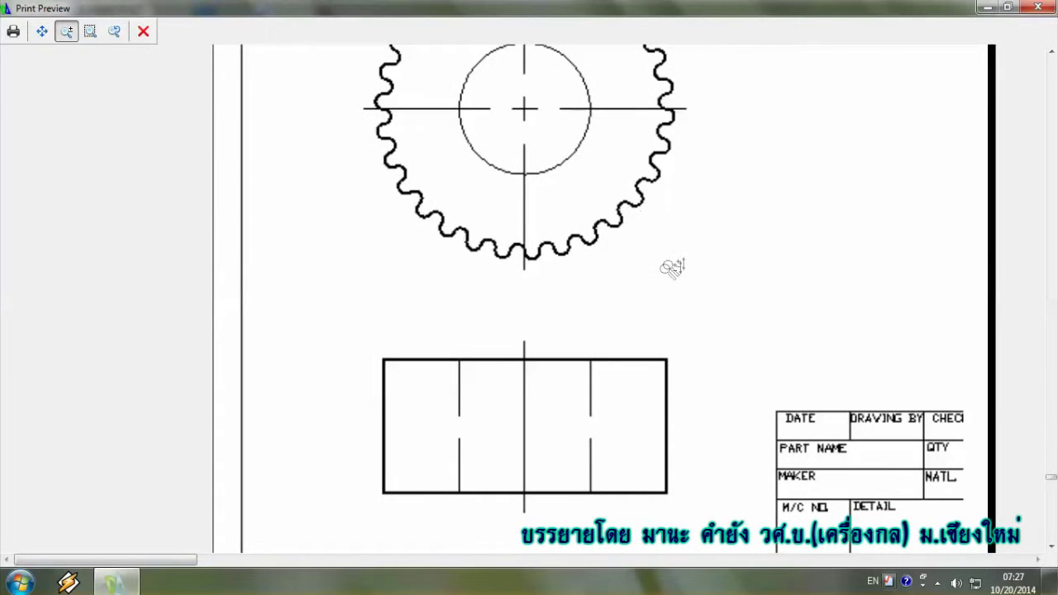
scroll(668, 266, down, 1)
scroll(662, 264, down, 1)
scroll(654, 263, up, 1)
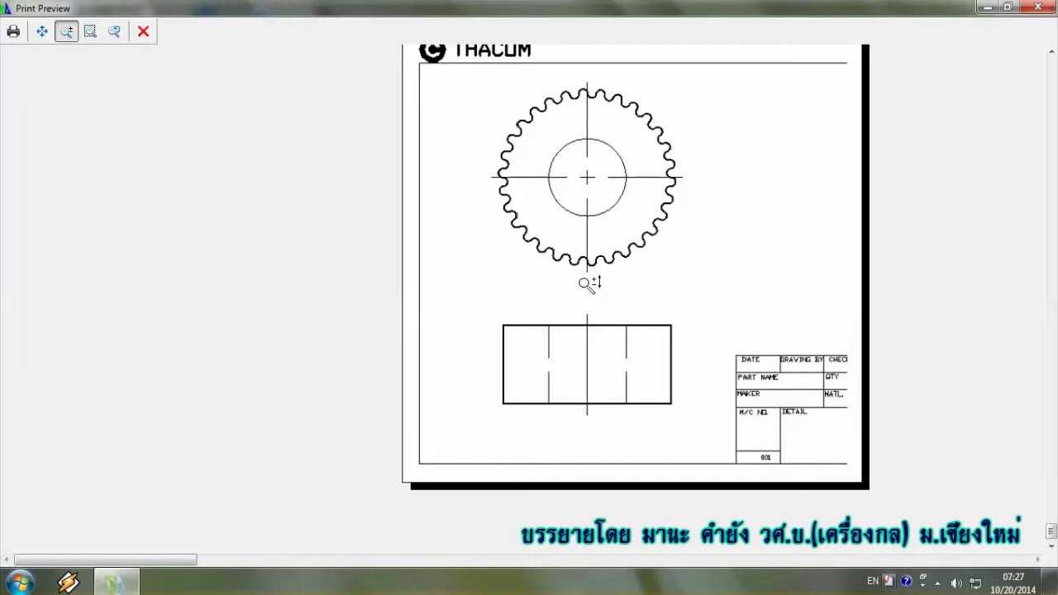
click(144, 33)
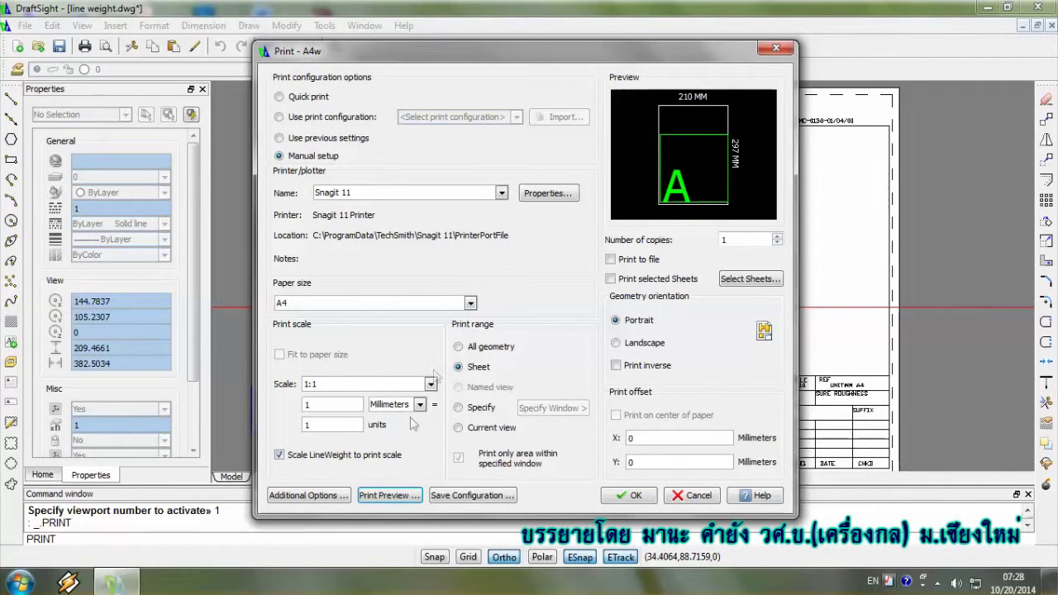
- Browse the printer list, dismiss the Canon iP1900 settings, and cancel printing
click(501, 194)
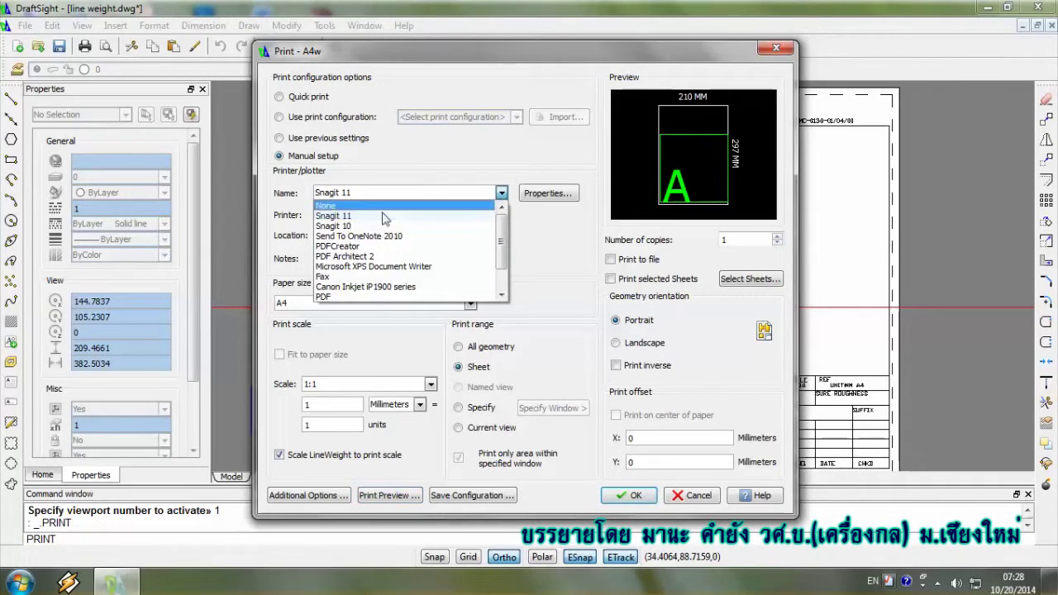
click(537, 273)
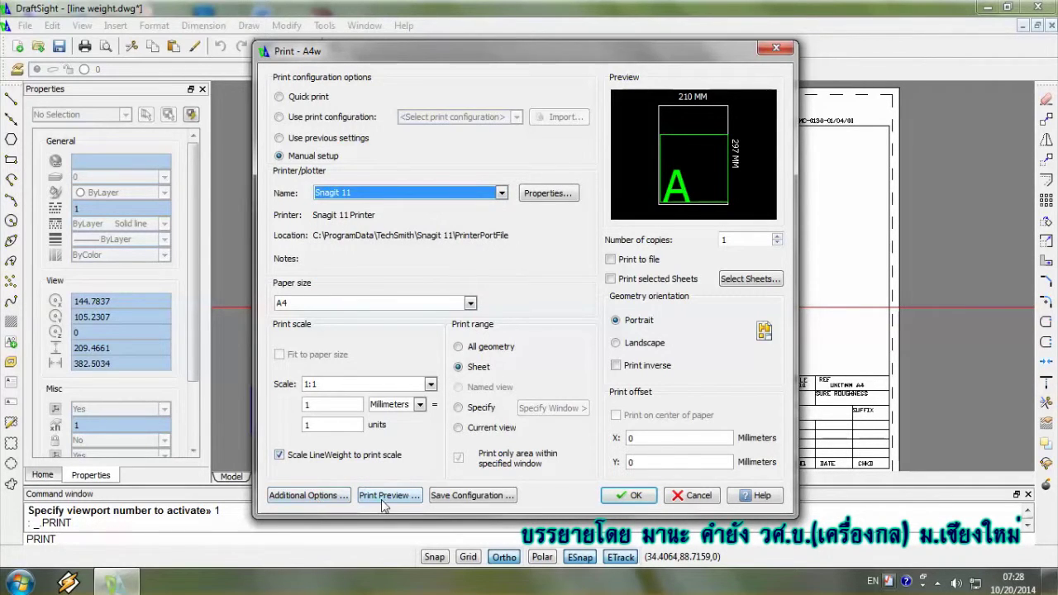
click(501, 192)
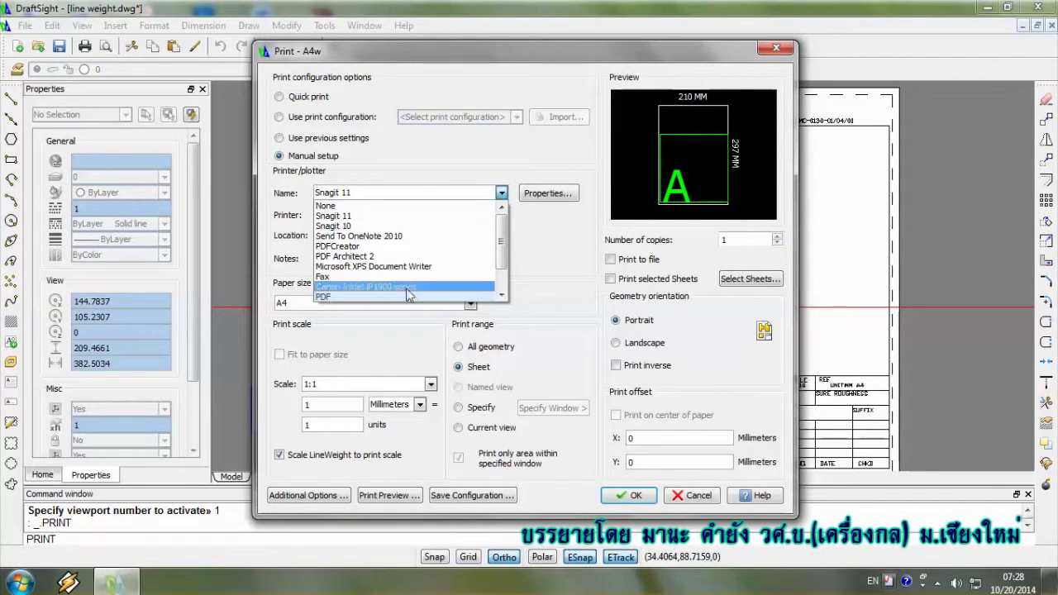
key(Escape)
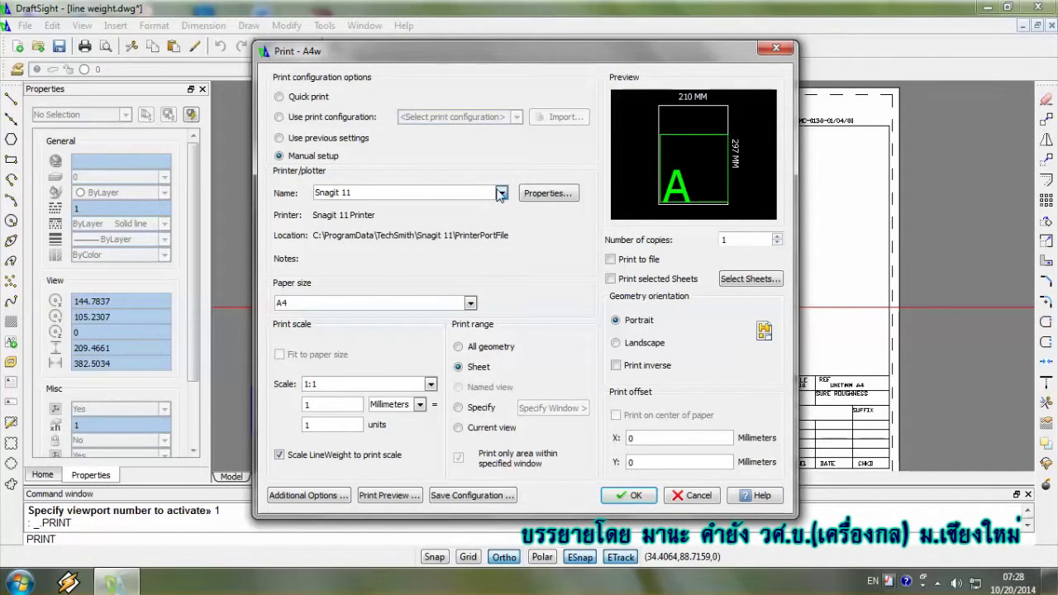
click(500, 193)
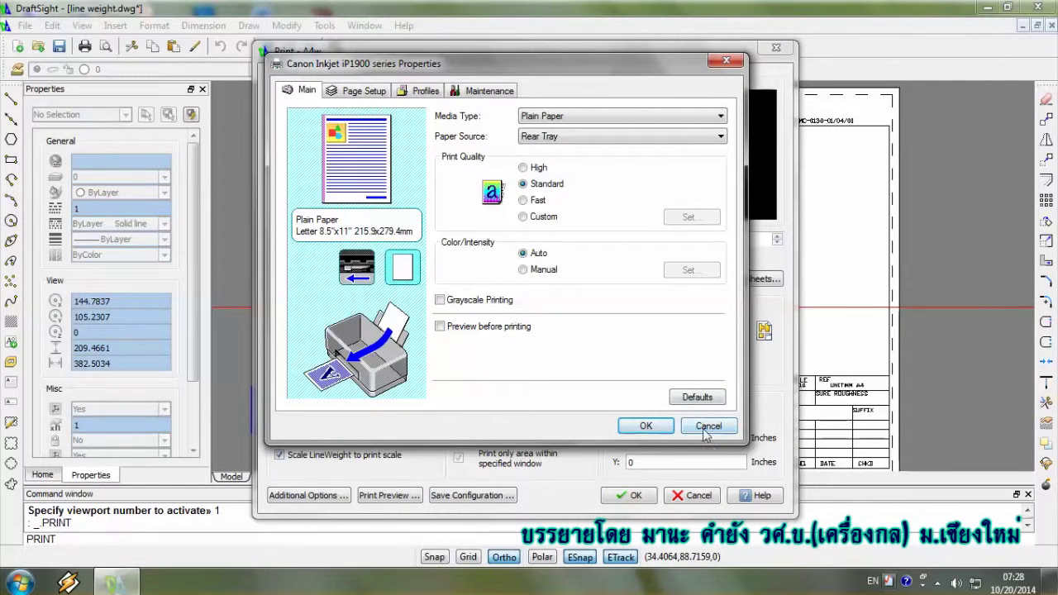
click(705, 428)
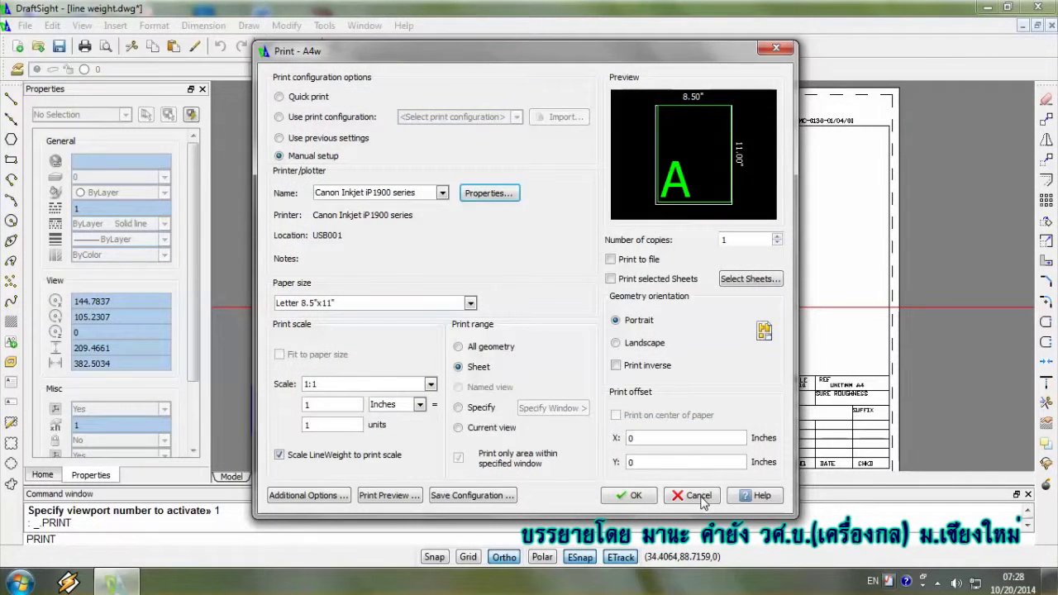
click(701, 495)
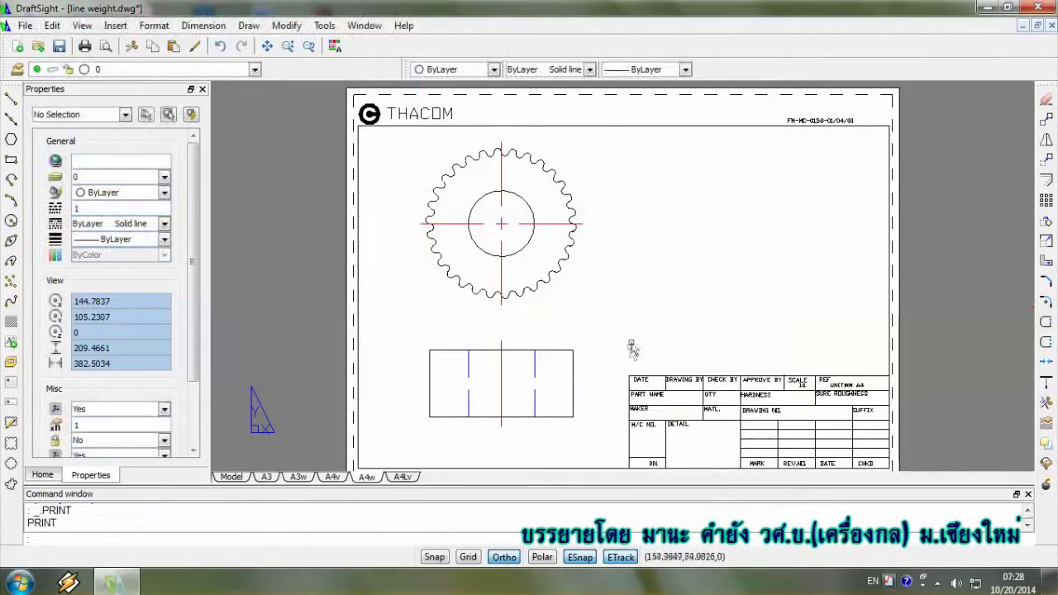